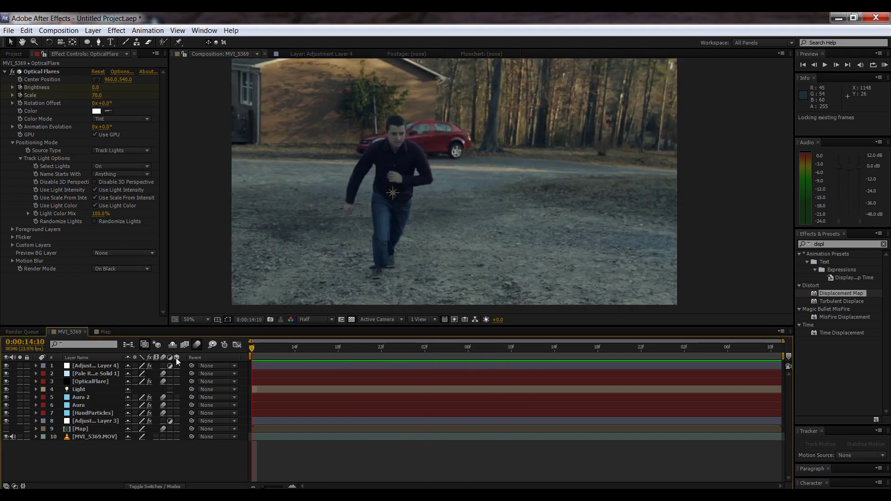
Step: Preview the finished energy-blast composition and examine the flare, aura and hand effects between 0:00:14:10 and 0:00:16:10
key(KP_0)
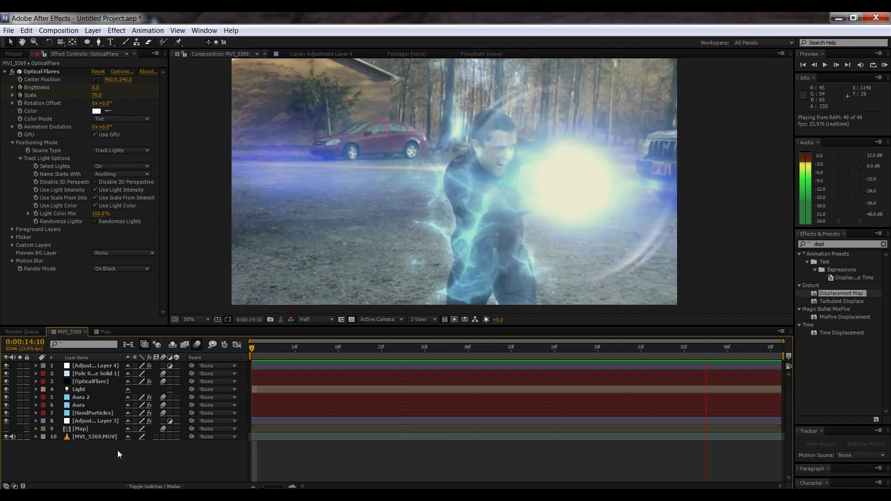
click(118, 450)
drag(254, 347, 504, 359)
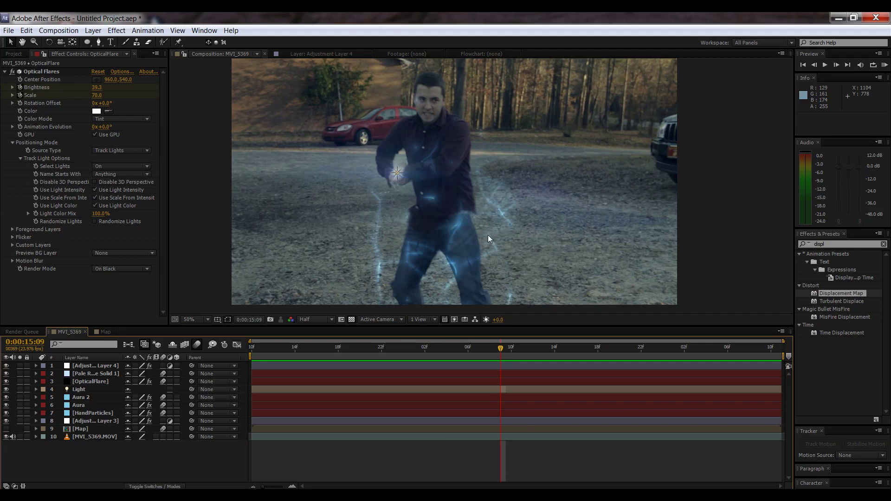
scroll(442, 236, up, 2)
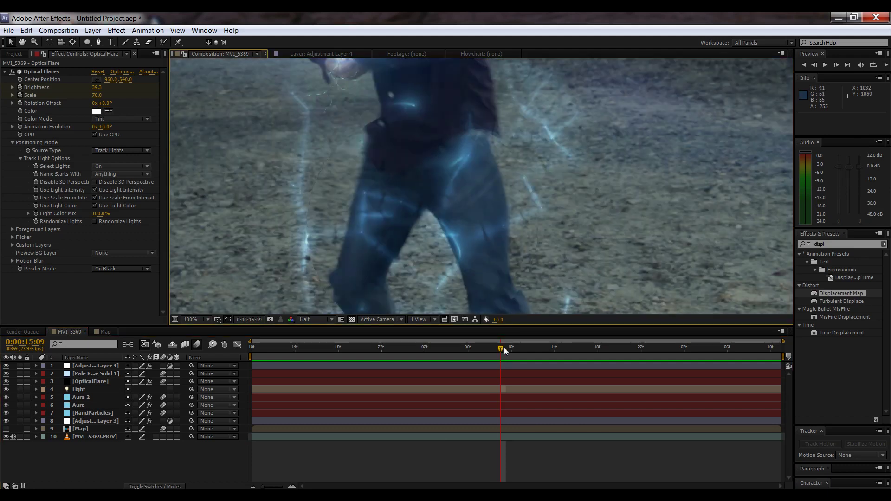
drag(502, 351, 522, 351)
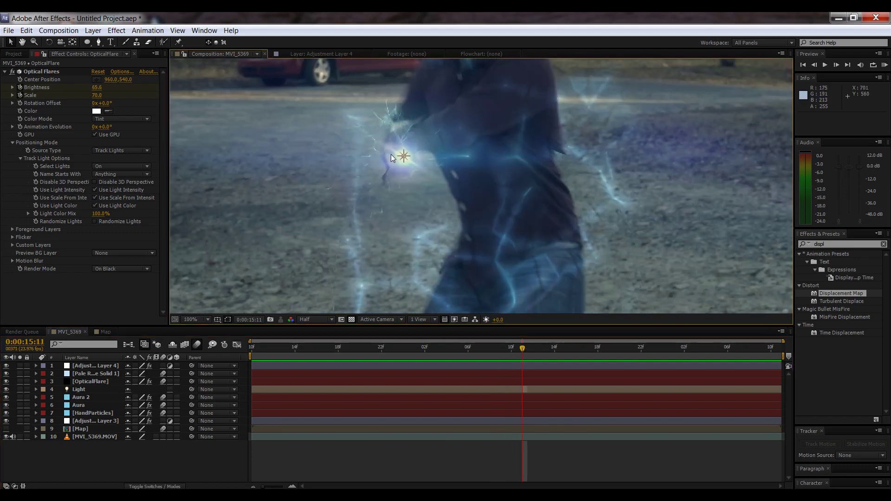
key(period)
key(comma)
drag(527, 350, 785, 367)
scroll(478, 150, down, 2)
scroll(509, 209, up, 1)
scroll(501, 216, down, 1)
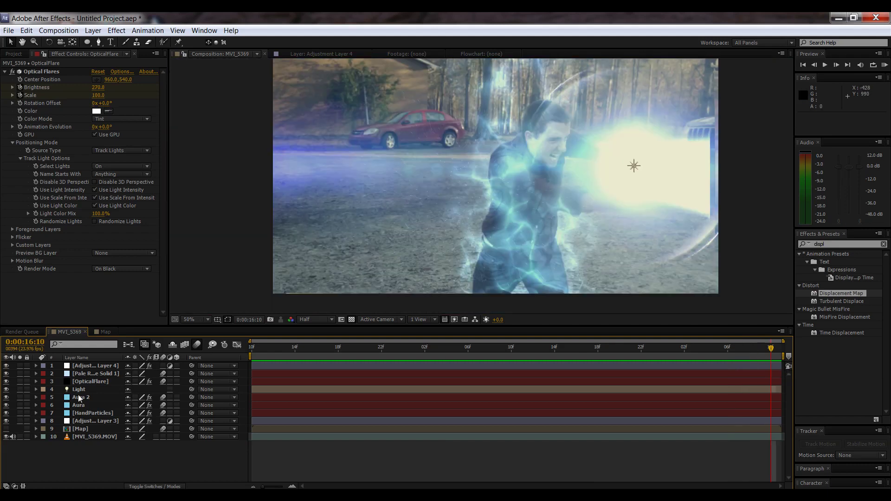
Step: Hide the Adjustment Layer 4, pale blue solid, OpticalFlare, Light, Aura 2, Aura and HandParticles layers one by one
drag(441, 347, 274, 364)
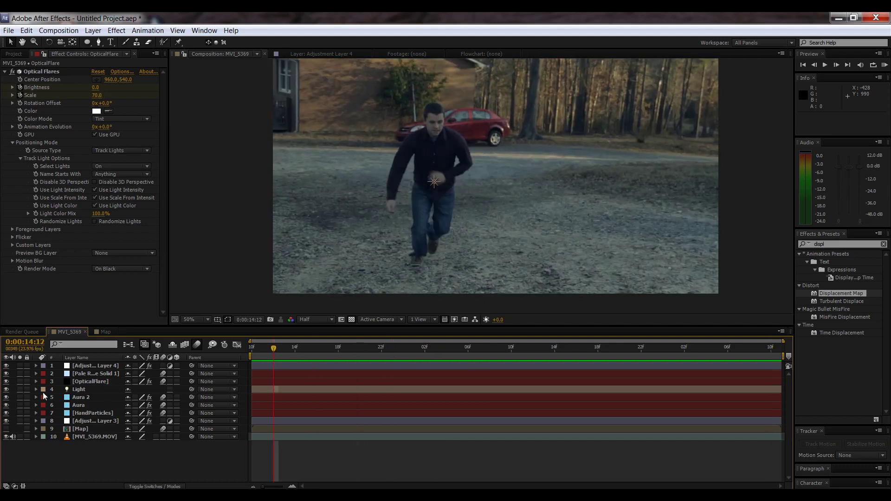
click(5, 366)
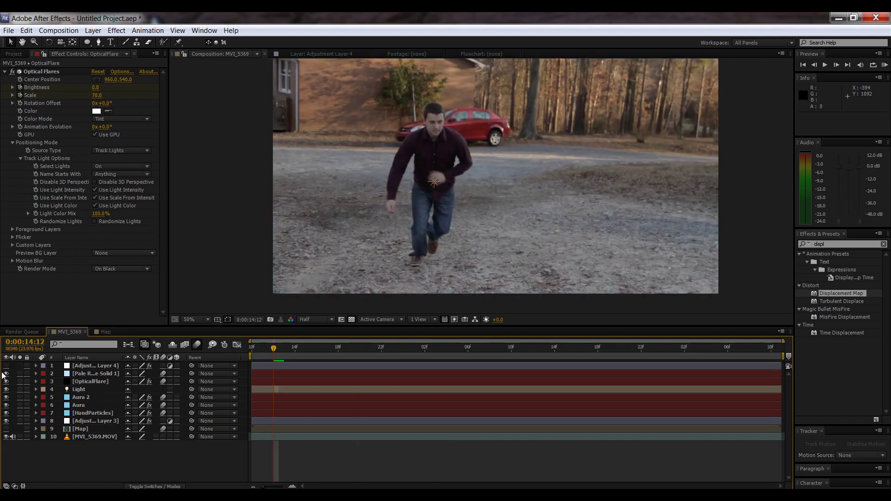
drag(456, 350, 749, 351)
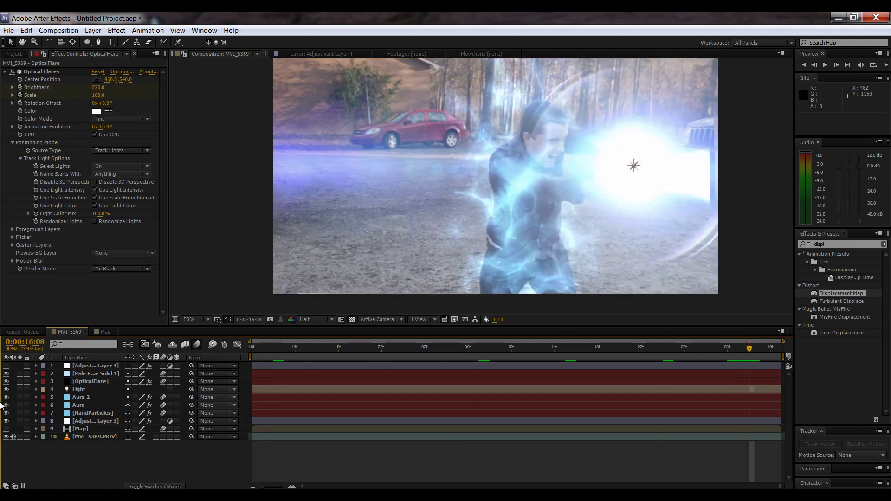
click(6, 374)
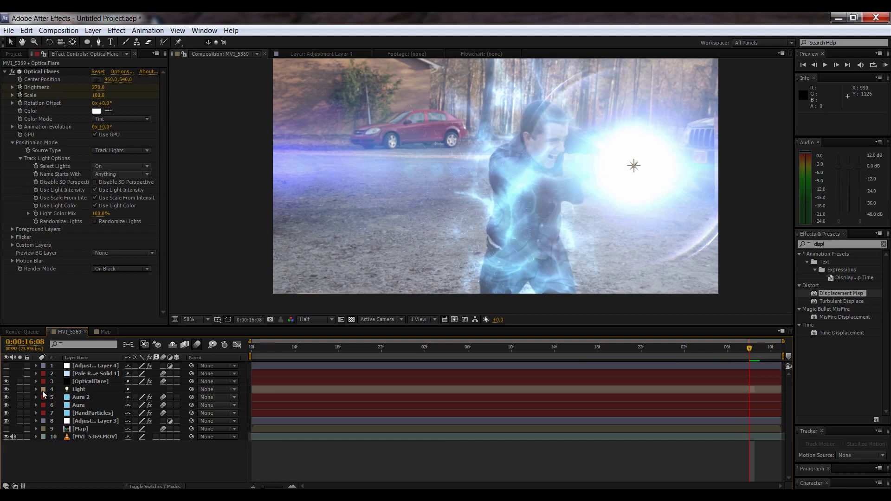
click(6, 382)
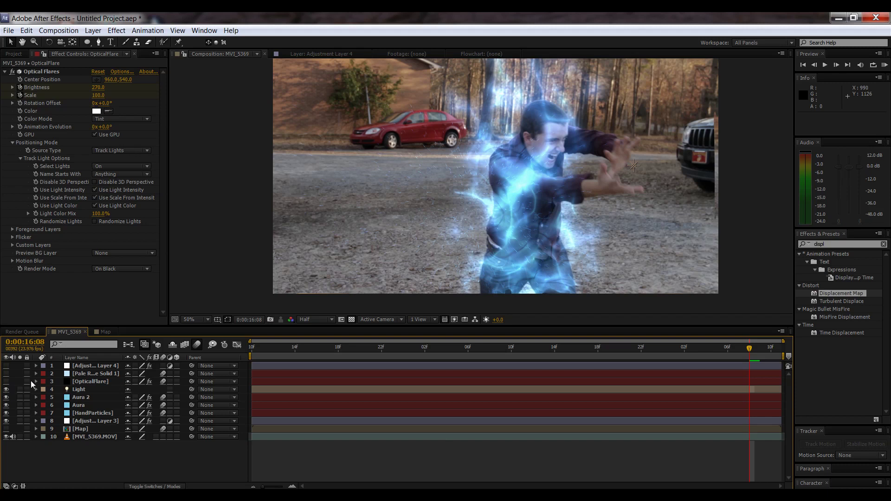
click(6, 390)
click(7, 398)
click(7, 406)
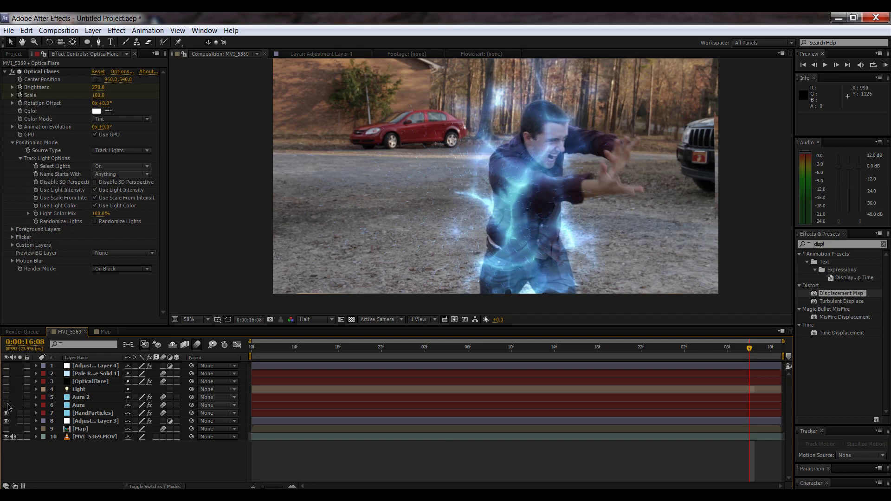
click(6, 414)
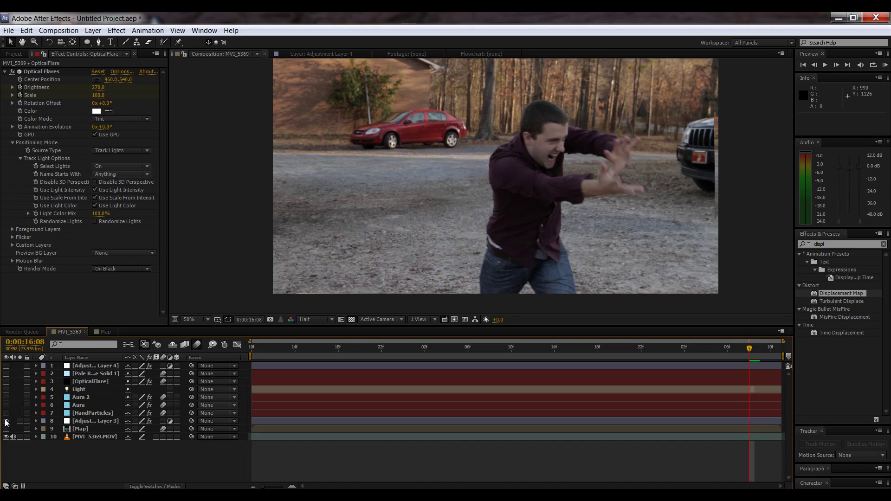
Step: Play the footage from about 0:00:15:17 with only Adjustment Layer 3 over it, and hide that adjustment layer
drag(622, 352, 584, 349)
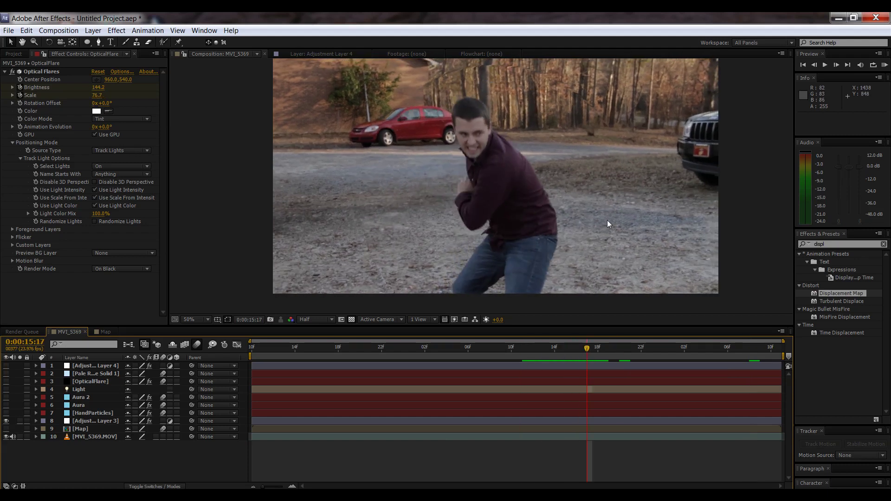
key(space)
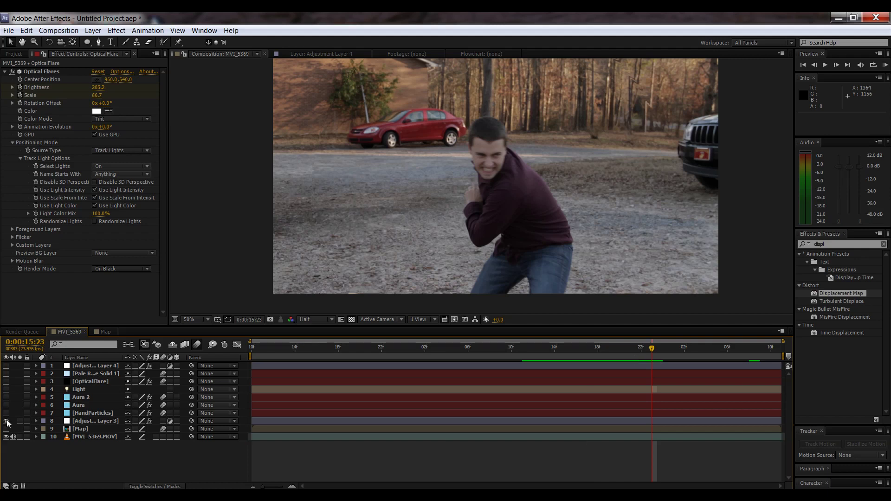
click(7, 421)
Step: Save the project under the file name Kamehameha as an Adobe After Effects Project
click(78, 429)
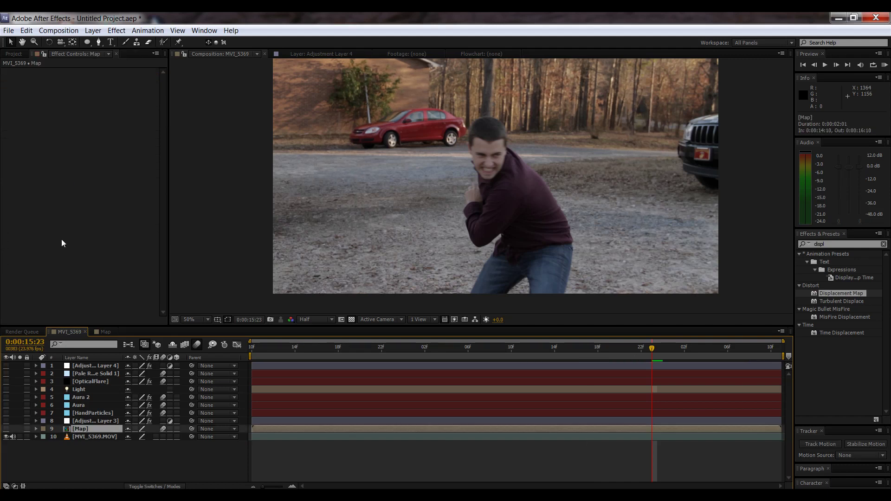
click(9, 31)
click(24, 127)
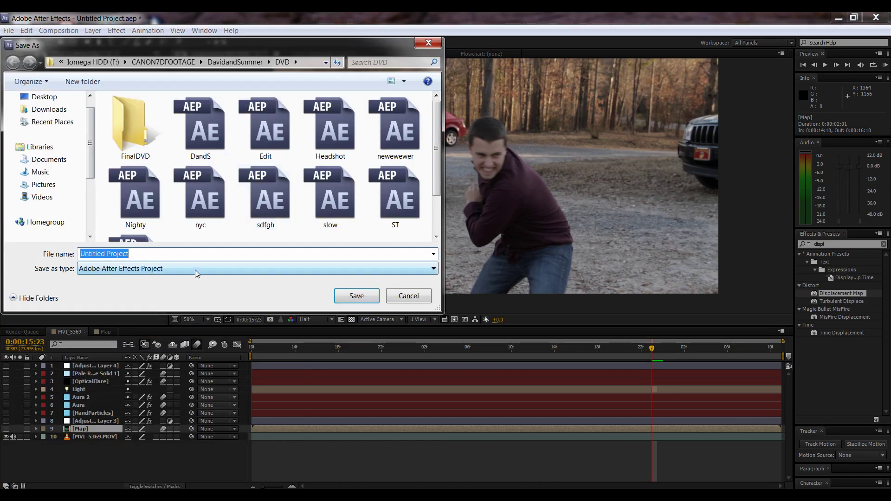
text(Aura)
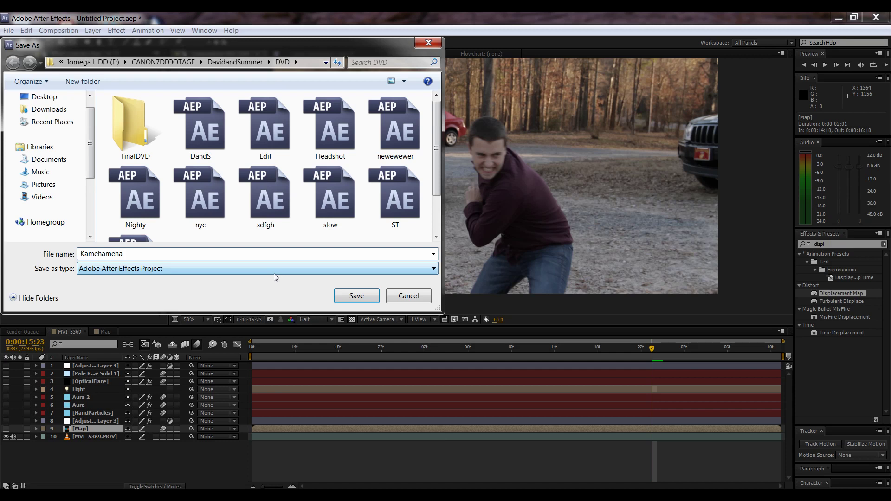
click(357, 296)
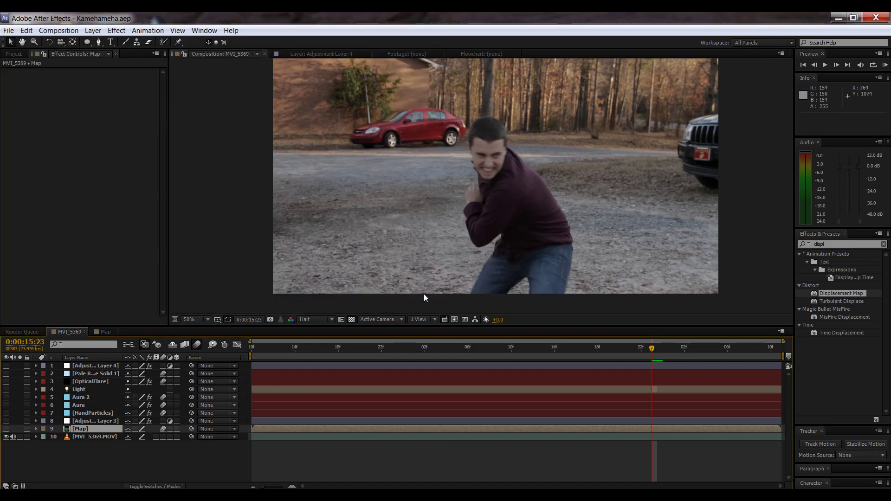
Step: Delete all layers from Adjustment Layer 4 down to Map, keeping only the MVI_5369.MOV footage
shift+click(104, 366)
key(Delete)
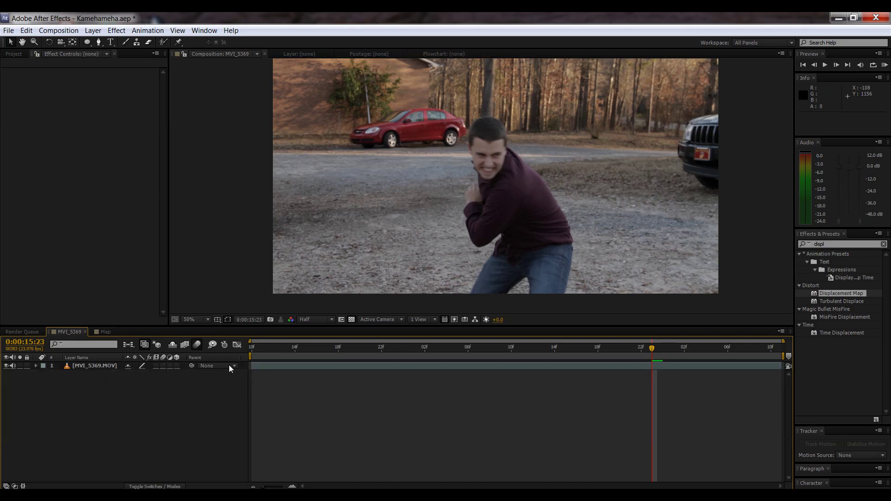
Step: Examine the actor's face and movement up close in the clean footage, ending at 0:00:15:04
drag(265, 351, 745, 362)
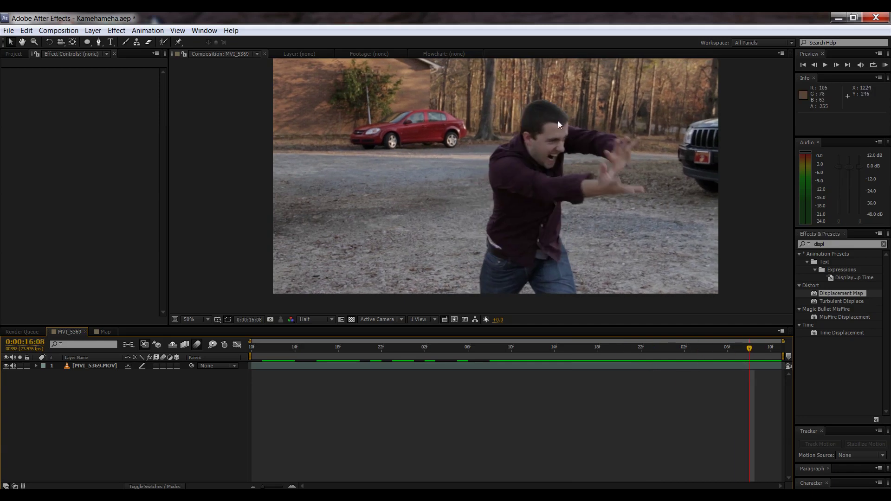
scroll(553, 137, up, 2)
drag(564, 142, 297, 309)
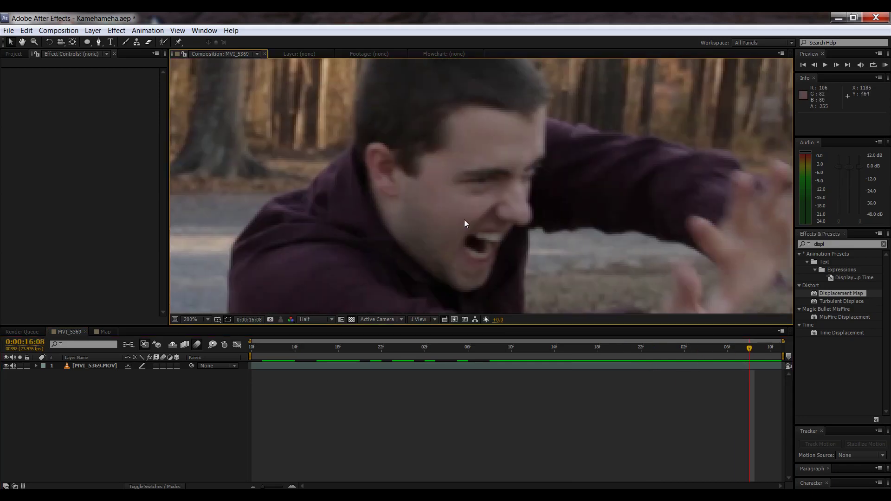
drag(440, 227, 423, 239)
scroll(439, 214, up, 2)
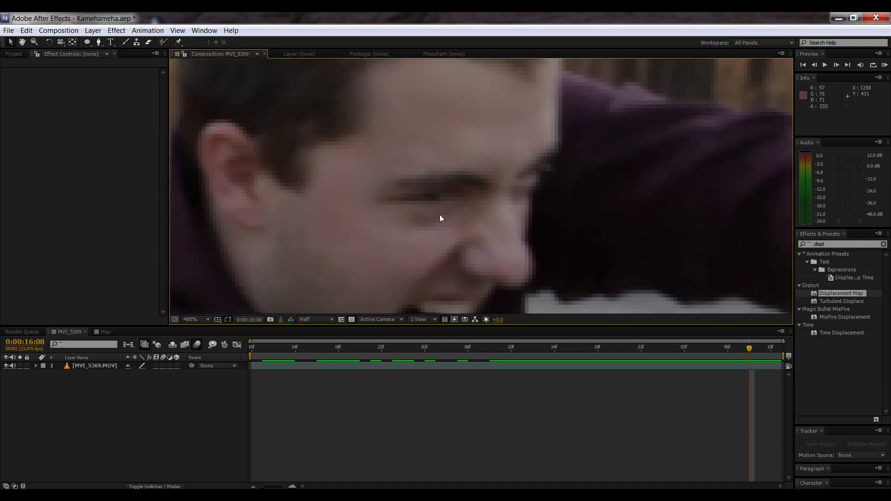
scroll(440, 215, down, 8)
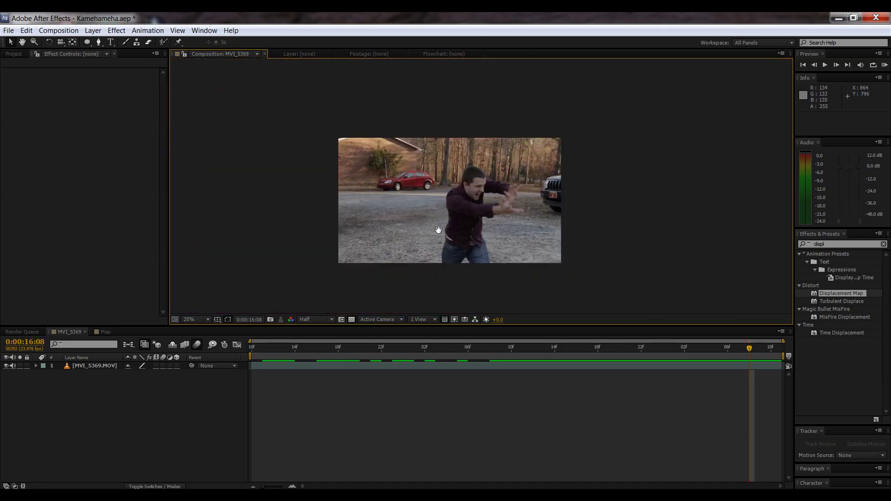
drag(621, 351, 523, 367)
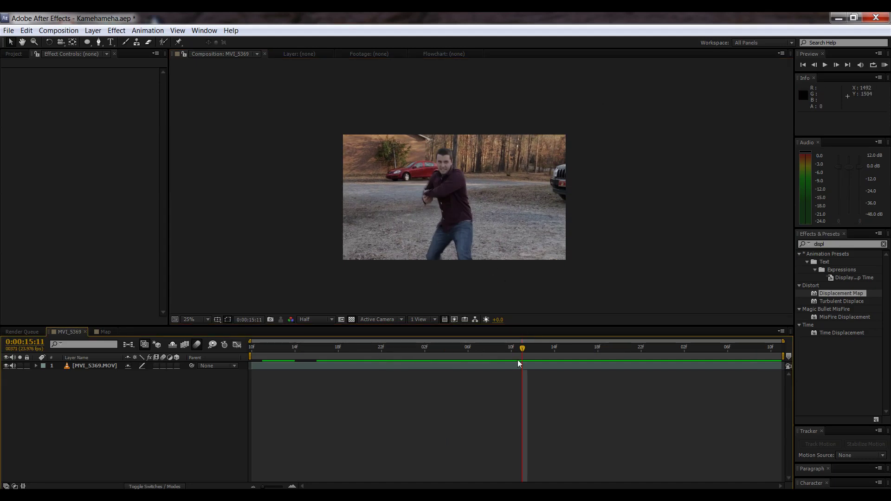
drag(520, 352, 422, 359)
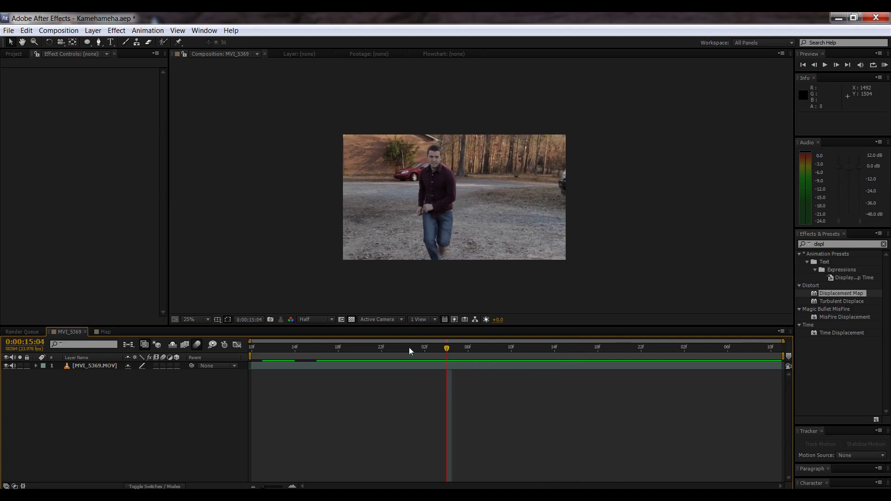
Step: Create a new 1920 x 1080 px solid layer in pure red (FF0000)
key(ctrl+y)
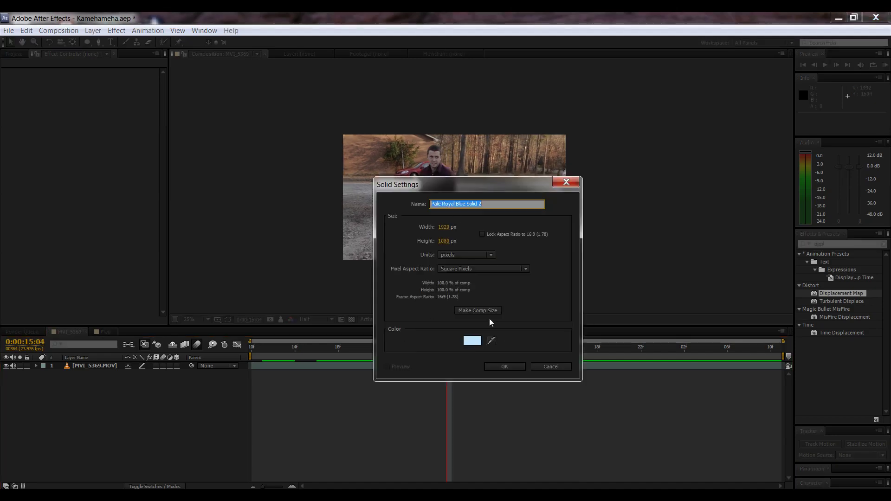
click(472, 340)
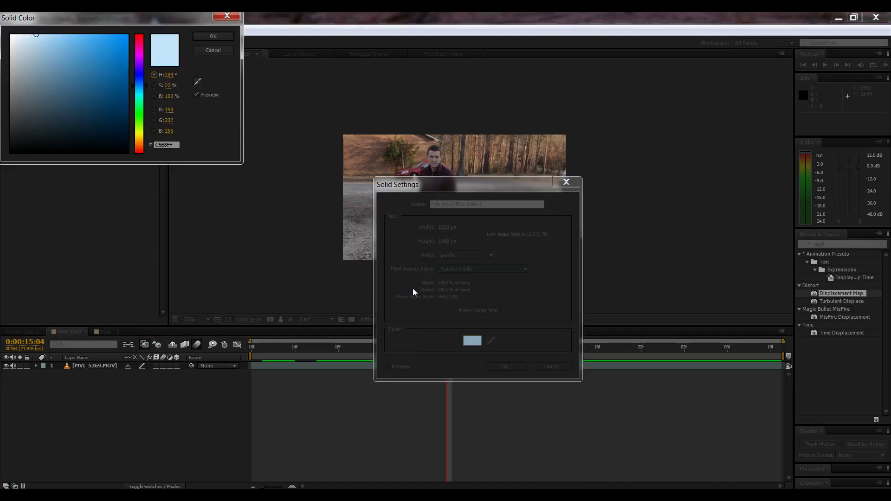
drag(140, 52, 147, 38)
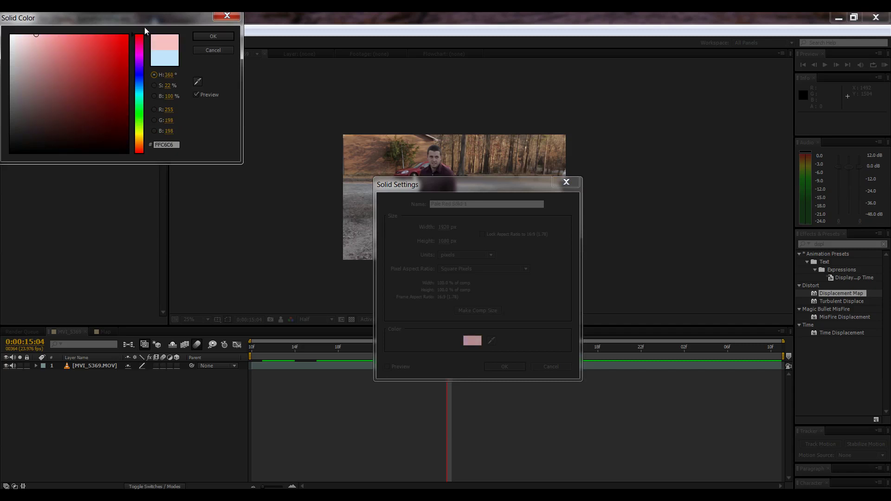
click(213, 36)
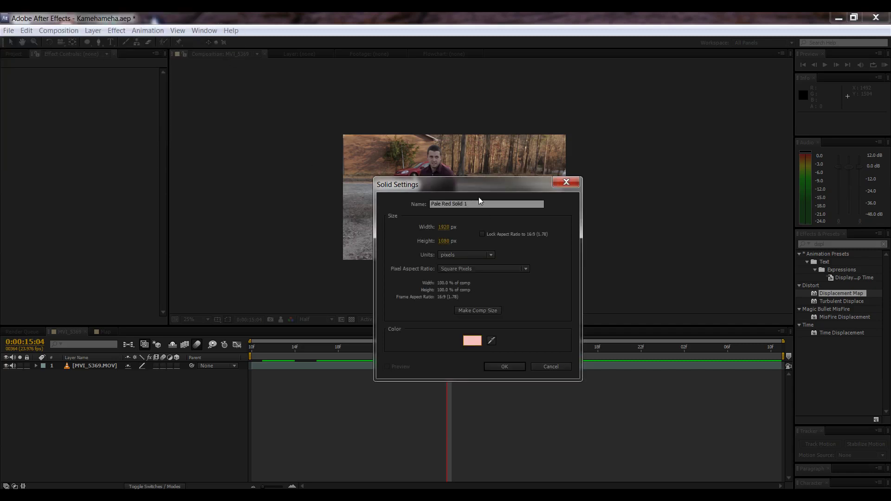
click(478, 342)
drag(58, 96, 223, 13)
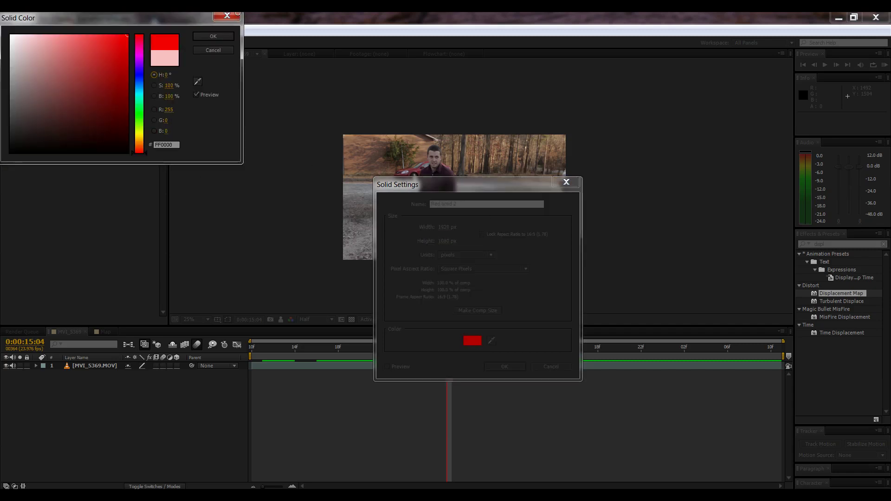
click(221, 42)
click(497, 368)
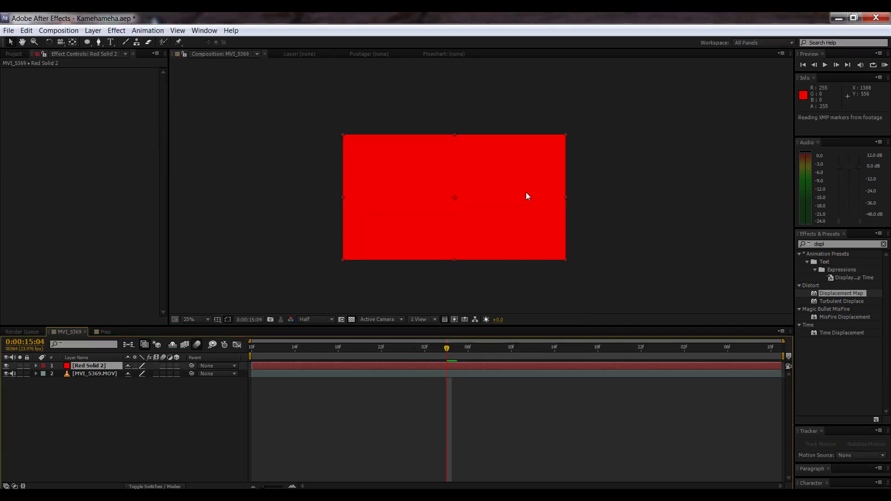
Step: Draw a circular mask around the centre of the red solid with the Ellipse Tool and duplicate the mask
click(87, 42)
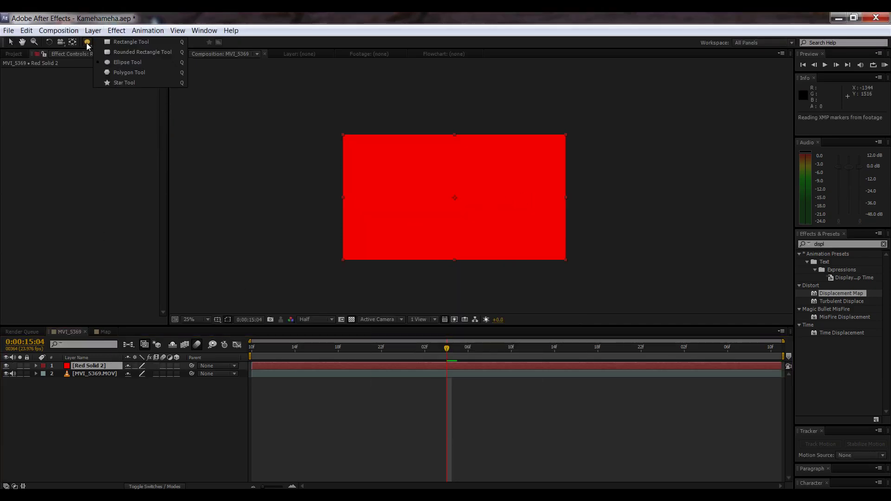
click(108, 64)
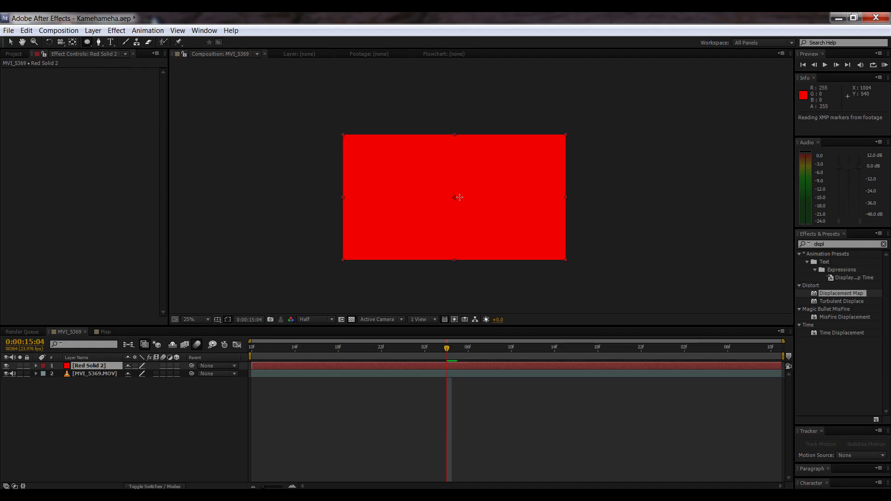
click(460, 198)
drag(475, 210, 497, 235)
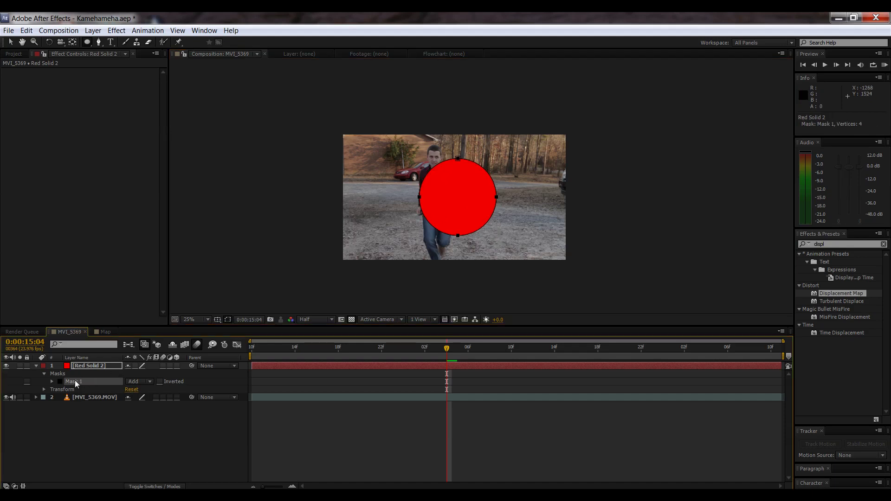
key(ctrl+d)
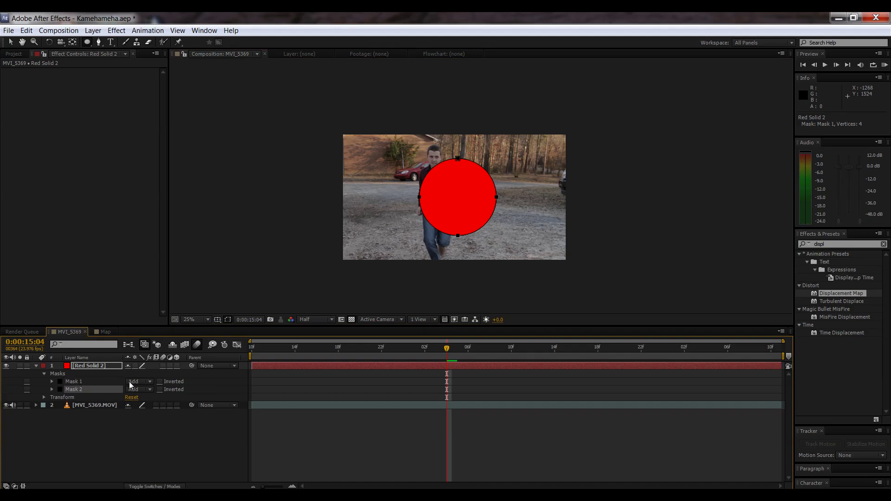
Step: Set Mask 2 to Subtract and move the red solid's anchor point to the centre of the circular masks
click(146, 393)
click(146, 424)
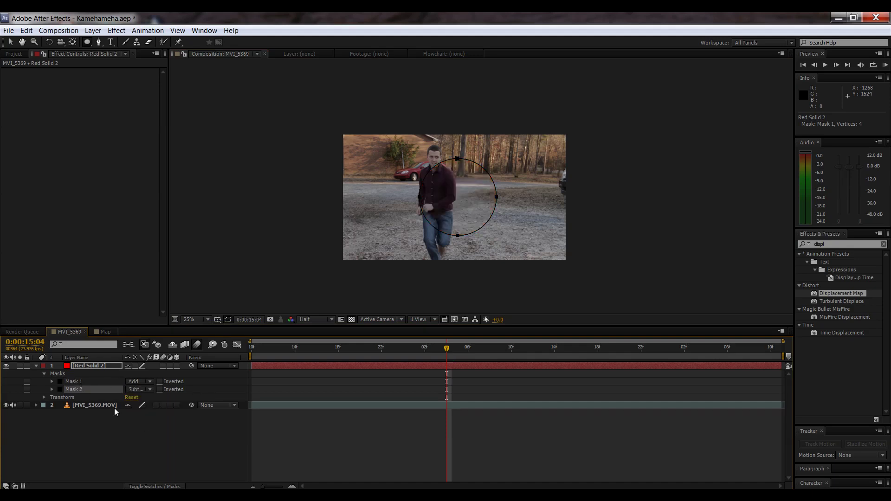
key(period)
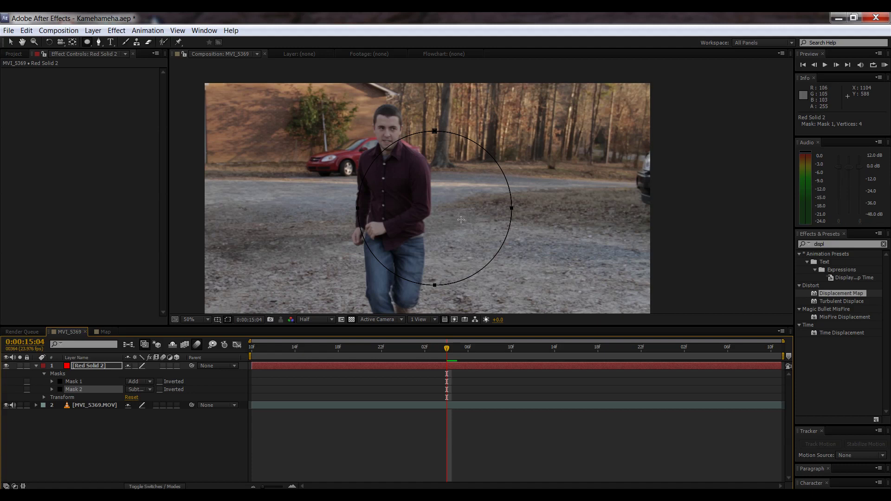
click(423, 194)
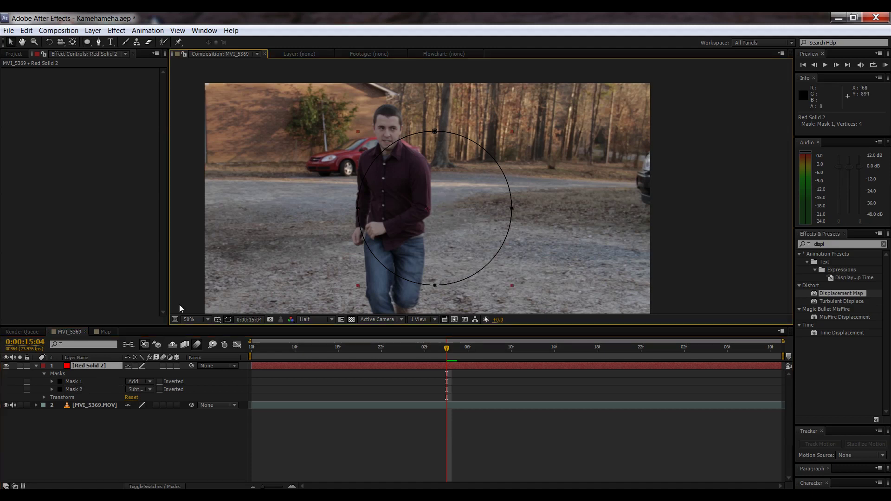
click(72, 42)
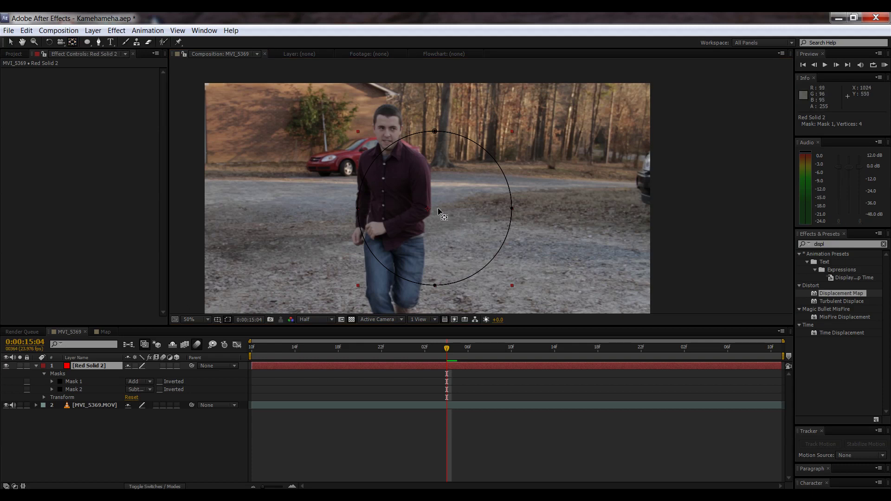
mouse_move(434, 214)
mouse_down()
mouse_move(449, 216)
mouse_move(436, 211)
mouse_up()
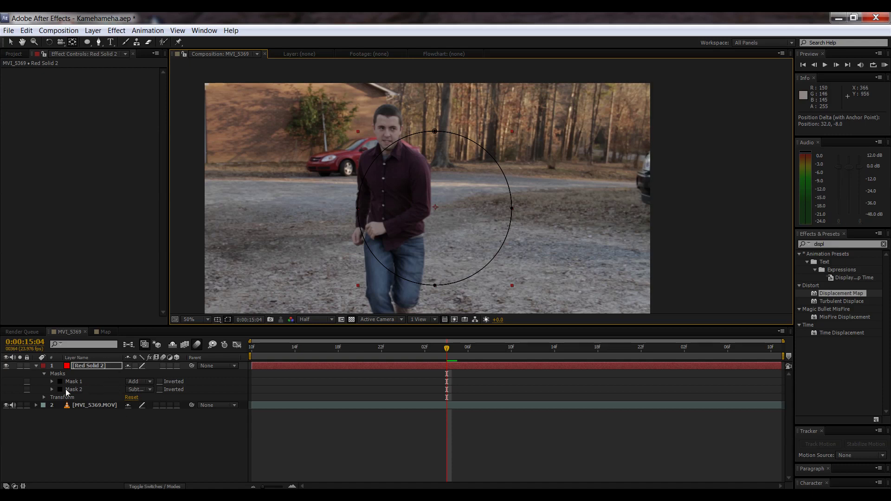
Step: Set Mask 2's feather to 190 pixels and its expansion to -36 pixels
key(m)
key(m)
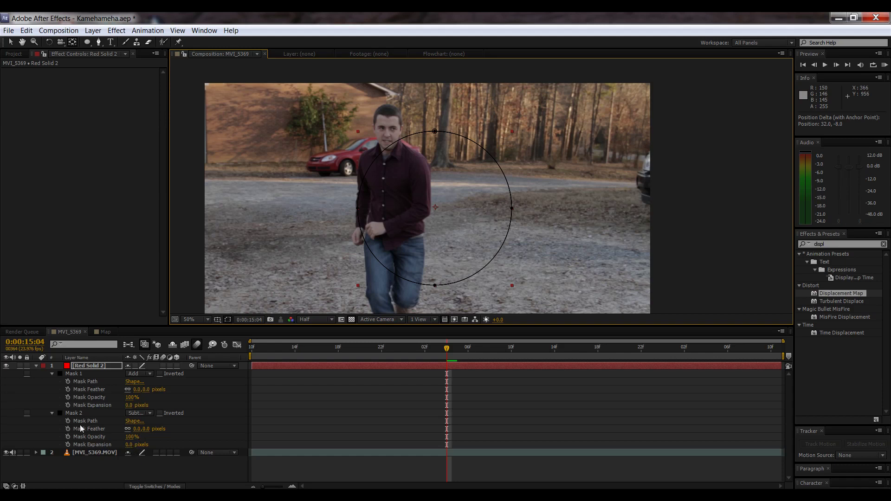
drag(128, 445, 94, 444)
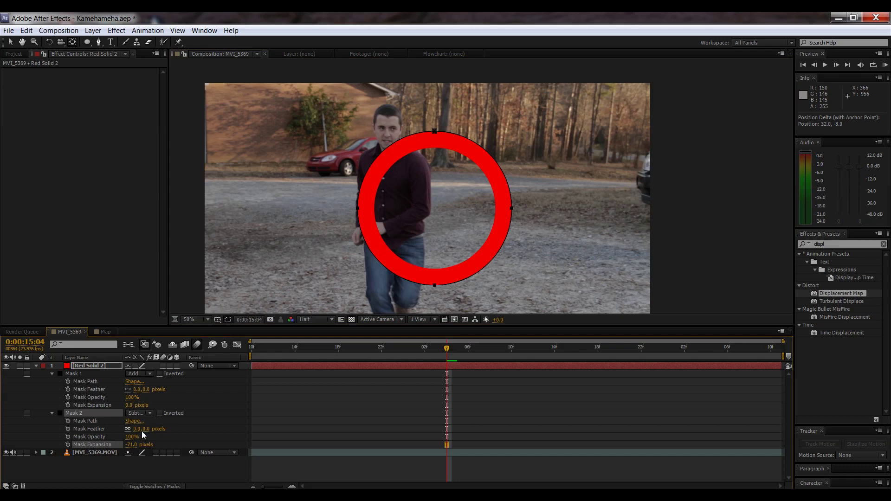
drag(147, 429, 219, 434)
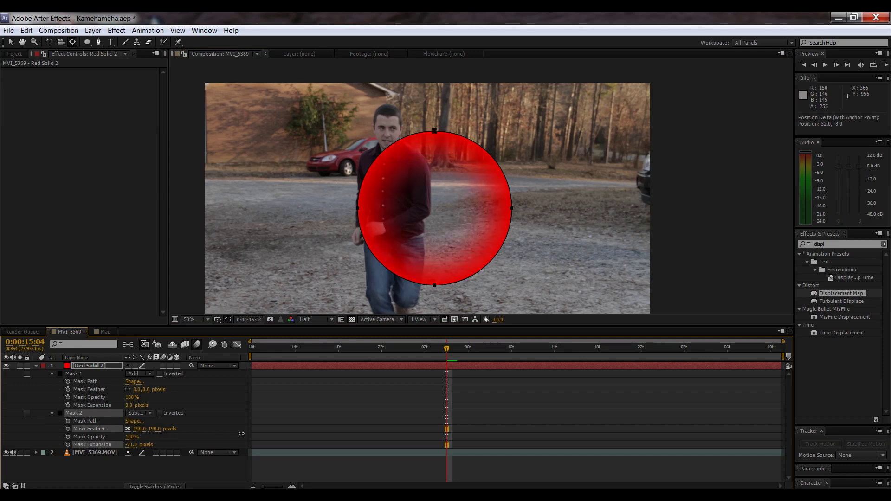
drag(129, 446, 142, 449)
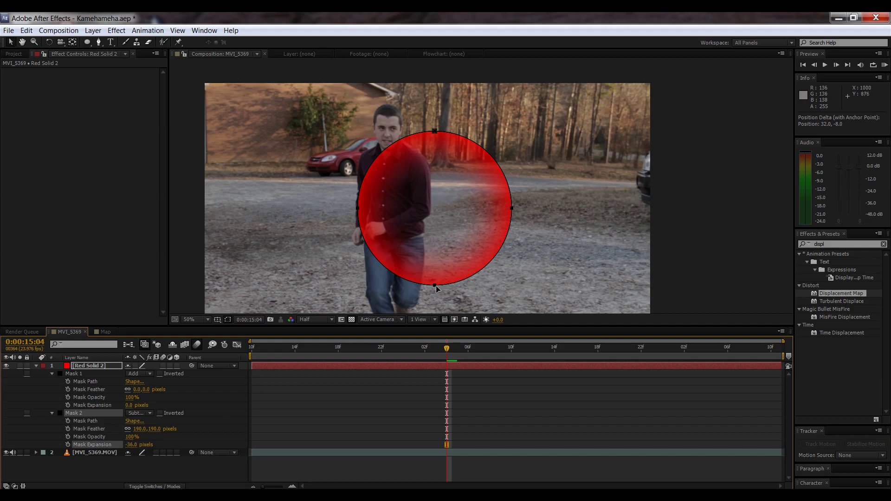
Step: Stretch one mask's bottom point far downward and raise Mask 1's bottom point slightly, opening the base of the red ring
drag(436, 288, 432, 327)
drag(435, 265, 436, 256)
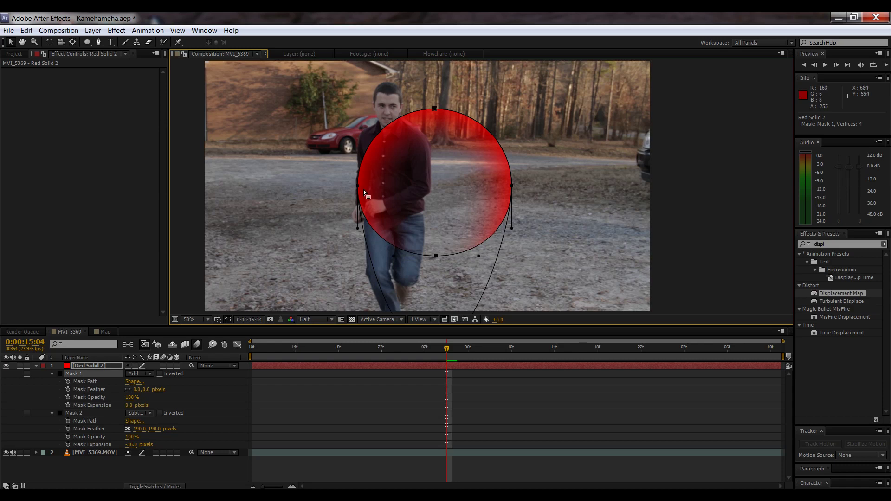
drag(360, 189, 362, 190)
key(ctrl+z)
drag(436, 258, 435, 249)
key(comma)
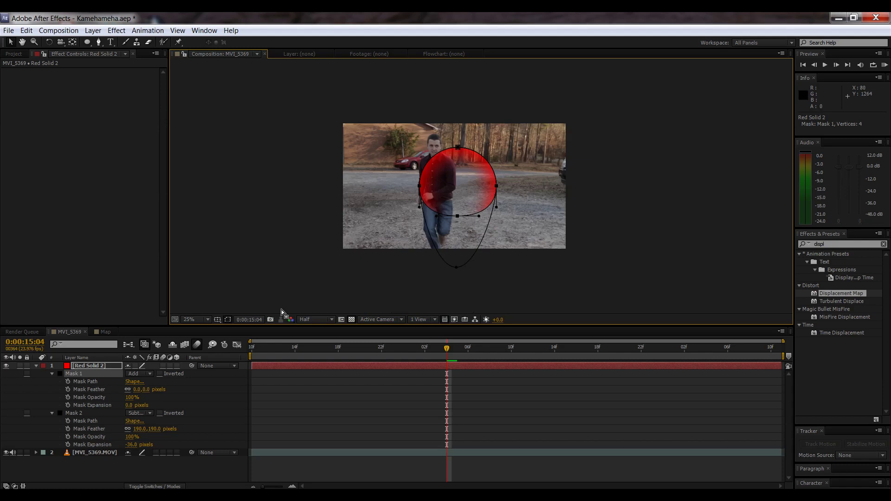
key(F2)
key(period)
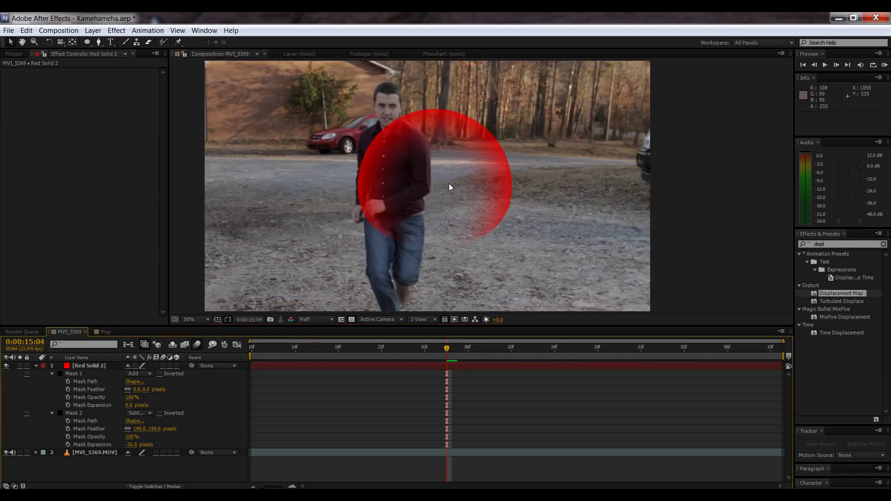
Step: Move the red solid to about 804, 852 and start Position and Scale keyframes at 0:00:15:04
drag(445, 179, 405, 255)
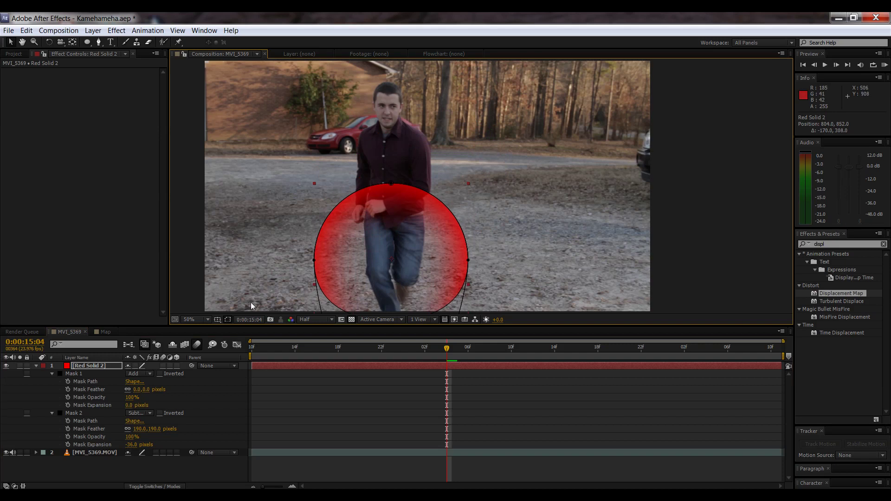
click(90, 367)
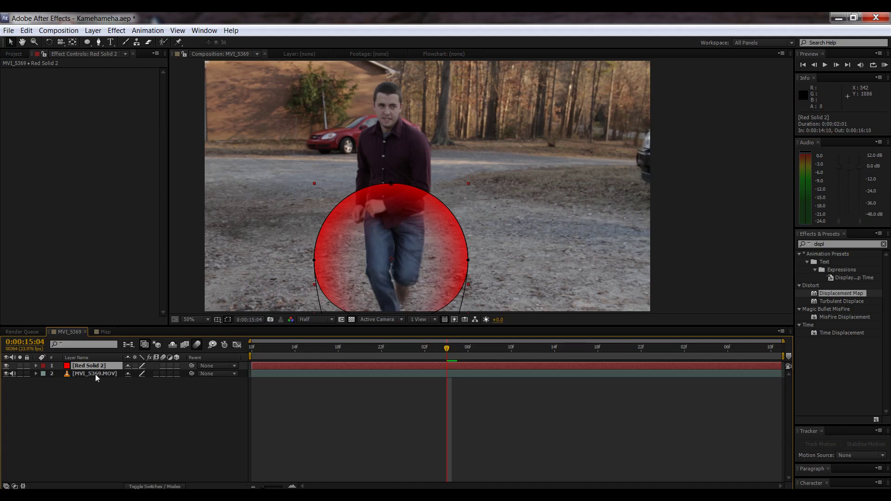
key(s)
key(shift+p)
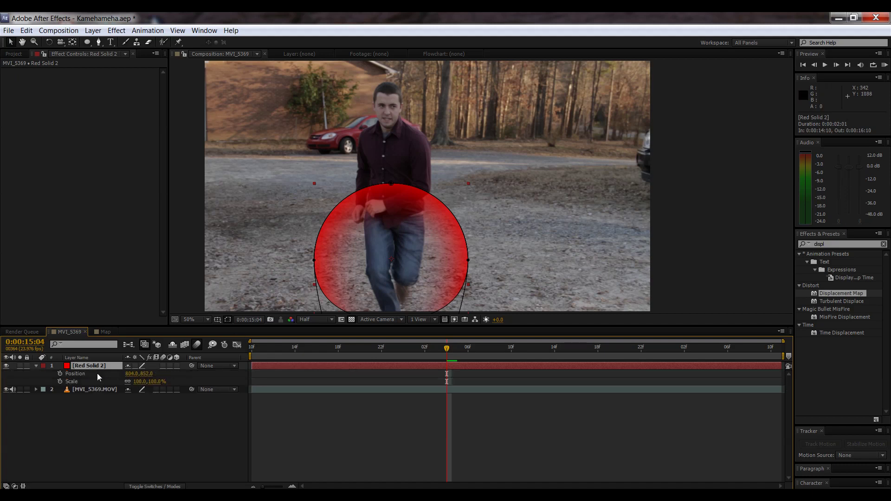
drag(60, 374, 62, 380)
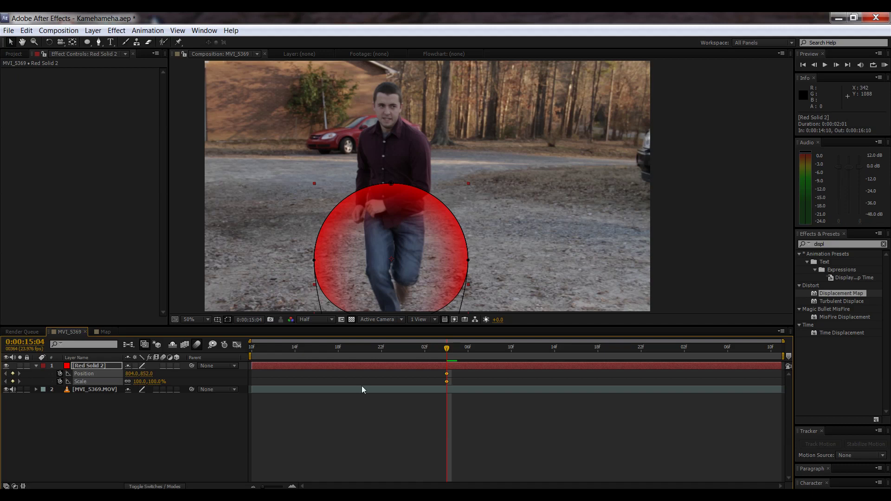
Step: Keyframe the red solid's scale at 0% at 0:00:15:04 and 273% at 0:00:15:13, with a larger scale at 0:00:16:10
drag(138, 382, 140, 382)
click(141, 384)
text(0)
key(Return)
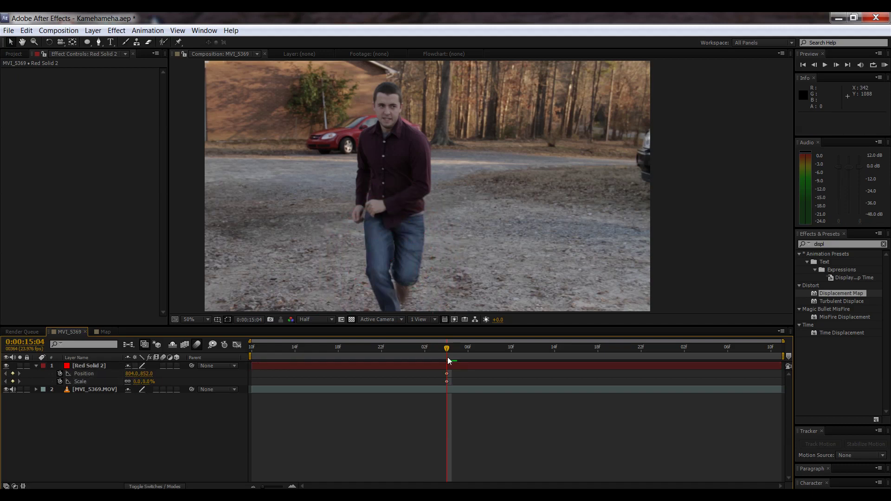
drag(458, 350, 548, 366)
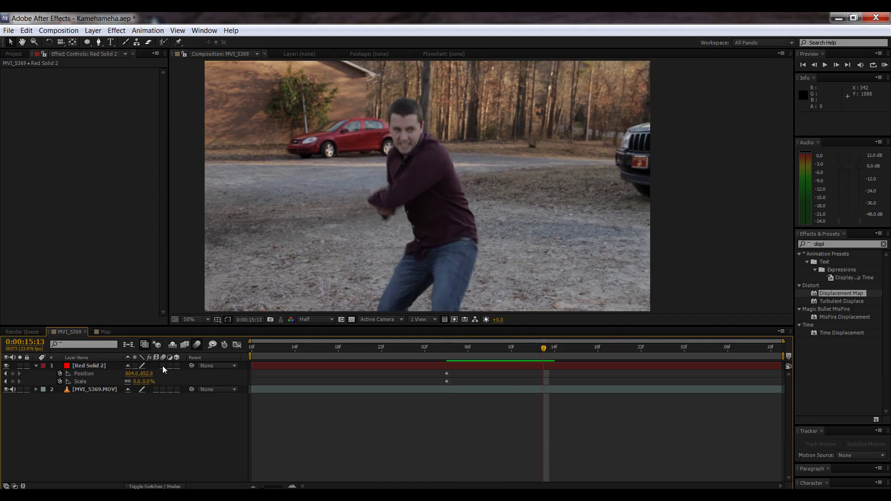
drag(147, 385, 318, 394)
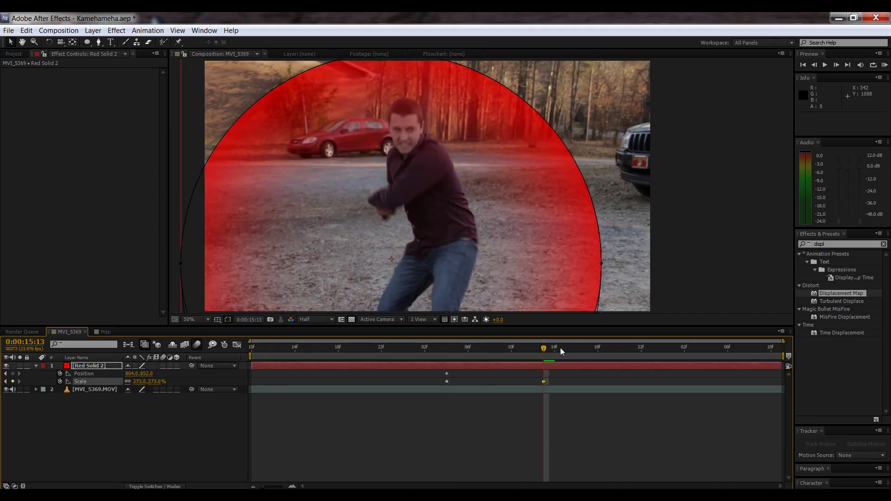
drag(545, 354, 798, 369)
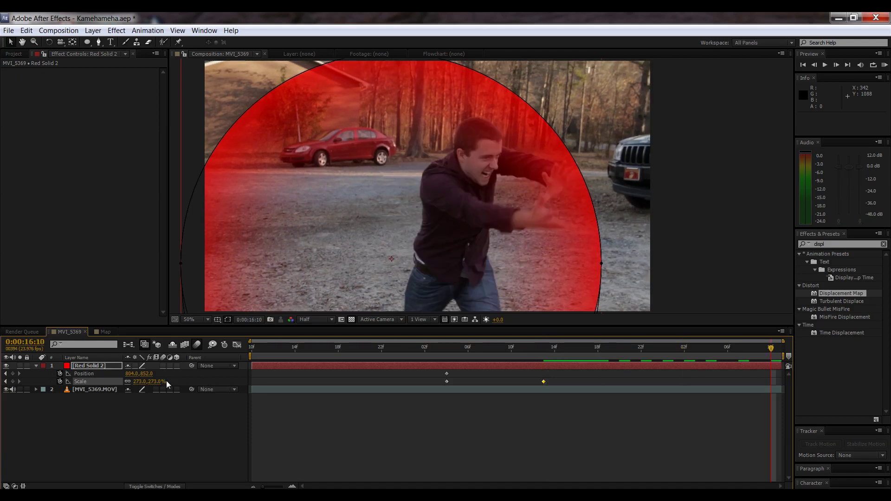
drag(155, 383, 323, 389)
Step: Add Position keyframes at 0:00:15:09 and 0:00:15:19 that shift the ring sideways with the actor, and collapse the layer's properties
mouse_move(509, 352)
mouse_down()
mouse_move(448, 353)
mouse_move(500, 353)
mouse_up()
drag(144, 375, 176, 377)
drag(503, 351, 609, 353)
drag(133, 374, 164, 375)
drag(611, 354, 550, 391)
scroll(327, 275, down, 1)
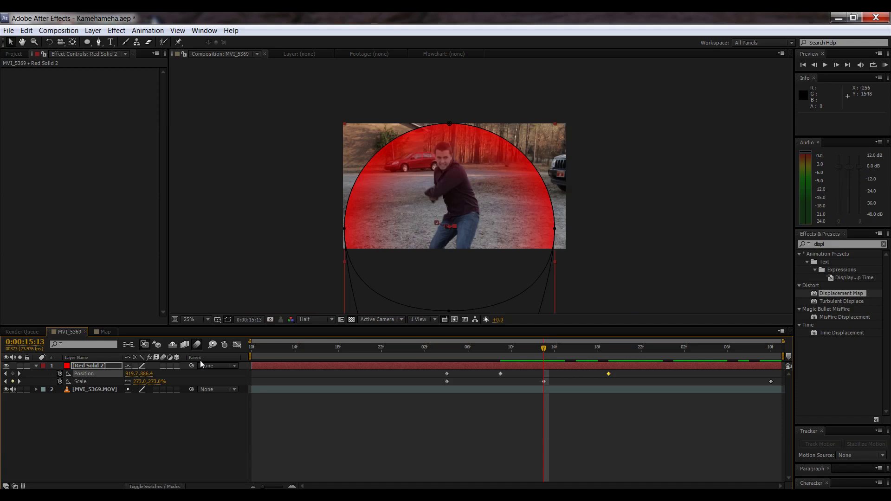
click(35, 366)
click(75, 407)
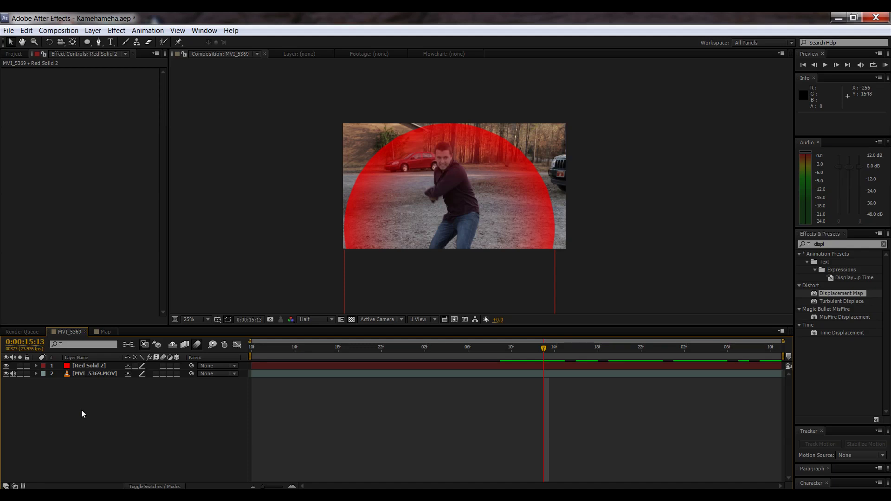
Step: Pre-compose the red solid layer as Map, moving all attributes into the new composition
click(73, 368)
click(92, 30)
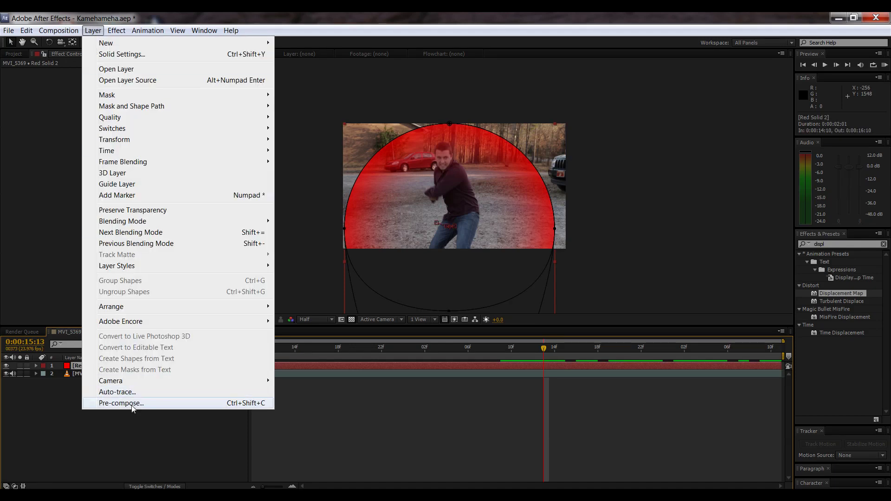
click(116, 402)
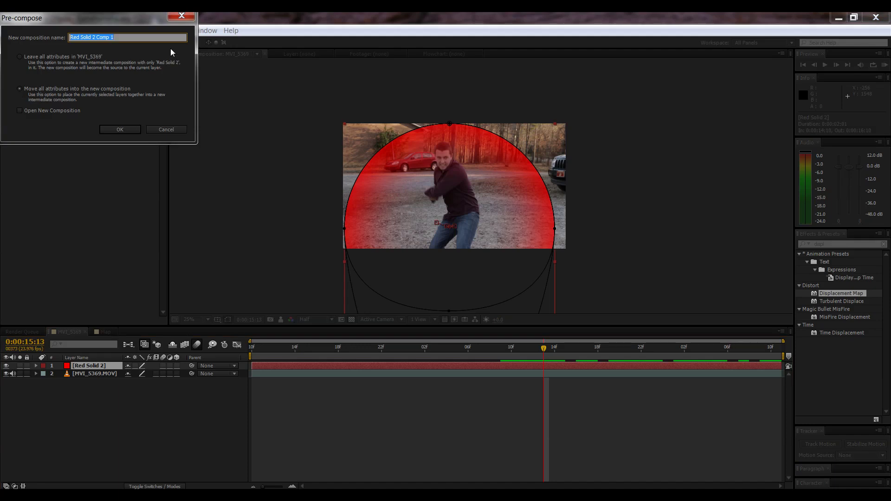
text(Map)
click(120, 130)
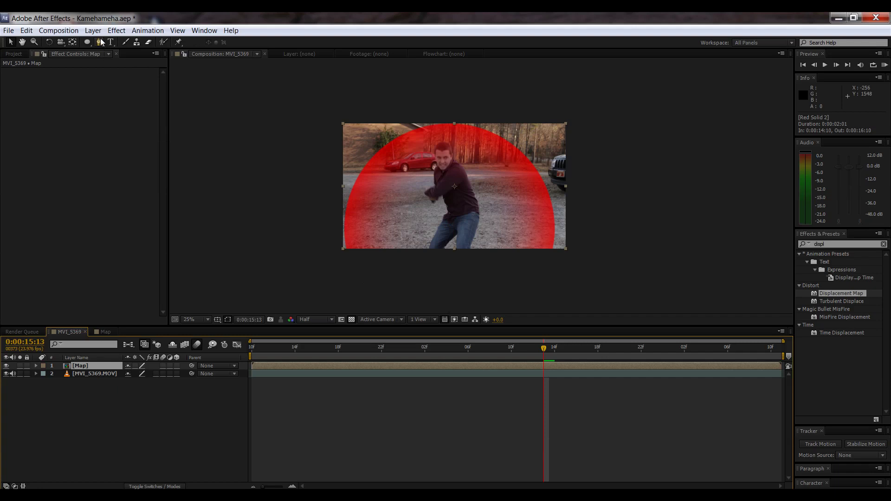
Step: Create an adjustment layer above the Map layer and rename it Displace
click(93, 30)
mouse_move(265, 44)
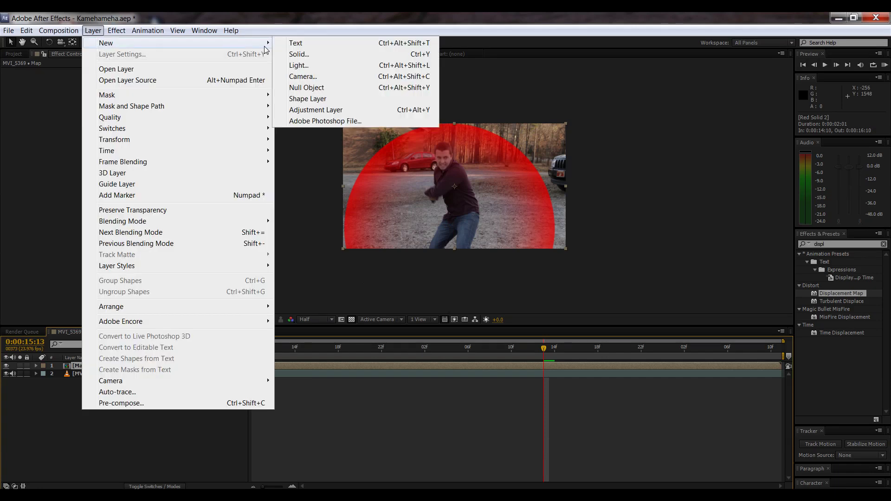
click(293, 110)
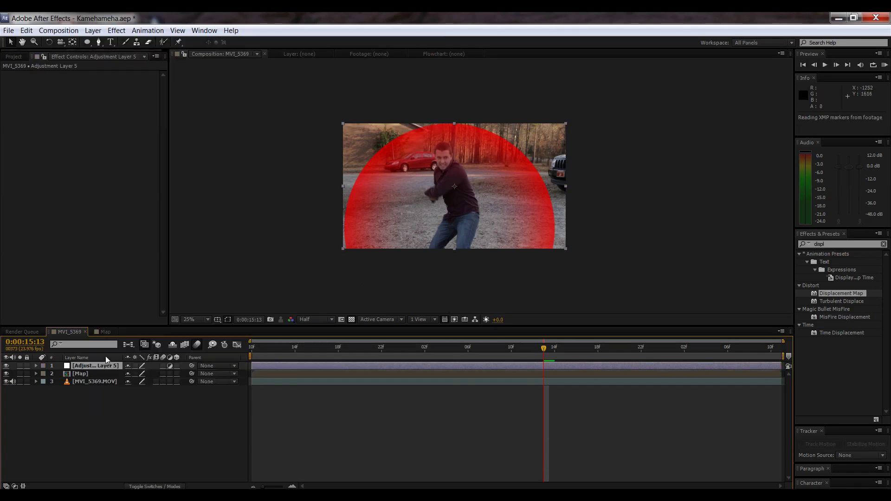
key(Return)
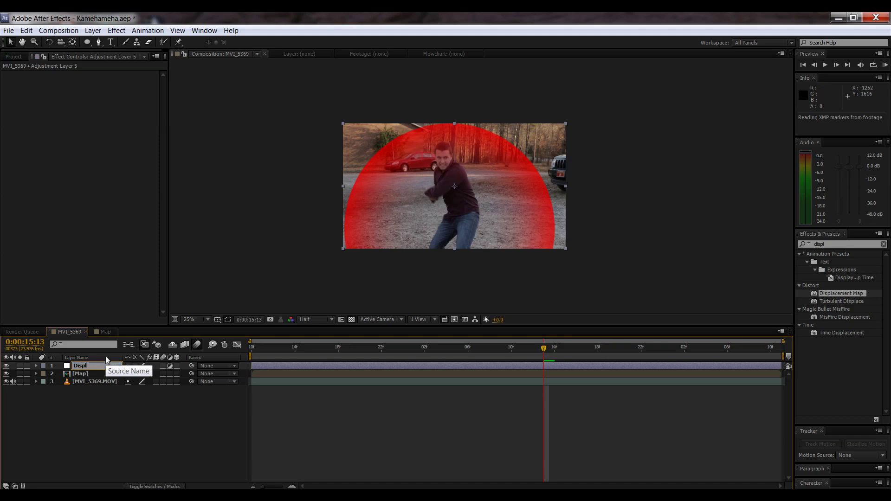
text(Displace)
key(Return)
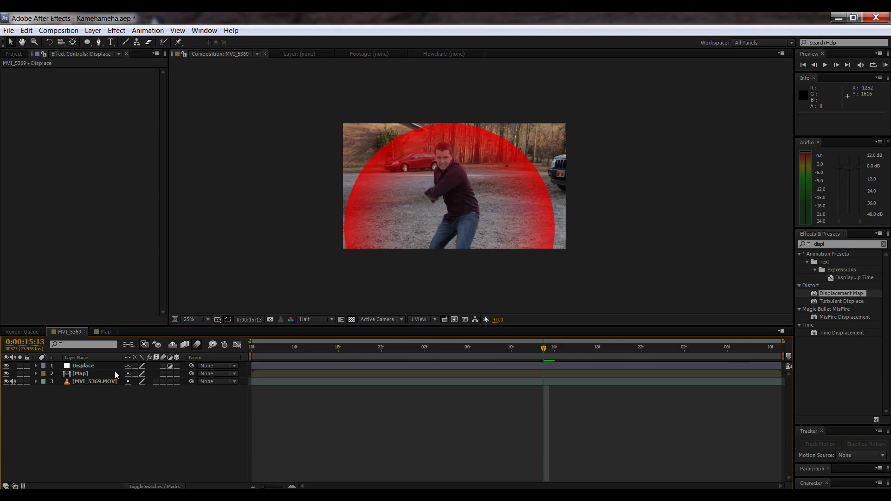
Step: Apply the Displacement Map effect to the Displace layer and hide the Map layer
click(86, 368)
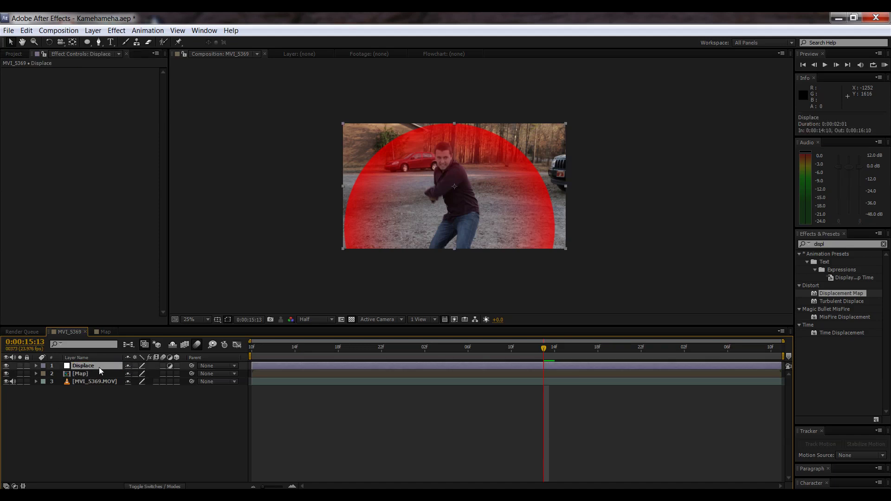
drag(843, 297, 78, 370)
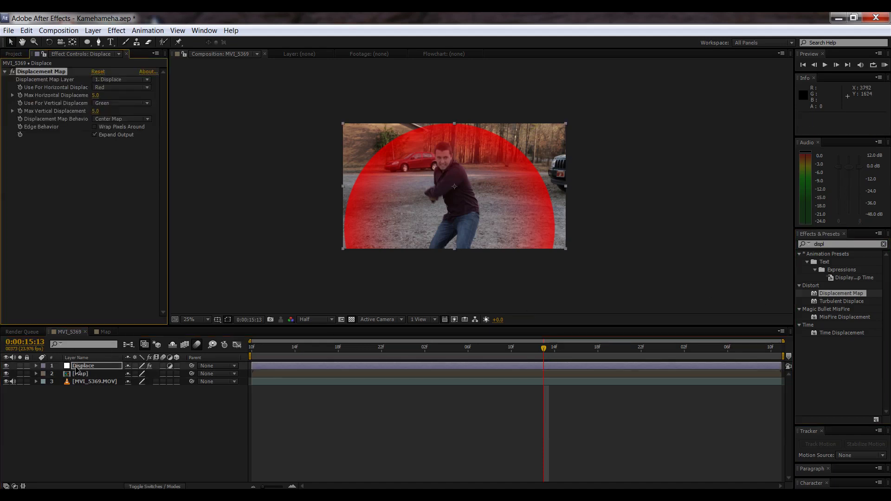
key(period)
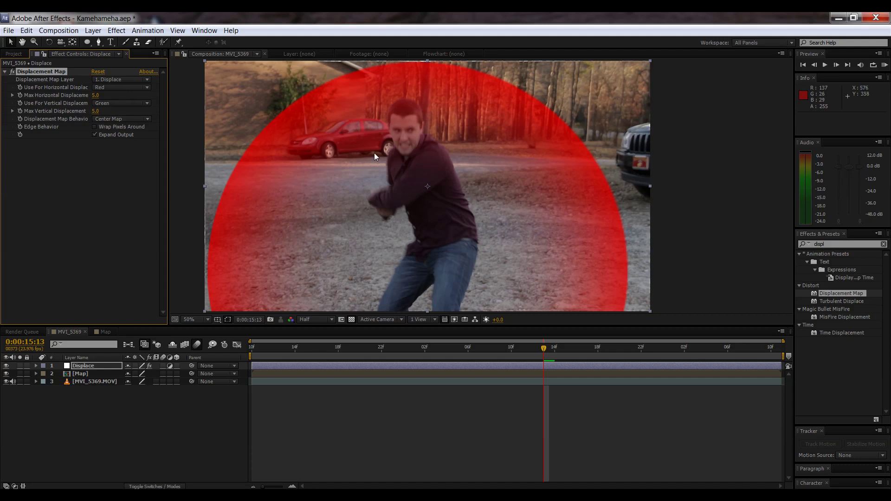
click(6, 373)
Step: Use the Map layer as the Displacement Map source, with Max Horizontal Displacement 21 and Max Vertical Displacement -4
drag(97, 98, 110, 98)
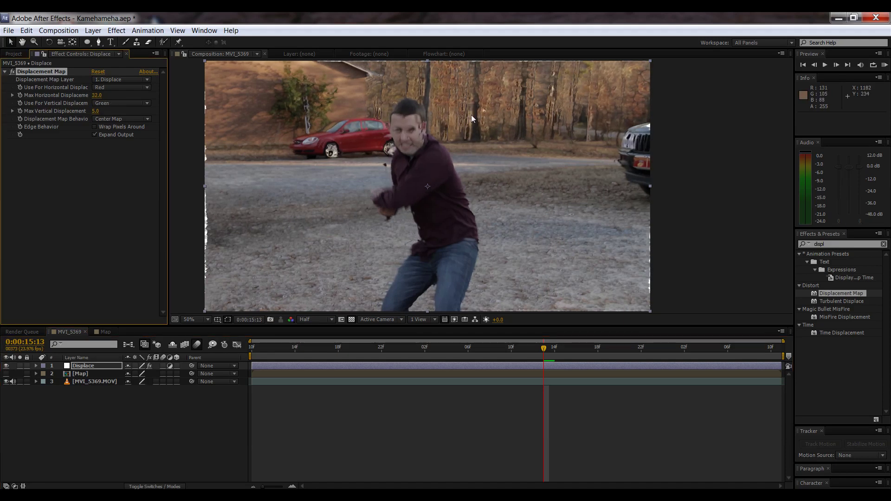
drag(95, 96, 88, 96)
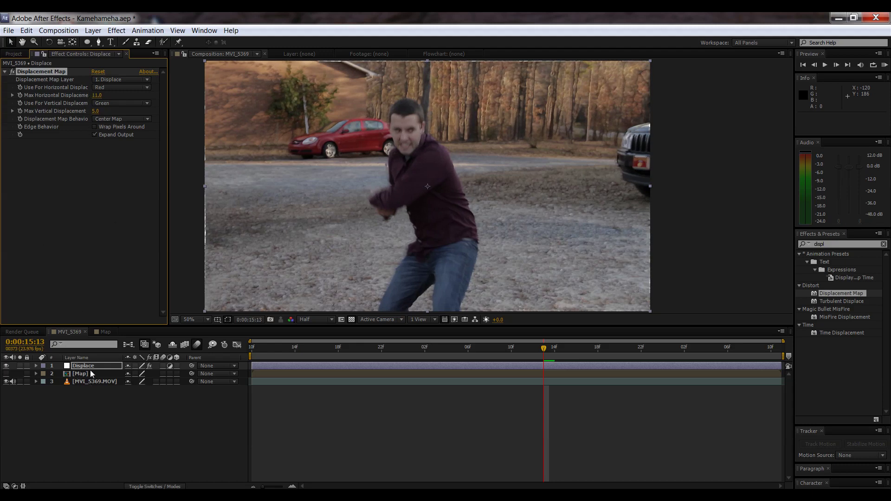
click(110, 81)
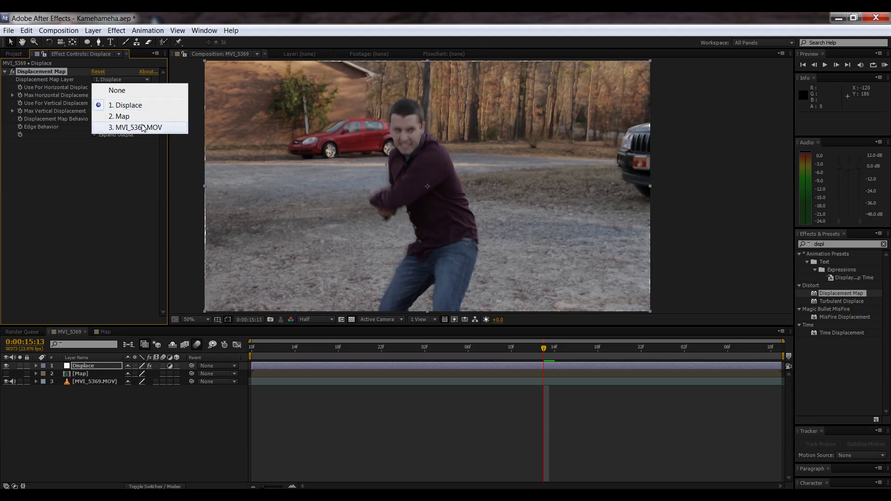
click(121, 118)
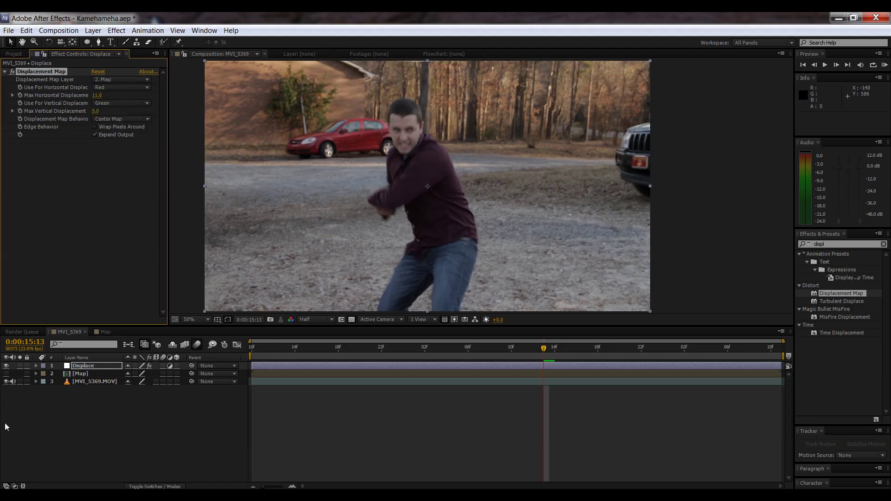
drag(95, 111, 108, 96)
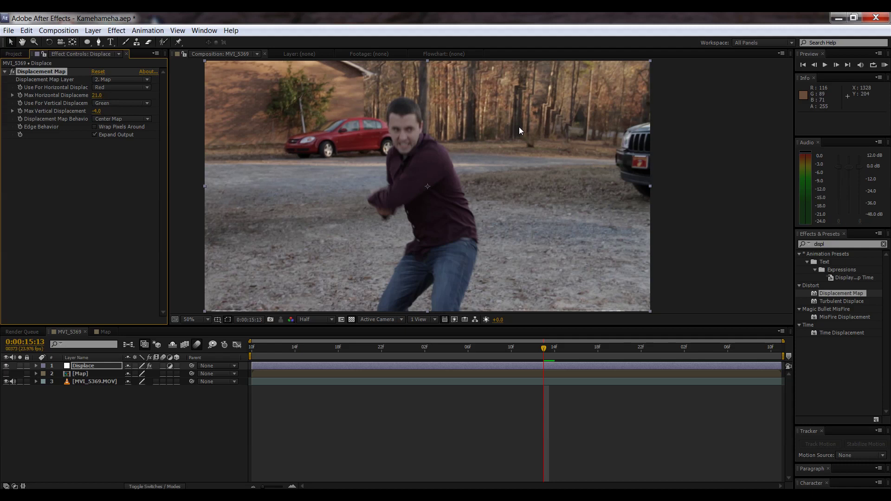
Step: Turn on Wrap Pixels Around for the Displacement Map and scrub through the clip to check the shockwave distortion
drag(513, 352, 578, 365)
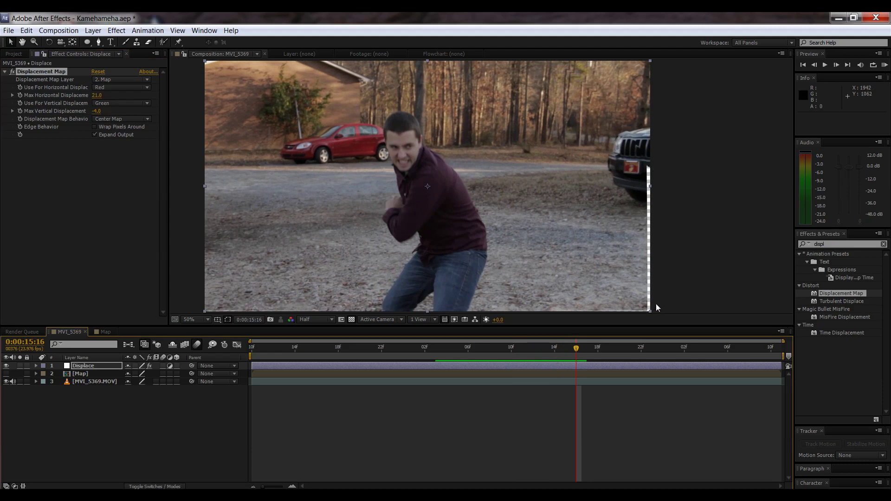
click(94, 127)
click(95, 135)
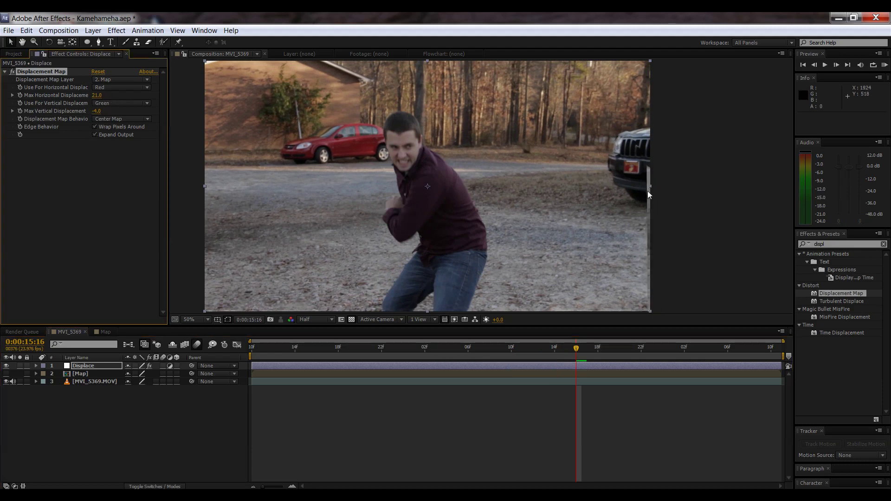
drag(575, 353, 425, 354)
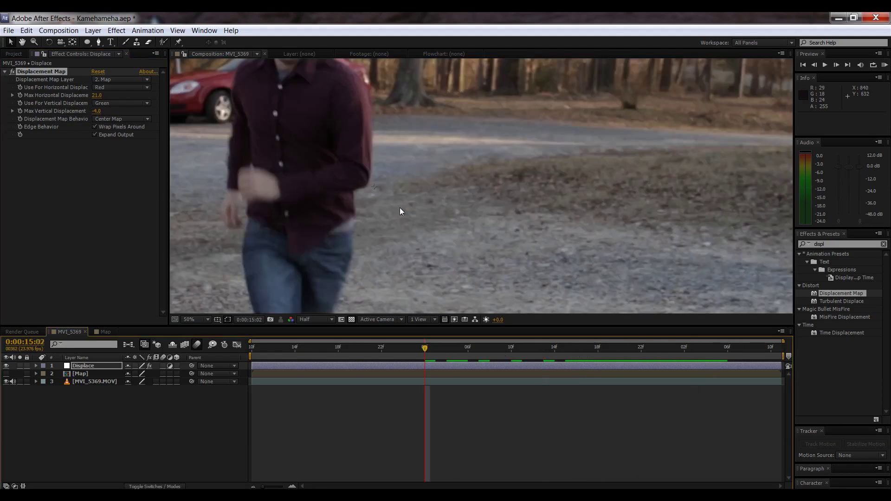
scroll(404, 213, down, 2)
drag(440, 349, 718, 348)
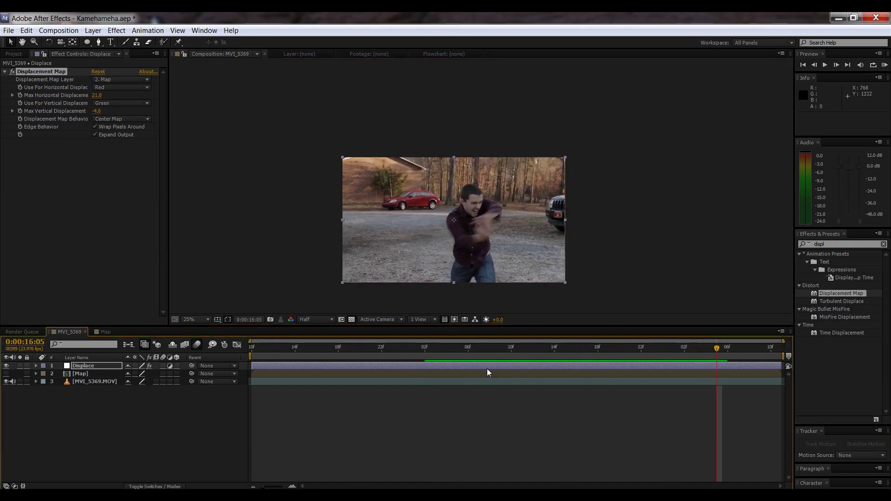
Step: Try changing the keyframed Scale of the red ring inside the Map composition, undo it, and return to the MVI_5369 composition
double_click(76, 374)
drag(472, 349, 609, 355)
key(u)
mouse_move(149, 377)
mouse_down()
mouse_move(127, 382)
mouse_move(145, 385)
mouse_up()
key(ctrl+z)
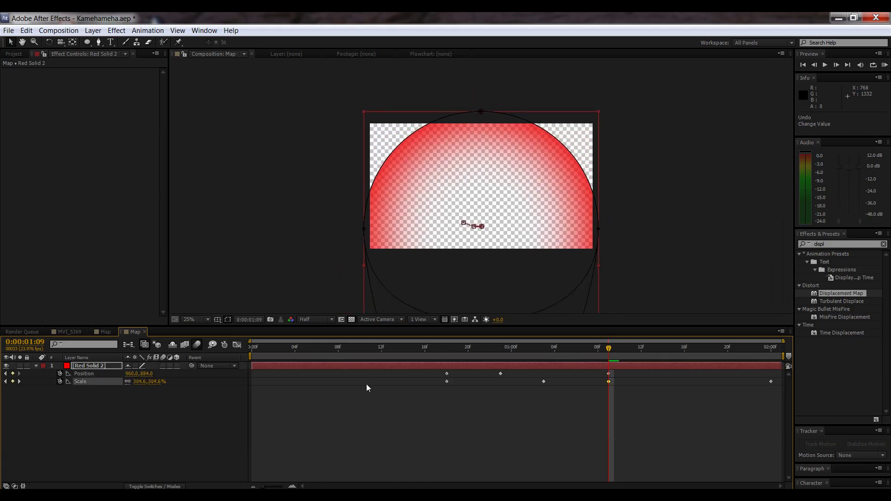
click(103, 332)
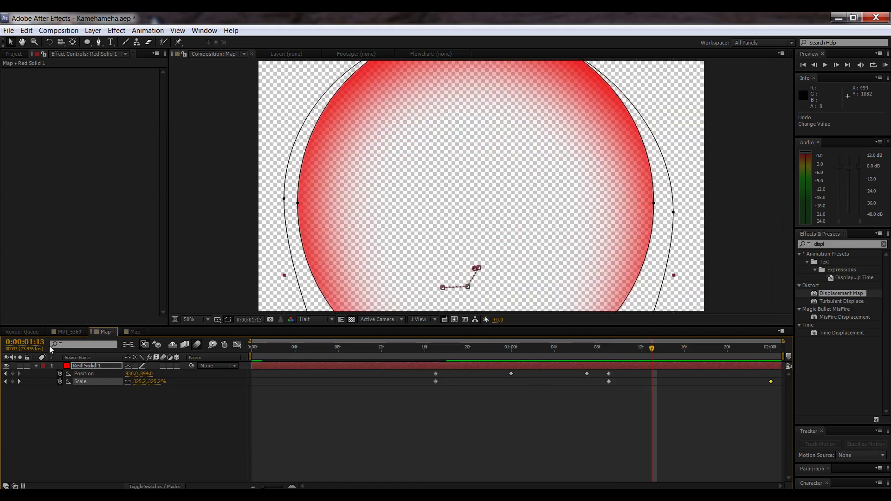
click(64, 333)
drag(610, 353, 629, 352)
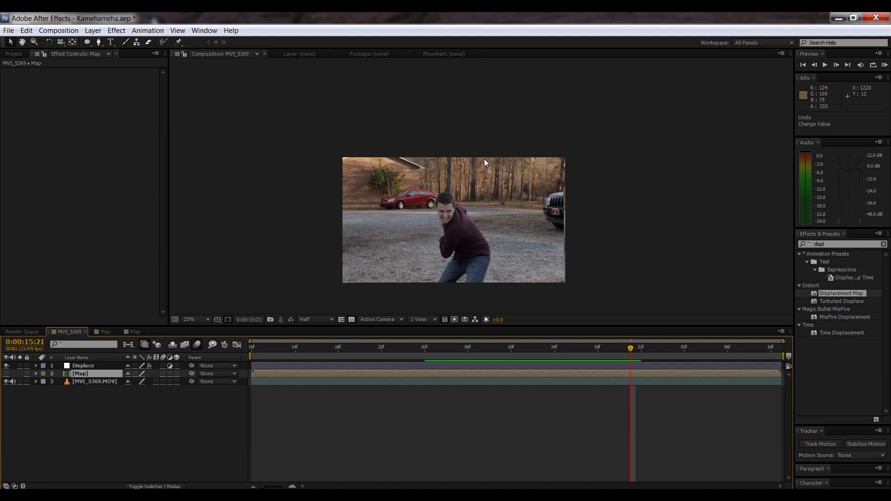
Step: Create a black (000000) solid layer named Aura at the top of the MVI_5369 composition
key(ctrl+y)
click(480, 341)
drag(97, 116, 1, 246)
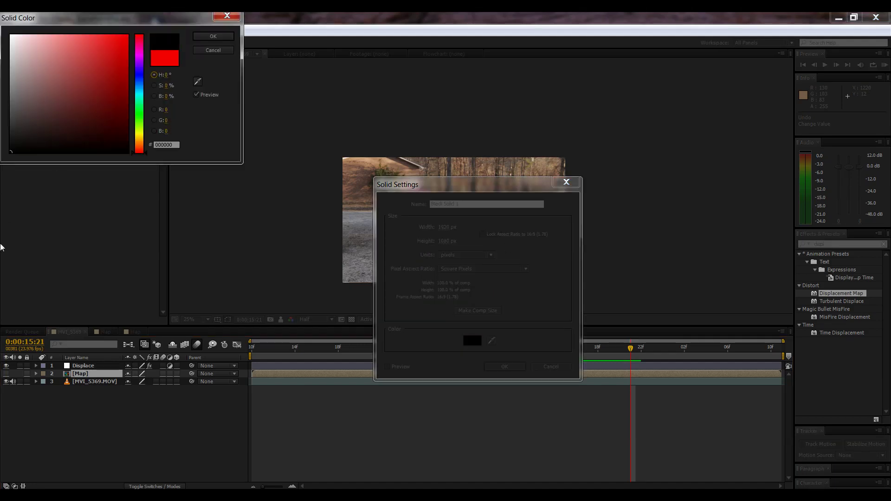
click(214, 37)
click(462, 203)
text(Aura)
key(Return)
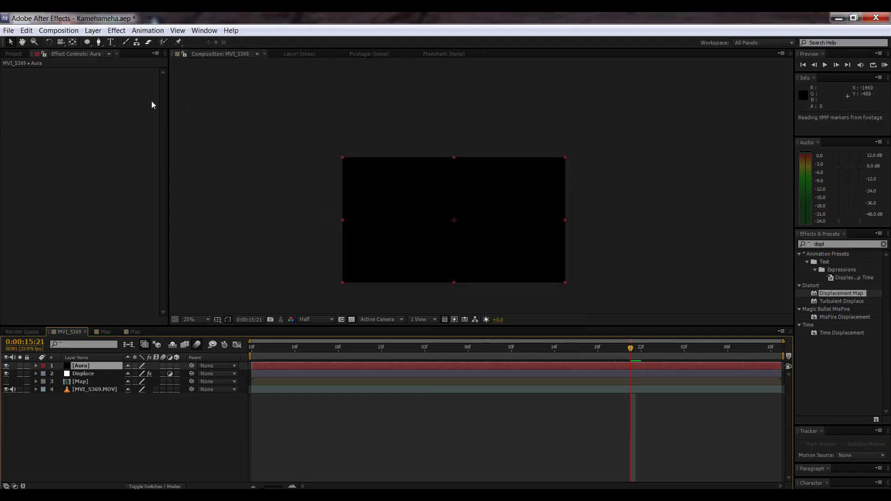
Step: Apply the CC Particle World effect to the Aura layer
click(117, 30)
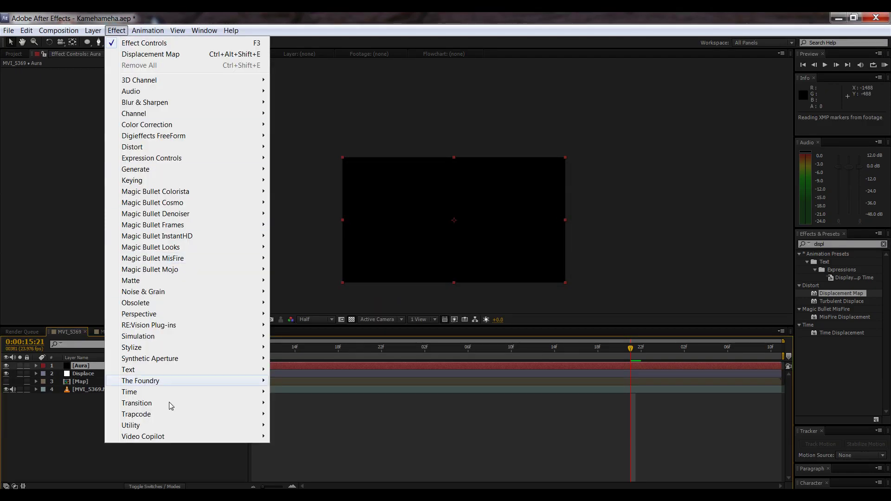
mouse_move(141, 336)
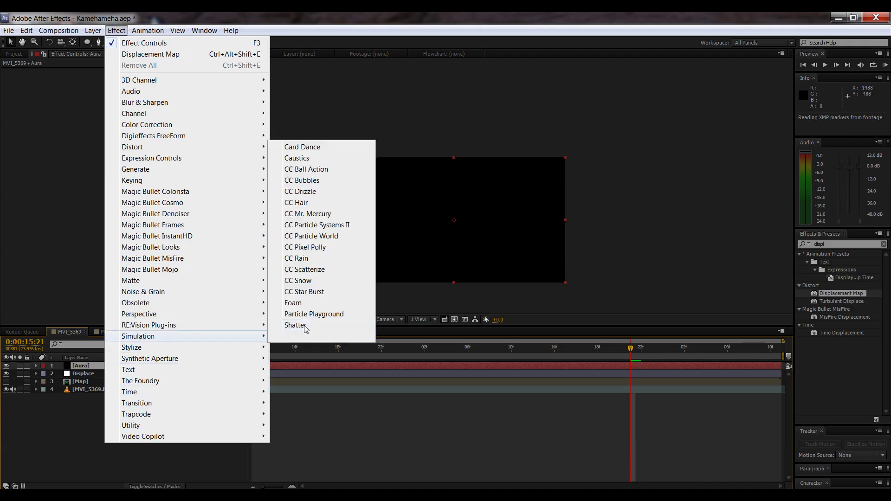
click(315, 236)
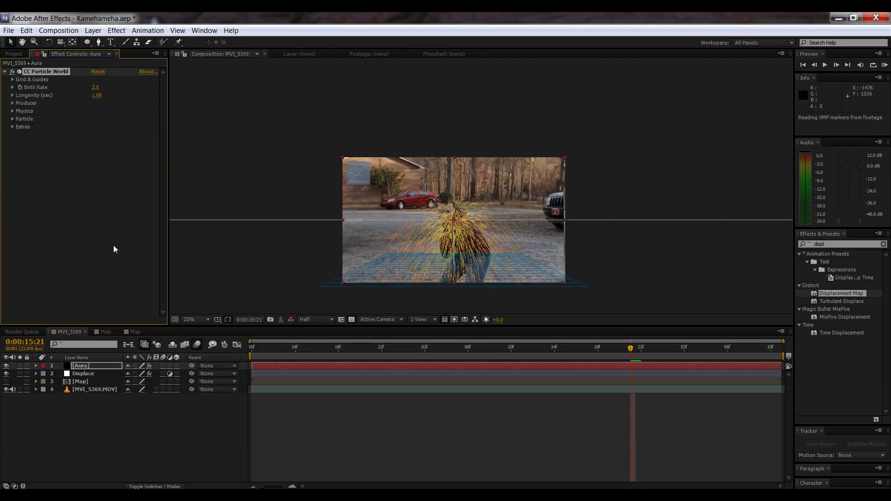
Step: Turn off Position, Radius, Motion Path, Grid, Horizon and Axis Box in CC Particle World's Grid & Guides, and collapse the group
click(13, 79)
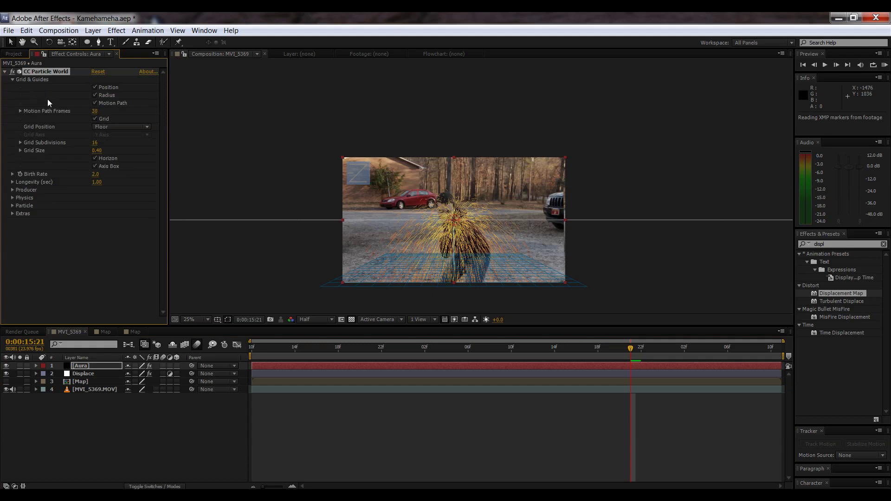
click(95, 87)
click(94, 95)
click(95, 103)
click(94, 118)
click(95, 158)
click(95, 167)
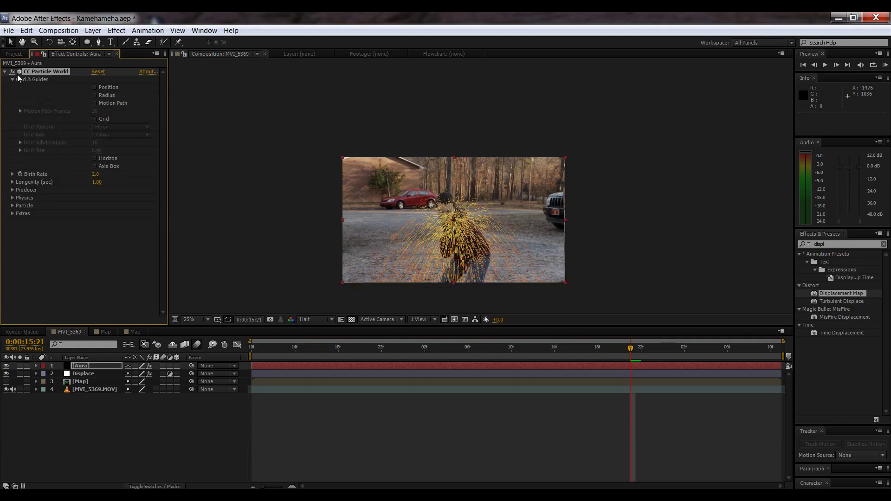
click(5, 75)
click(4, 73)
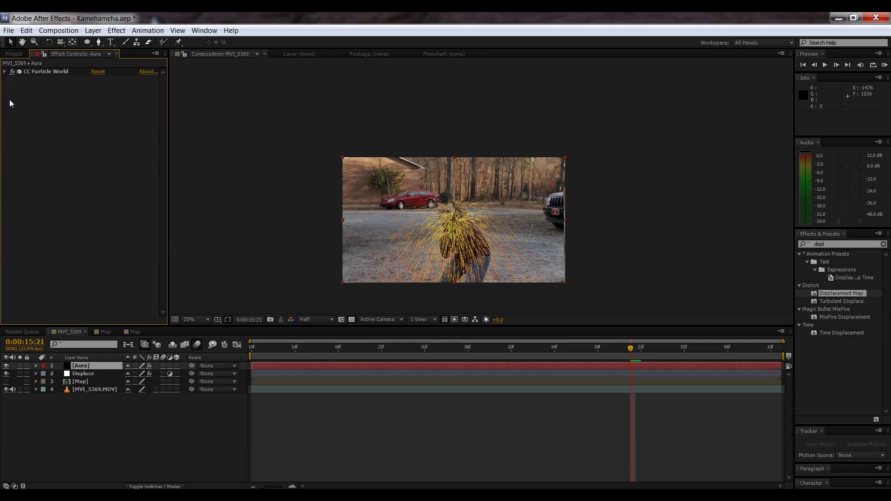
click(4, 72)
click(12, 80)
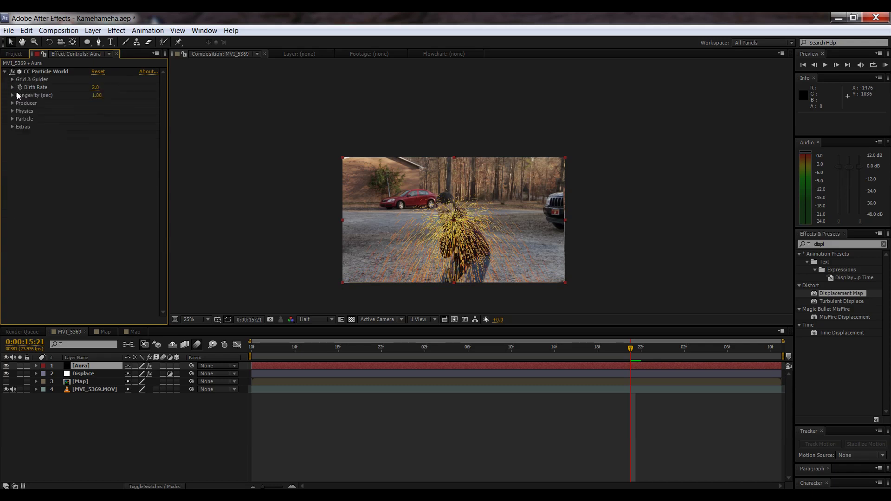
Step: Start keyframing the Producer's Position X, Y and Z at 0:00:14:22, placing it at the actor's feet with X -0.13 and Y 0.23
click(12, 104)
scroll(512, 255, up, 1)
scroll(446, 232, down, 1)
scroll(446, 233, up, 1)
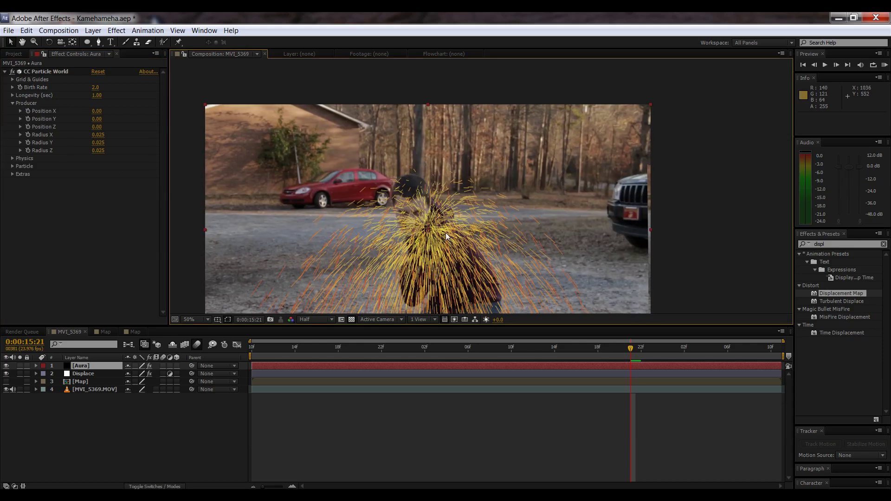
scroll(519, 288, down, 1)
drag(544, 346, 308, 371)
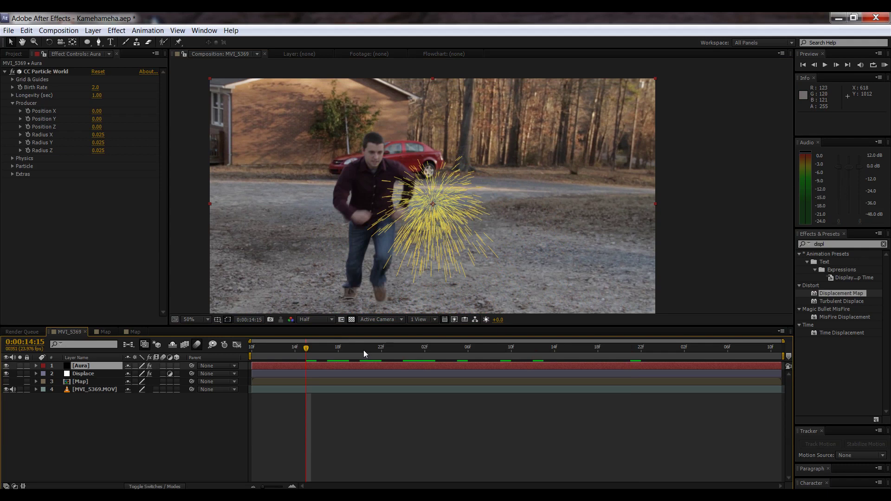
click(381, 349)
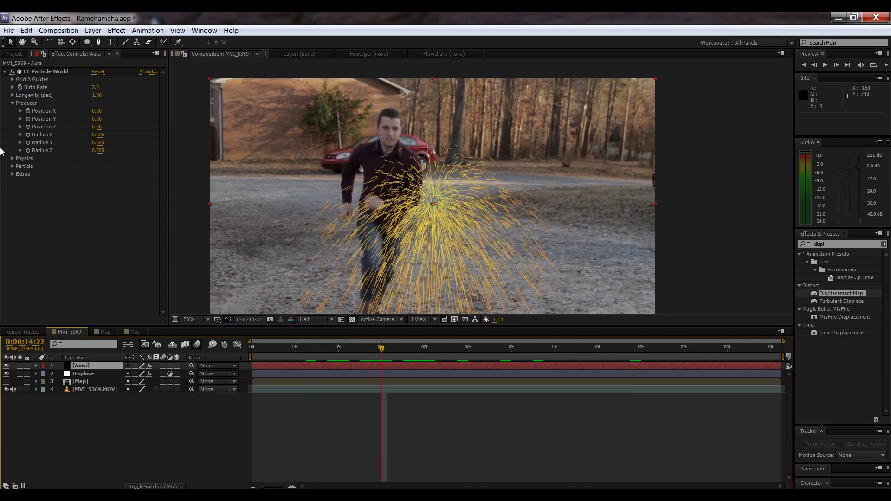
click(28, 115)
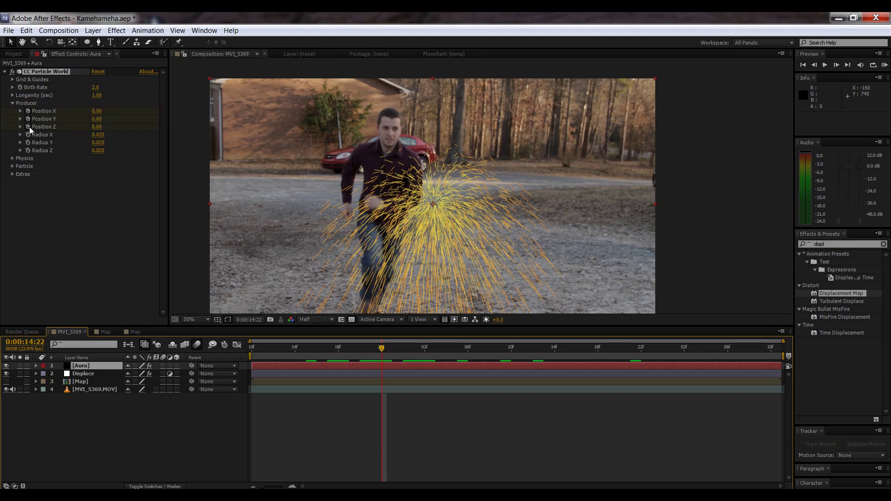
drag(96, 111, 125, 137)
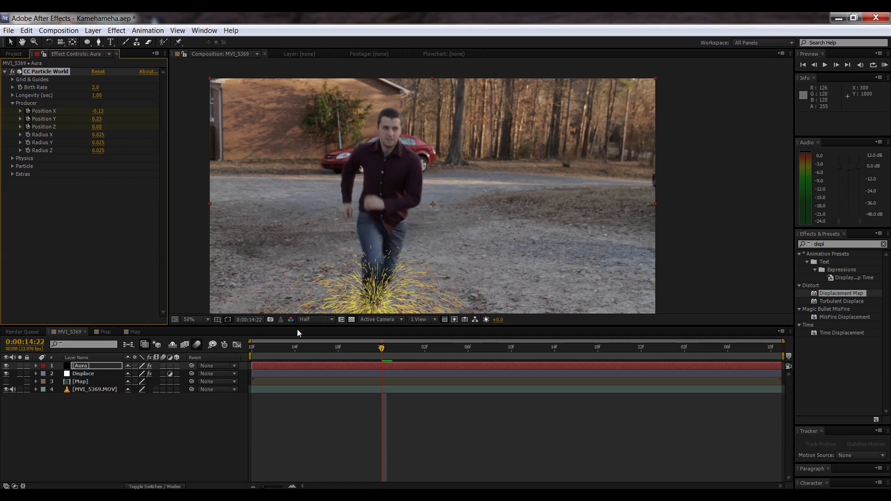
Step: Keyframe the Producer to follow the actor at 0:00:15:03 (X -0.04, Y 0.27), 0:00:15:09 (X 0.00) and near 0:00:16:01
drag(415, 362, 436, 360)
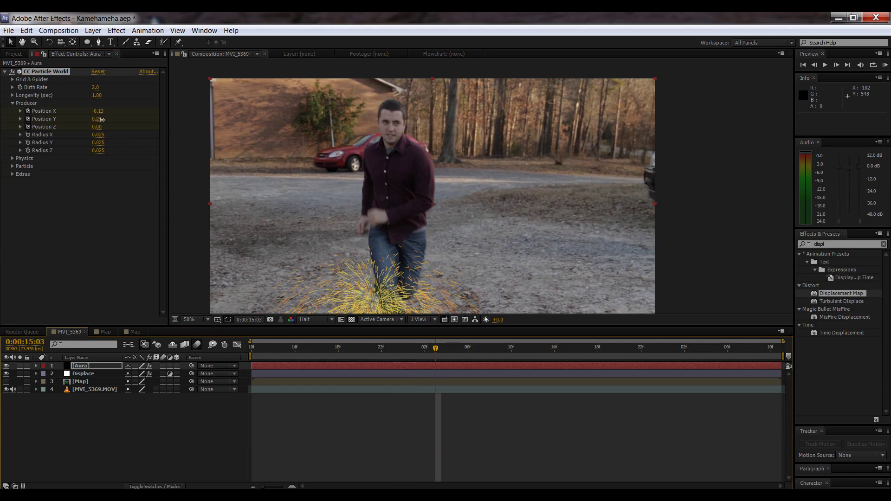
drag(98, 111, 117, 122)
drag(437, 351, 507, 362)
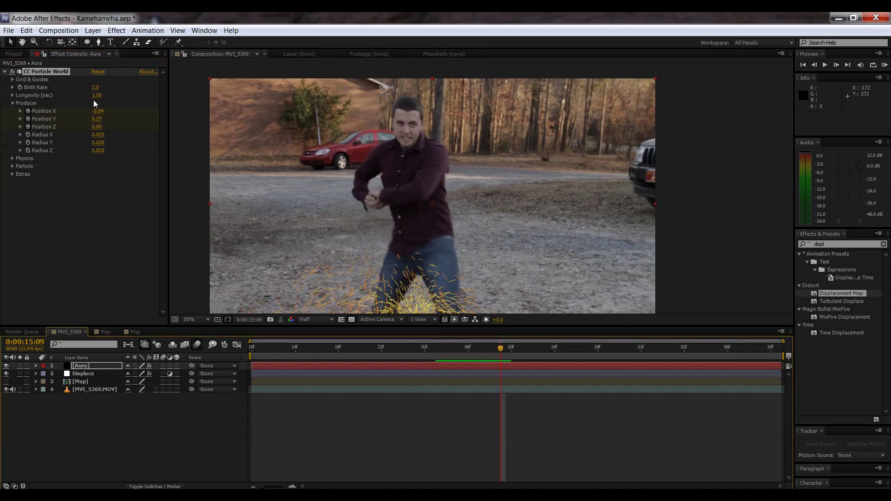
drag(97, 112, 103, 114)
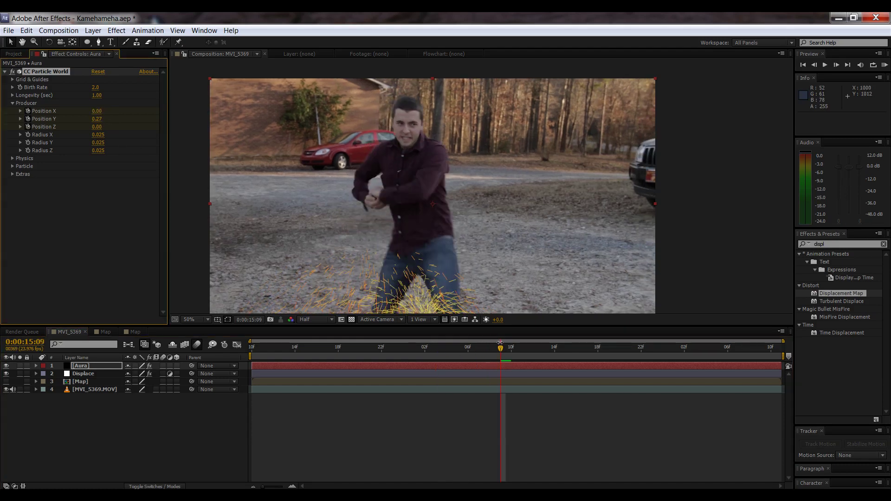
drag(500, 353, 676, 380)
drag(95, 111, 102, 112)
Step: At 0:00:14:16, set the particle Physics to Velocity 0.69, Inherit Velocity 11, Gravity -1.730 and Resistance 2.8, and collapse the group
drag(675, 353, 316, 361)
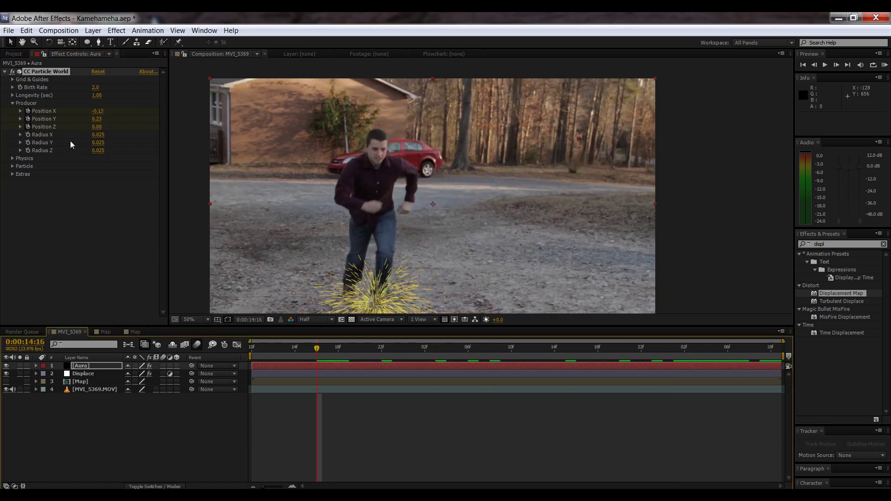
click(10, 158)
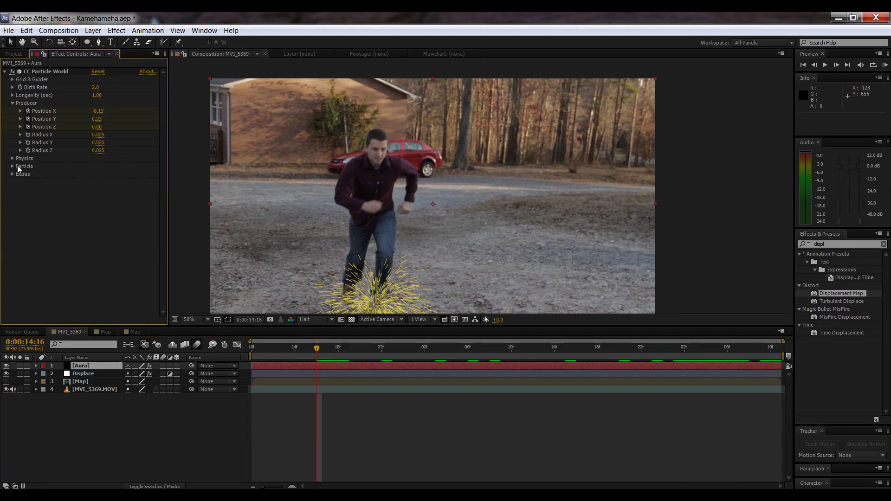
click(13, 158)
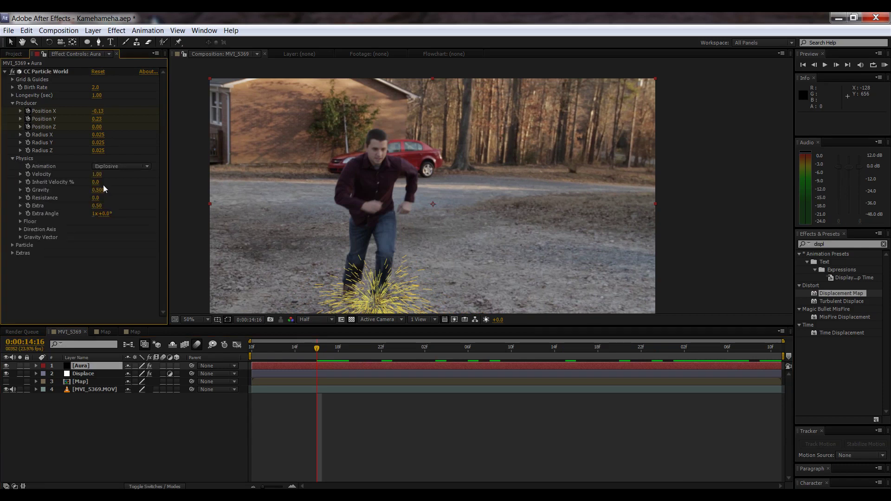
mouse_move(95, 175)
mouse_down()
mouse_move(81, 171)
mouse_move(93, 202)
mouse_move(93, 193)
mouse_move(20, 200)
mouse_up()
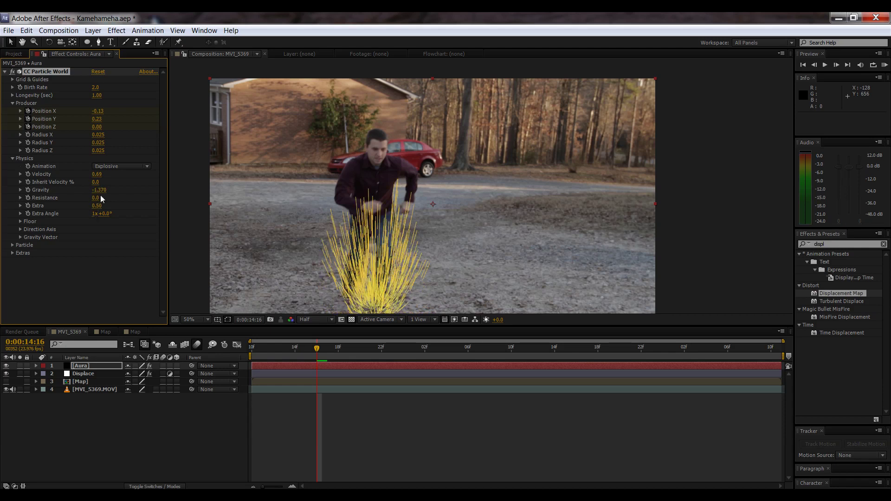
drag(99, 189, 114, 203)
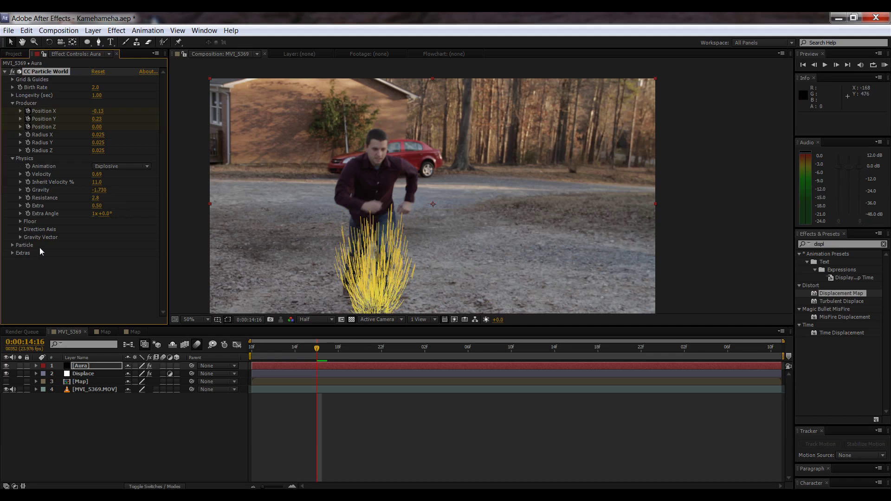
click(13, 158)
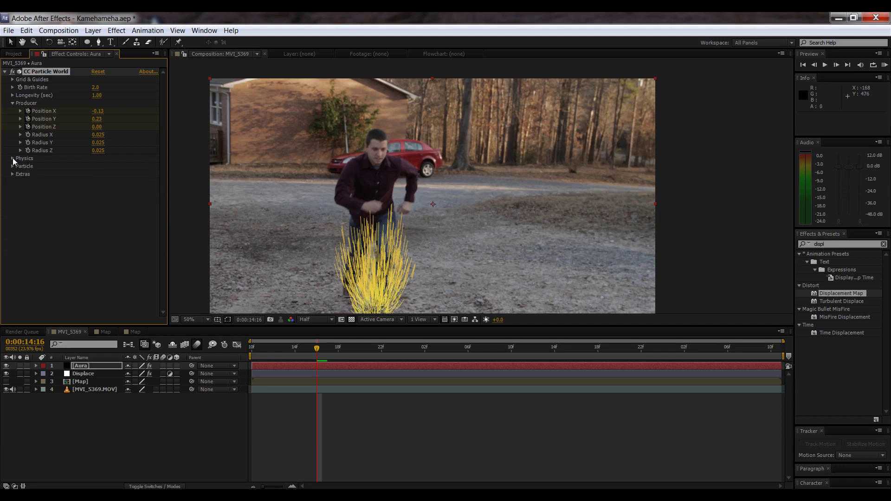
Step: Set the particle type to Faded Sphere, with Birth Size 0.570 and Death Size 0.550
click(13, 167)
click(129, 176)
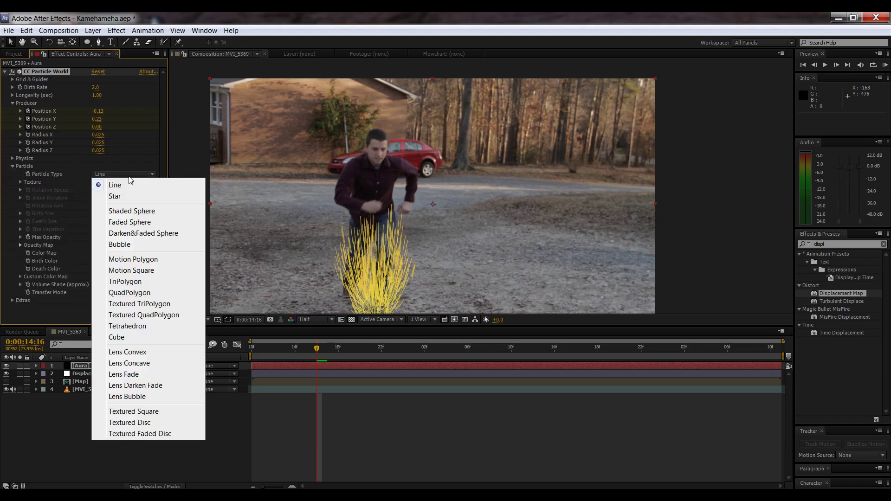
click(131, 222)
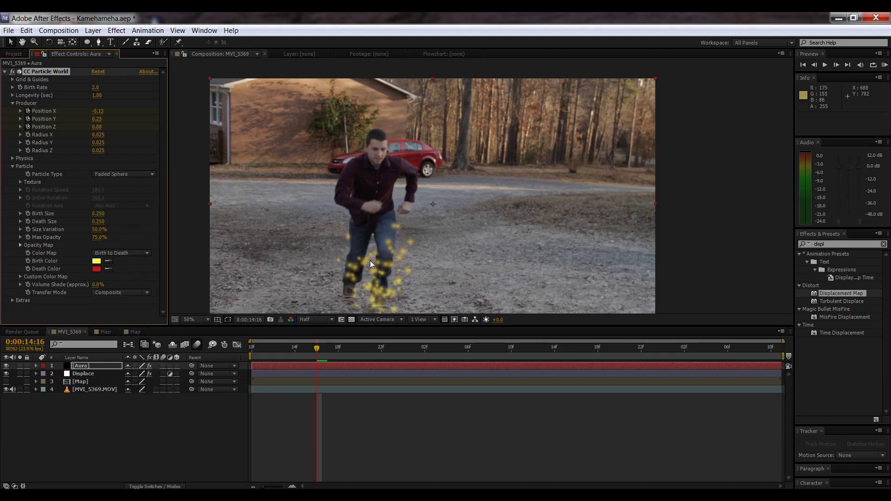
drag(344, 352, 487, 361)
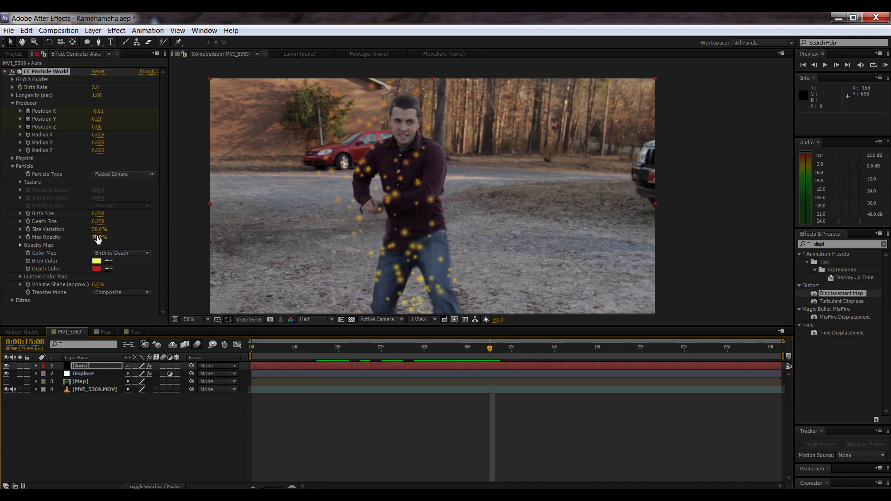
drag(98, 214, 112, 218)
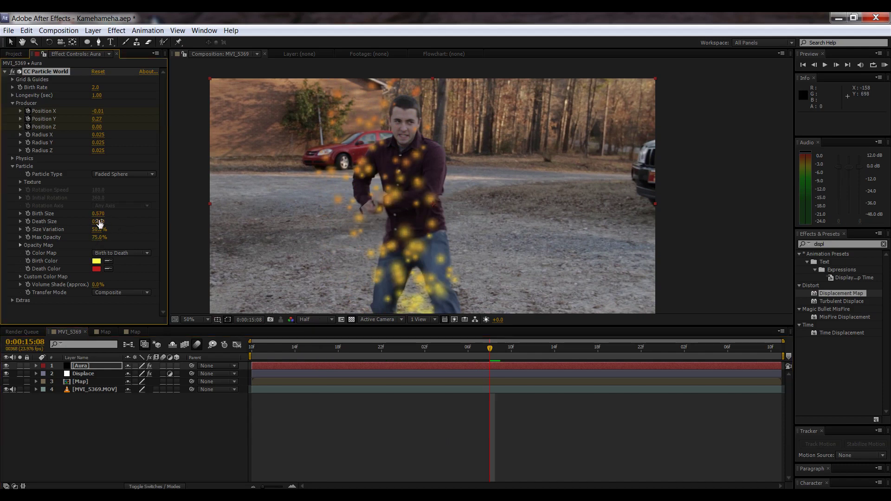
Step: Recolor the particles with a light sky-blue Birth Color and a dark blue Death Color (152A94)
click(96, 261)
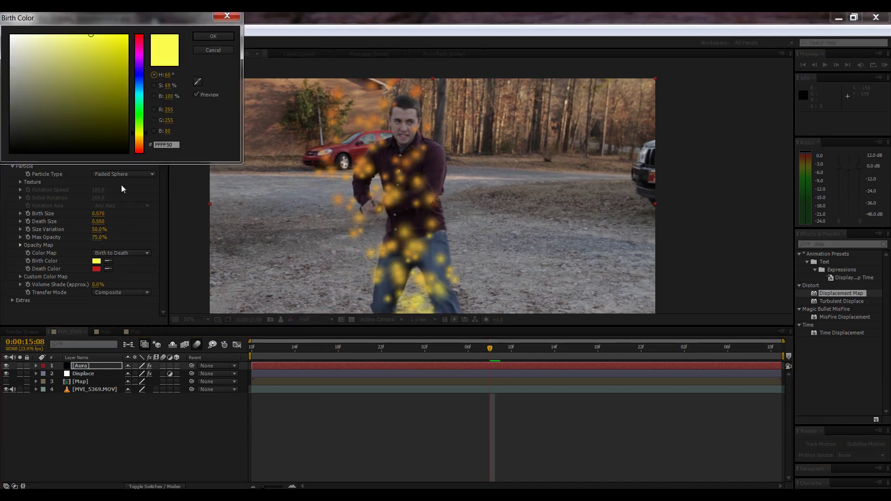
click(139, 76)
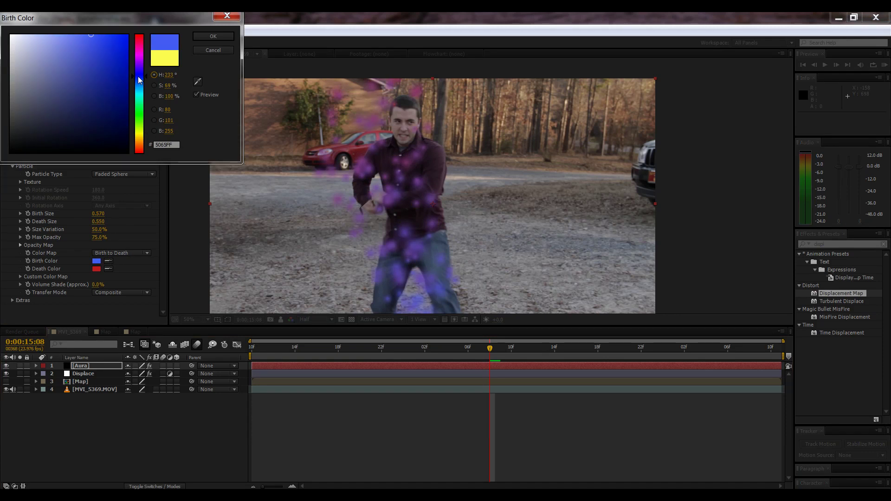
click(202, 36)
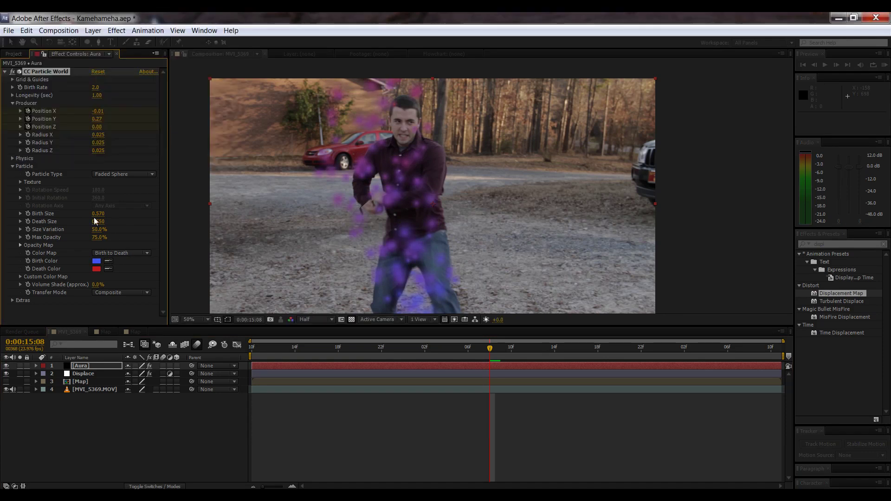
click(96, 269)
click(139, 76)
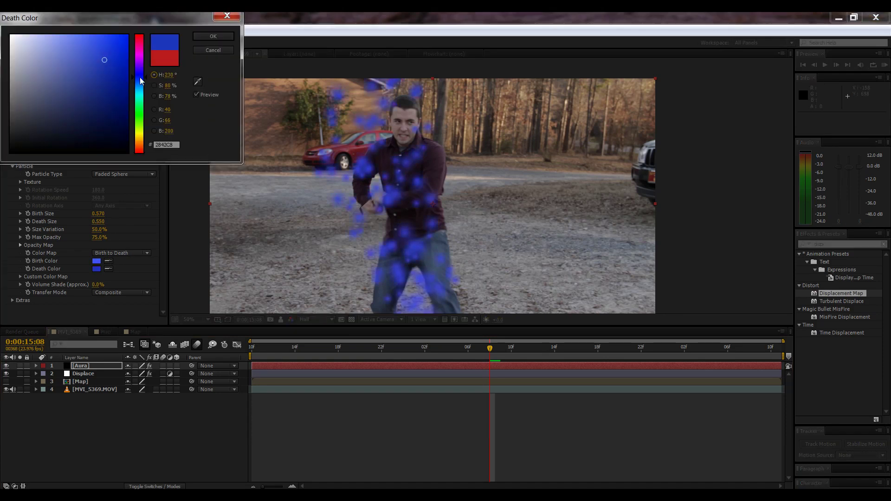
click(111, 84)
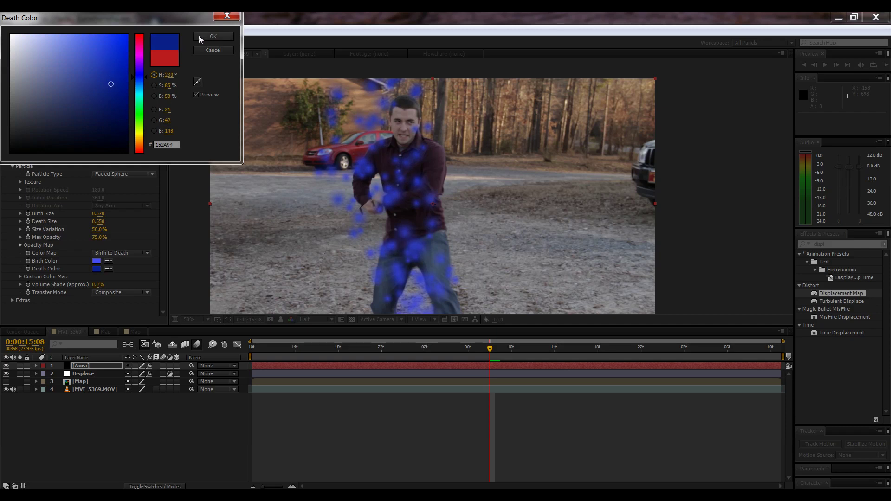
click(201, 37)
click(97, 261)
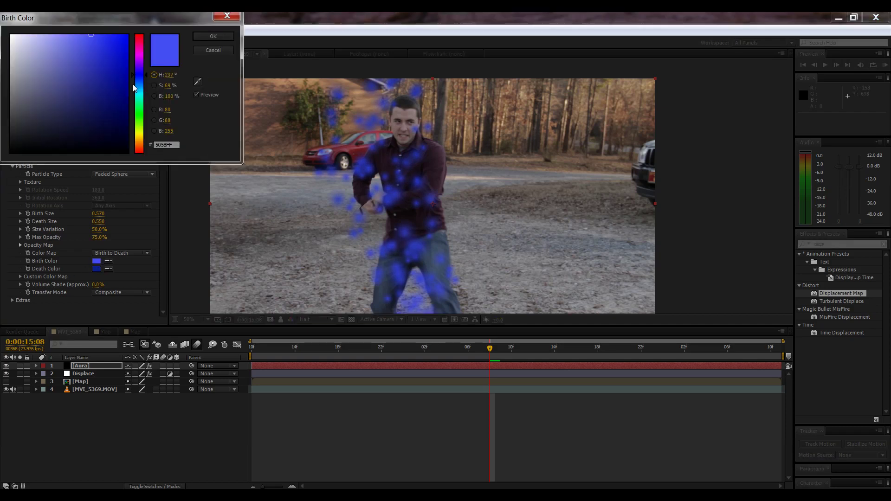
click(138, 89)
click(214, 38)
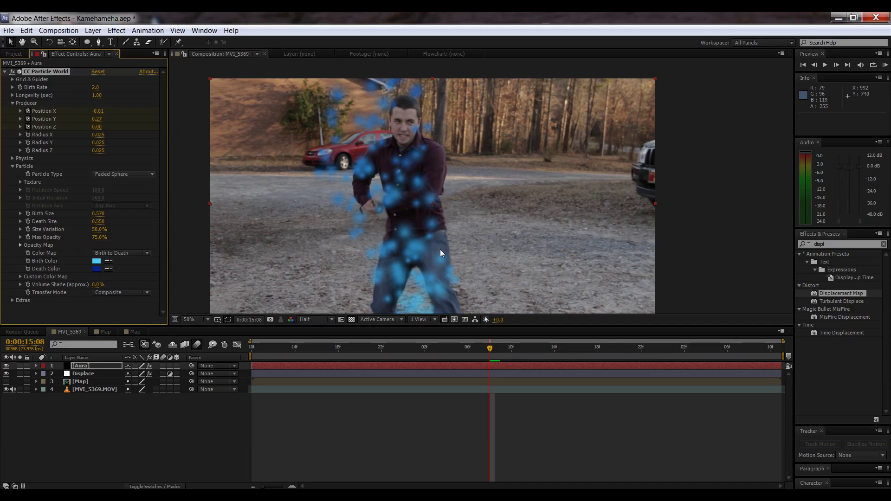
Step: At 0:00:15:05, widen the particle Producer to Radius X 0.115, Radius Y 0.105 and Radius Z 0.125
mouse_move(459, 351)
mouse_down()
mouse_move(331, 367)
mouse_move(458, 362)
mouse_up()
drag(405, 132, 401, 219)
click(402, 223)
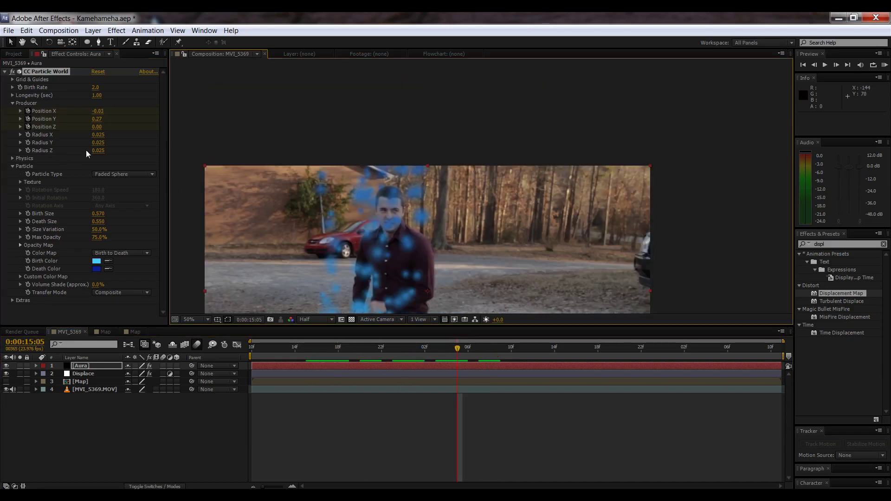
drag(95, 154, 117, 146)
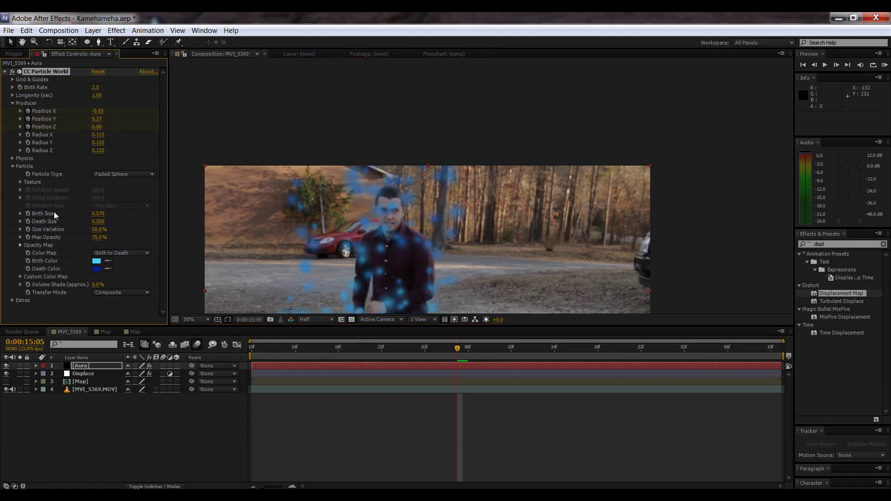
Step: Set the particle Physics to Resistance 6.9 and Velocity 0.45
click(25, 170)
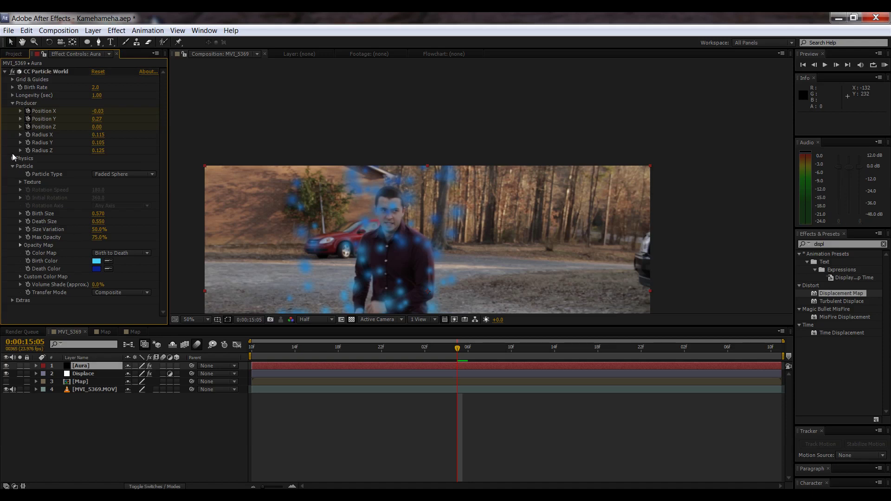
click(12, 158)
drag(95, 198, 136, 217)
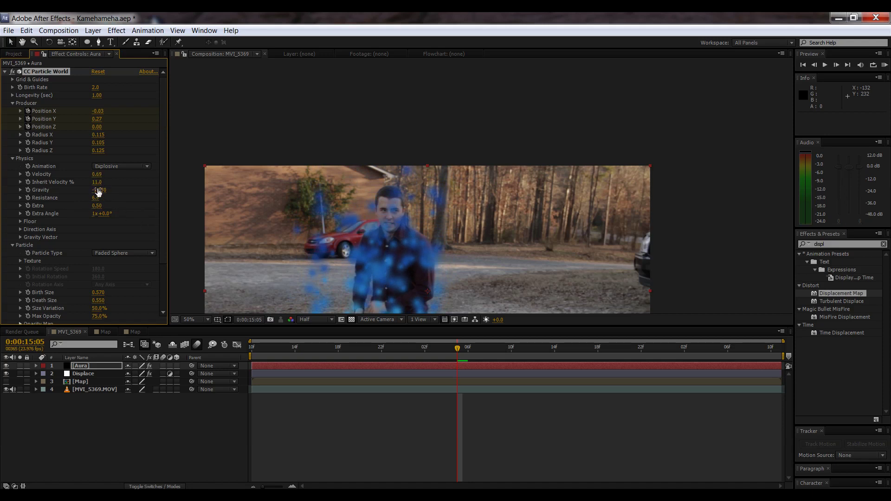
drag(96, 173, 90, 174)
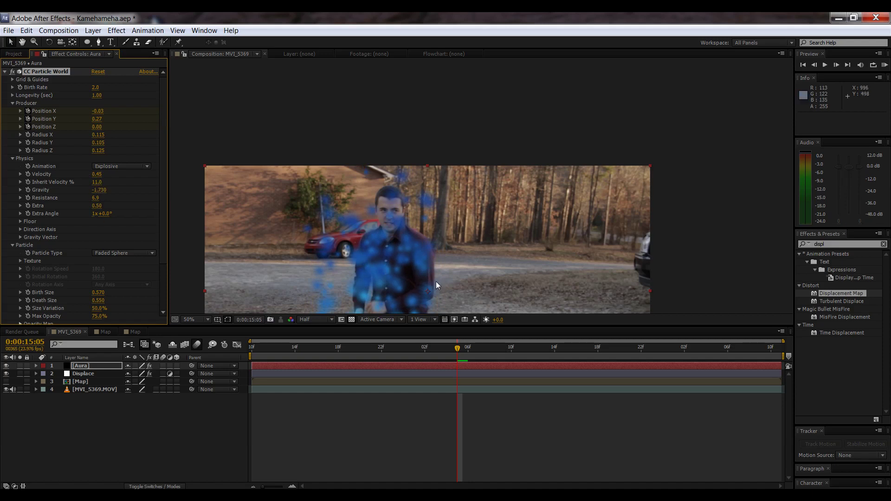
Step: Apply CC Vector Blur to the Aura layer and set its Amount to 37
scroll(437, 282, down, 2)
drag(437, 278, 431, 254)
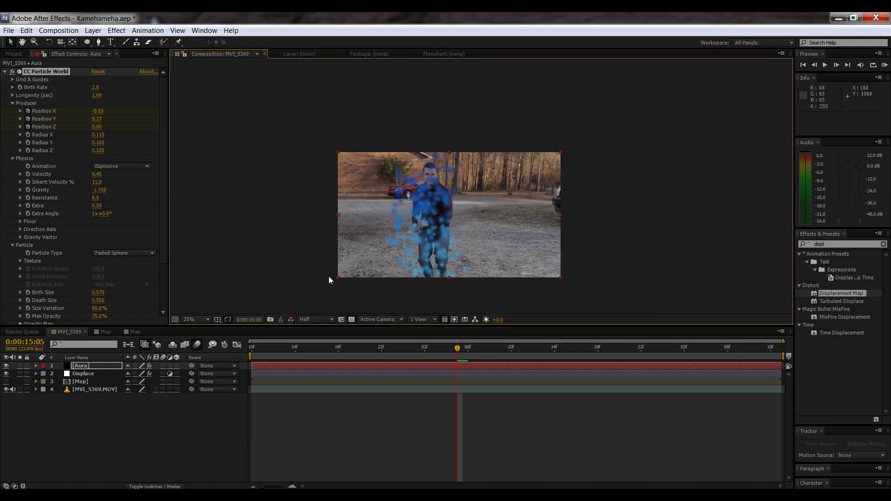
click(117, 31)
mouse_move(151, 103)
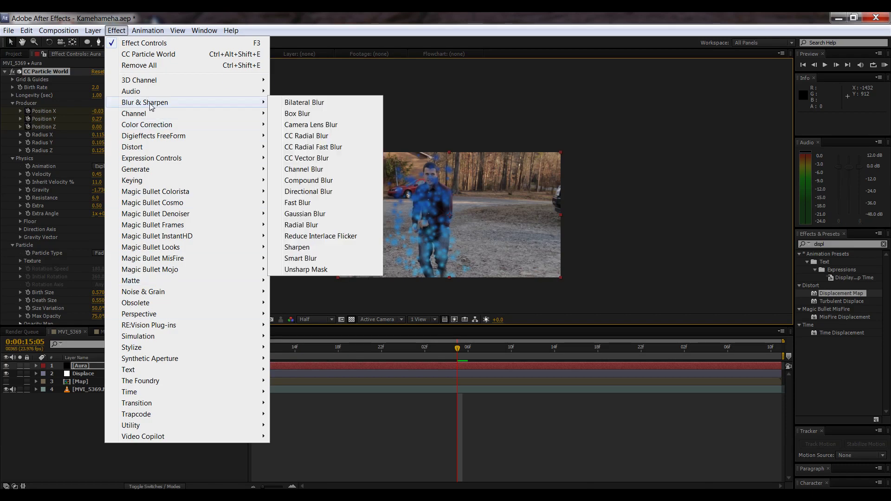
click(312, 158)
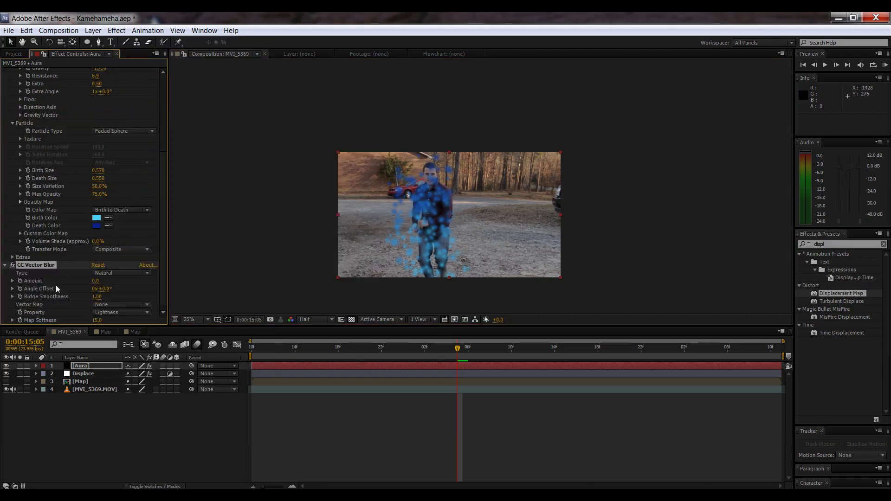
drag(101, 283, 130, 294)
scroll(395, 214, up, 2)
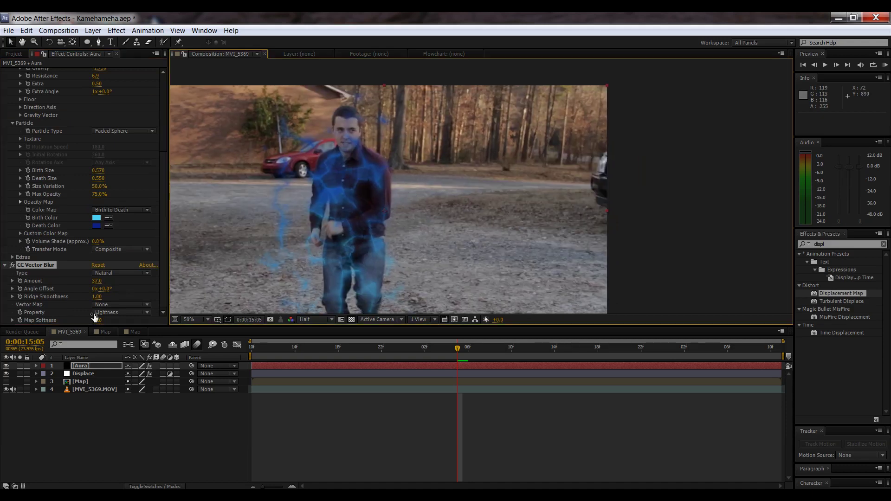
drag(349, 191, 386, 160)
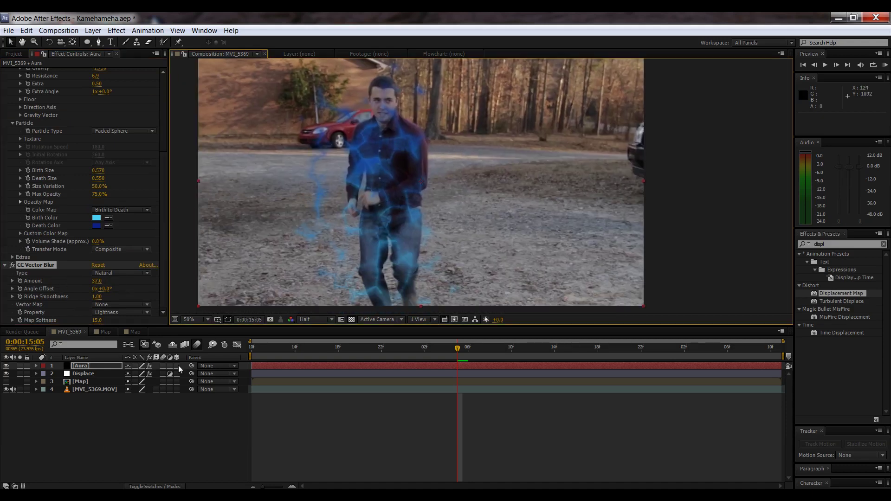
Step: Set the Aura layer's blending mode to Add
key(F4)
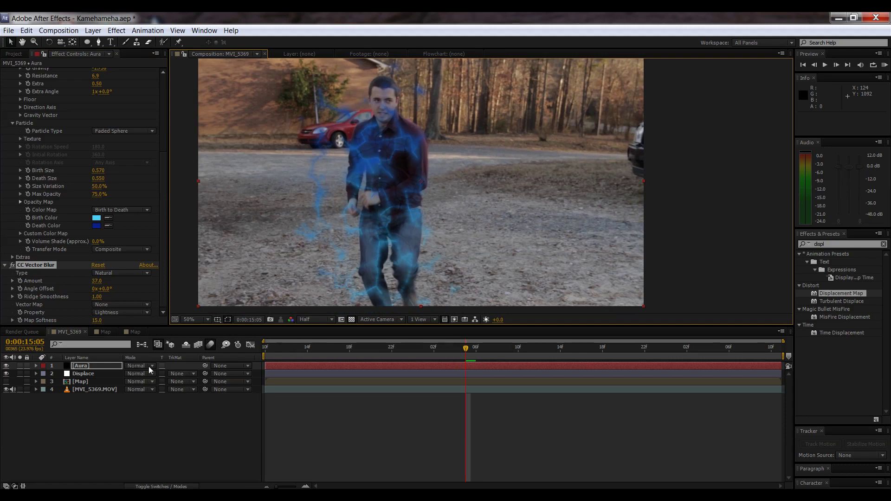
click(151, 367)
click(163, 181)
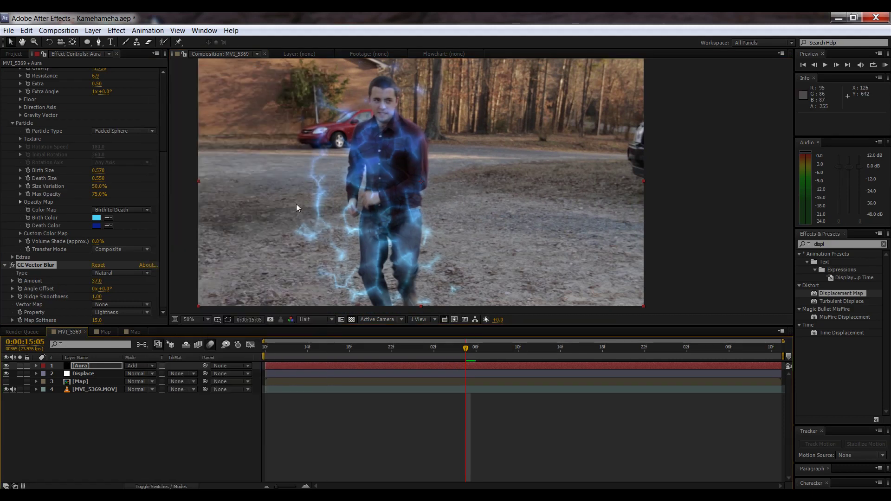
drag(312, 197, 344, 243)
scroll(36, 243, up, 1)
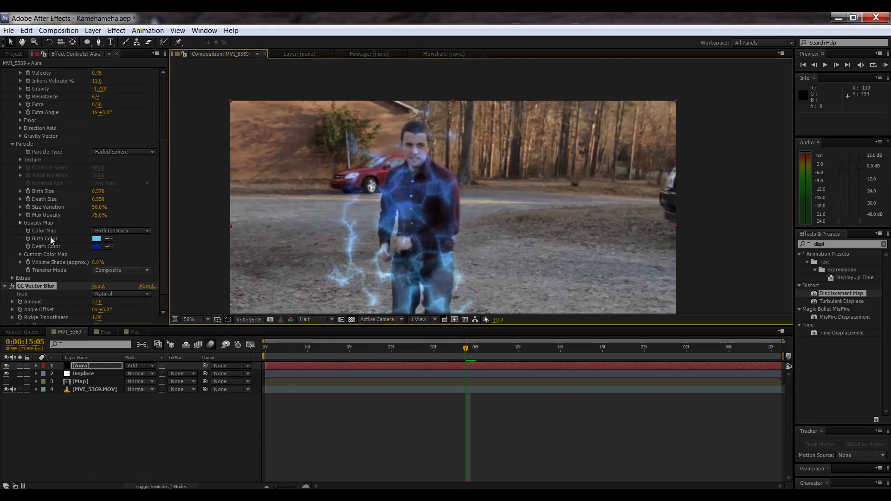
Step: Set the CC Particle World Transfer Mode to Add and play a RAM preview of the aura
click(123, 271)
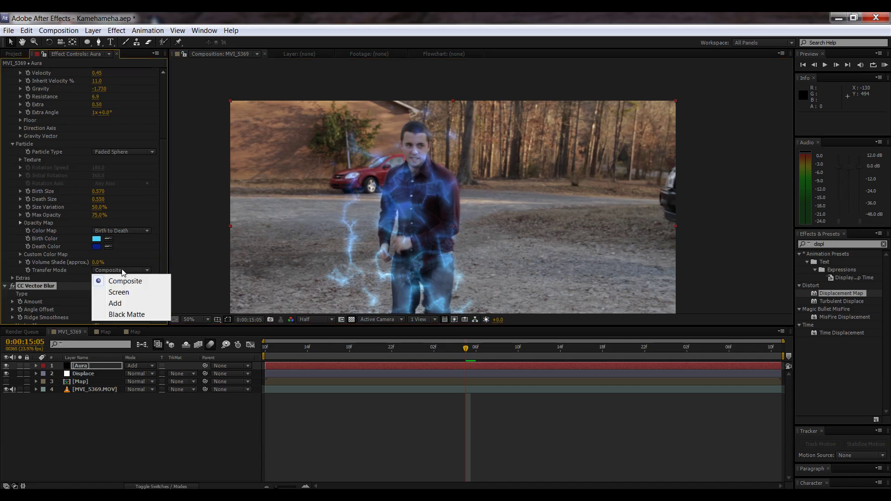
click(116, 302)
scroll(425, 206, down, 2)
drag(456, 195, 413, 185)
scroll(436, 197, up, 2)
key(KP_0)
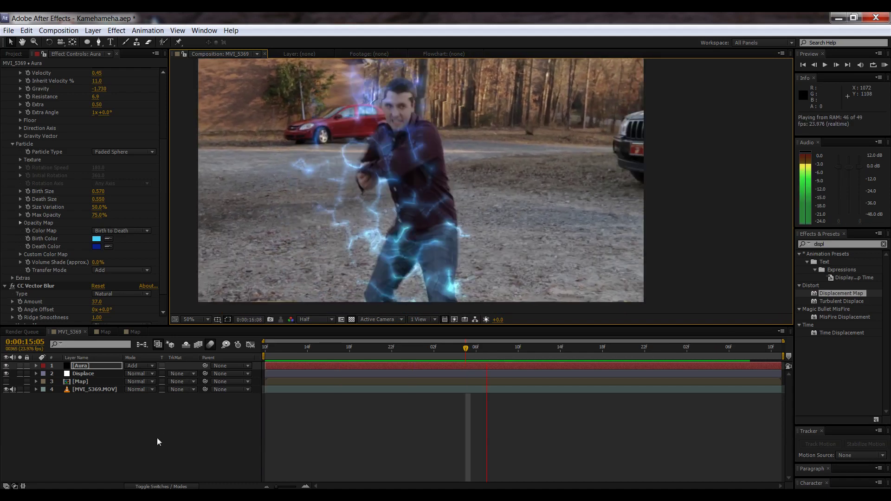
click(268, 401)
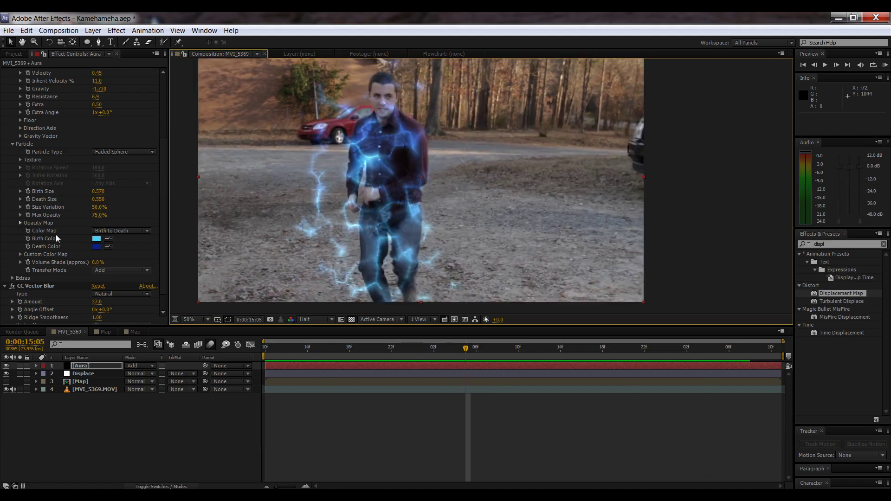
Step: Set the particle Physics to Resistance 4.9 and Velocity 0.50
scroll(54, 233, up, 3)
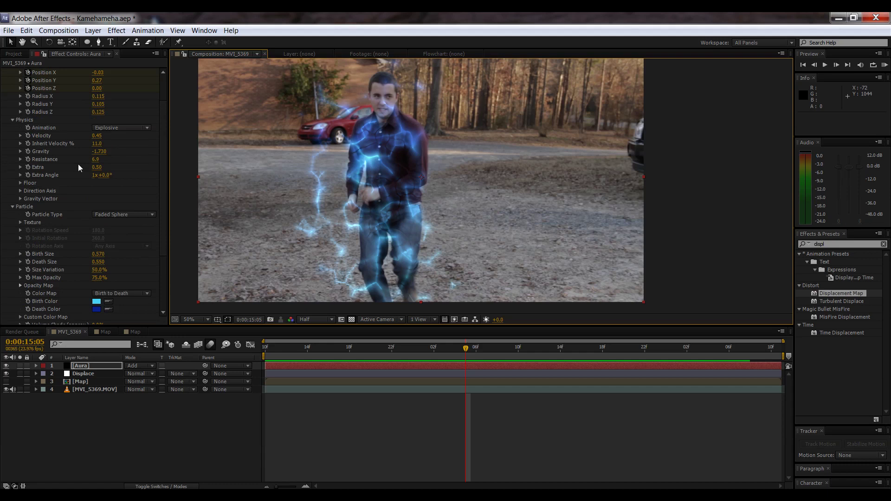
drag(96, 159, 88, 159)
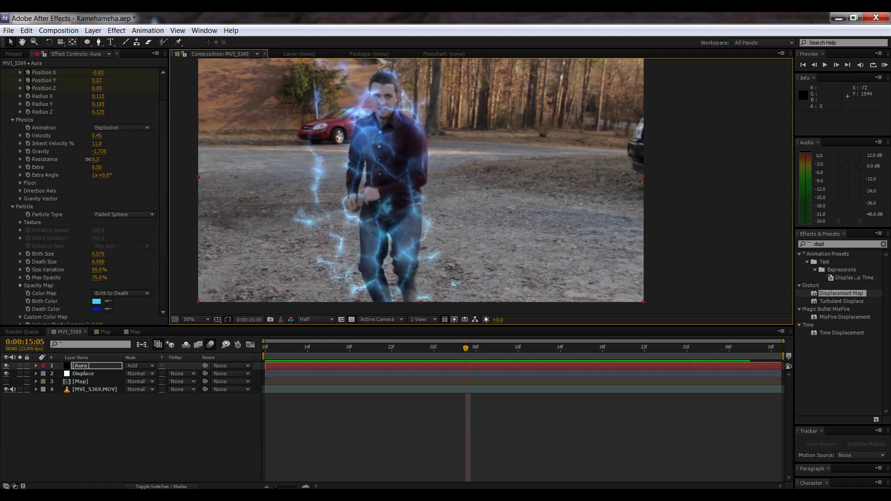
click(99, 135)
key(Return)
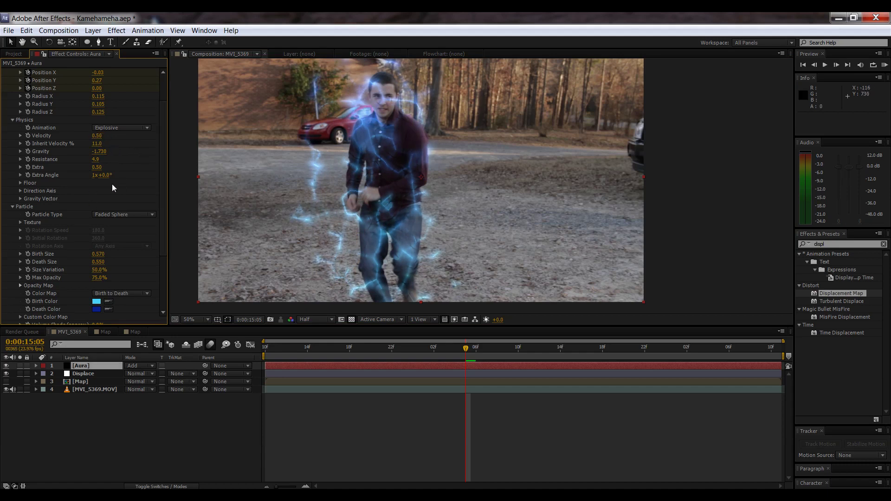
Step: Start keyframing the Producer's Radius X, Y and Z at 0:00:15:23, and set Radius X 1.075 and Radius Y 0.285 at 0:00:16:01
key(Page_Down)
drag(486, 361, 655, 354)
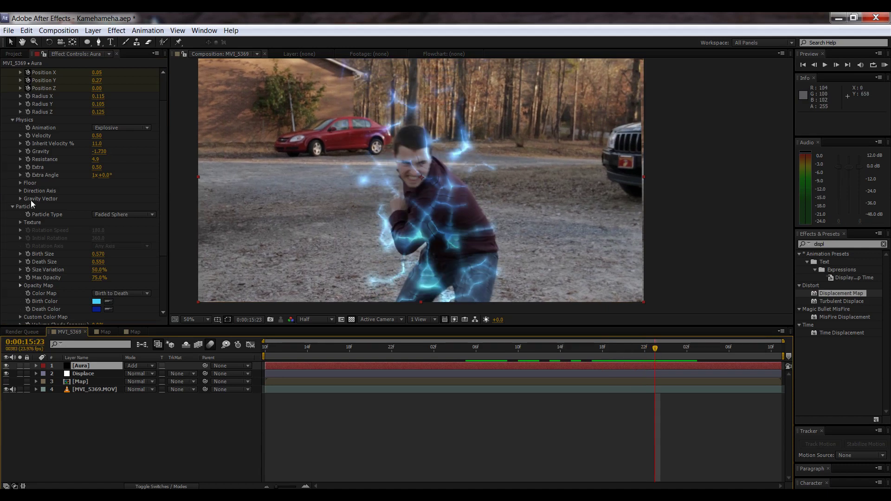
click(1, 126)
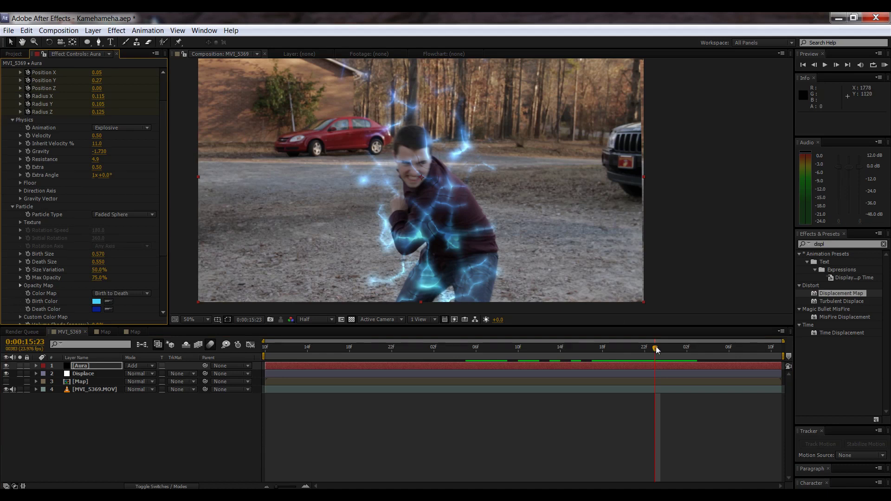
drag(658, 351, 676, 351)
drag(101, 105, 121, 101)
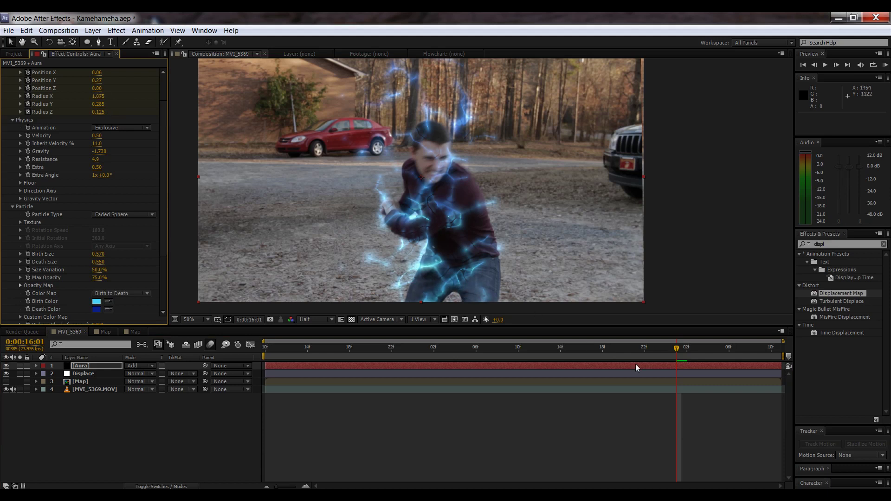
Step: Set the aura's Radius X keyframe at 0:00:16:01 to 0.735 and preview the frames after it
drag(690, 354, 709, 362)
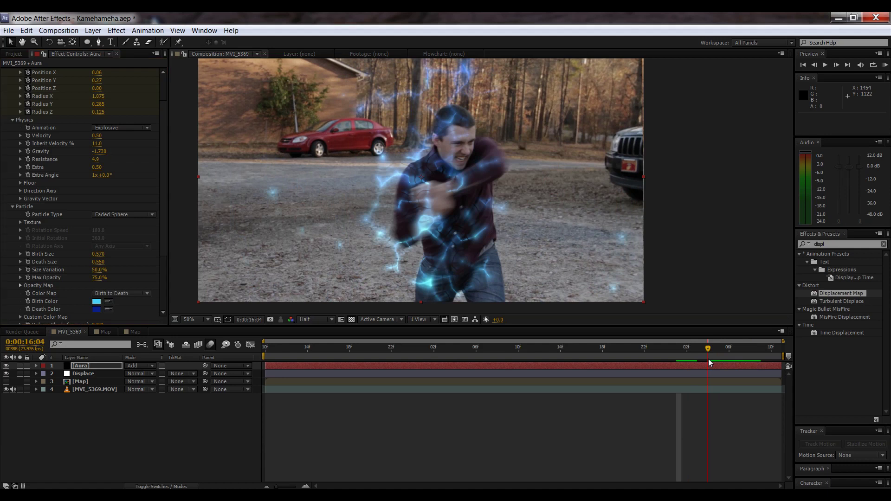
key(u)
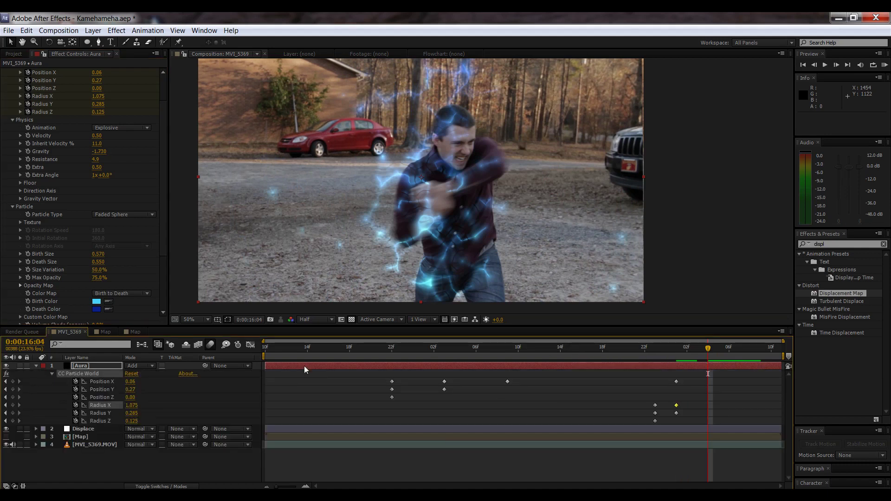
click(6, 390)
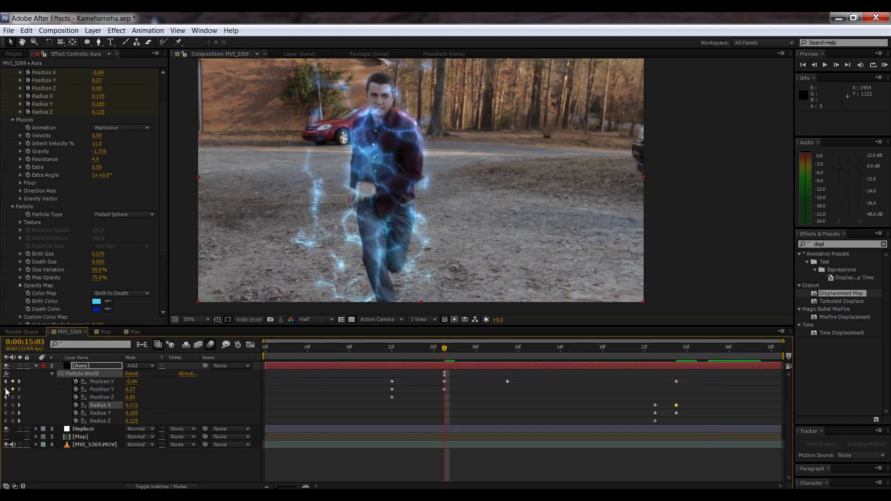
click(19, 406)
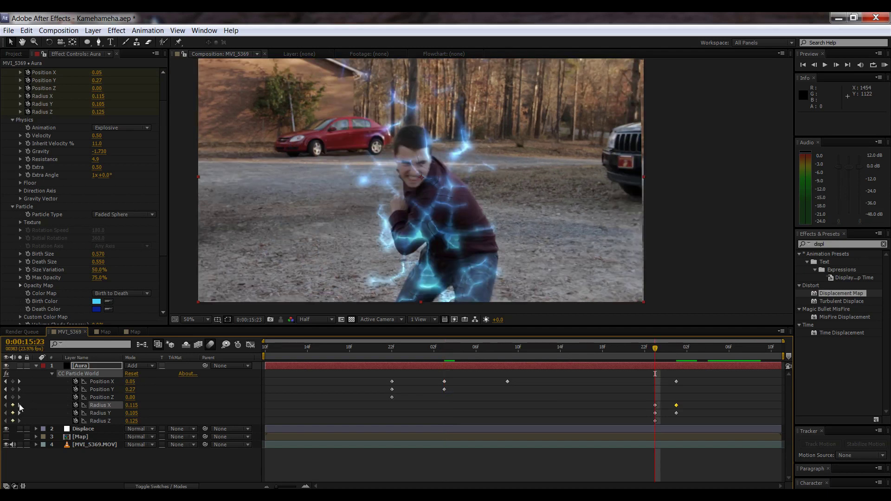
mouse_move(98, 96)
mouse_down()
mouse_move(107, 101)
mouse_move(85, 96)
mouse_up()
drag(678, 349, 747, 366)
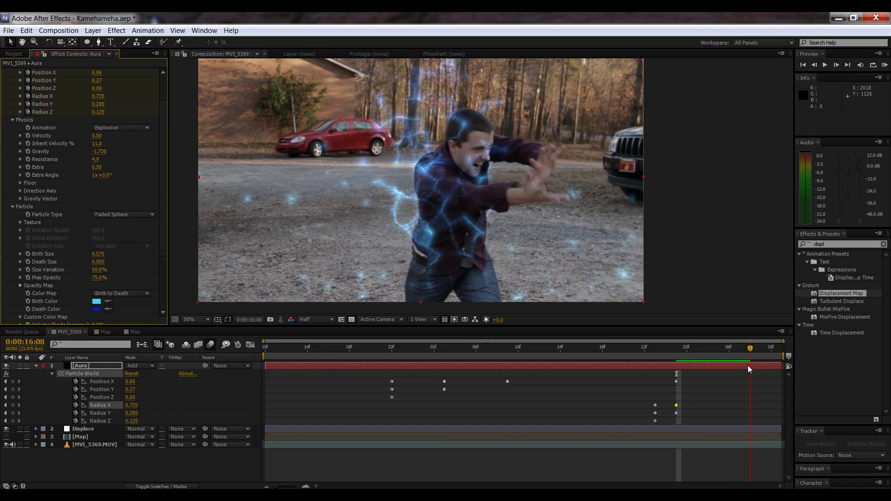
click(36, 366)
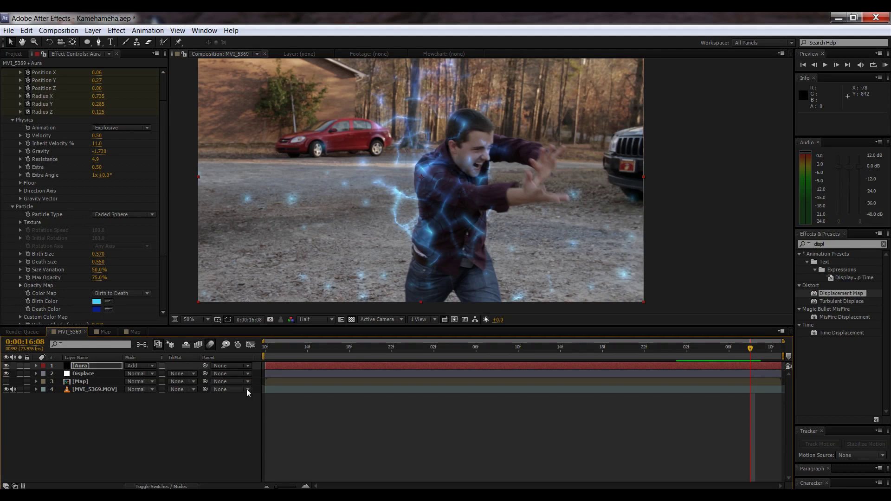
Step: Set the aura's CC Particle World Birth Rate to 1.5 at 0:00:14:19
drag(478, 358, 361, 366)
scroll(384, 230, up, 1)
scroll(344, 236, down, 1)
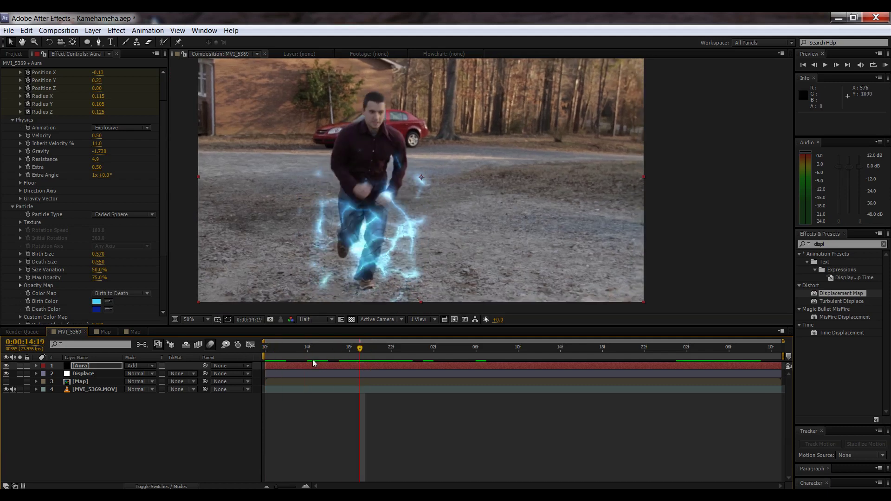
scroll(40, 148, up, 2)
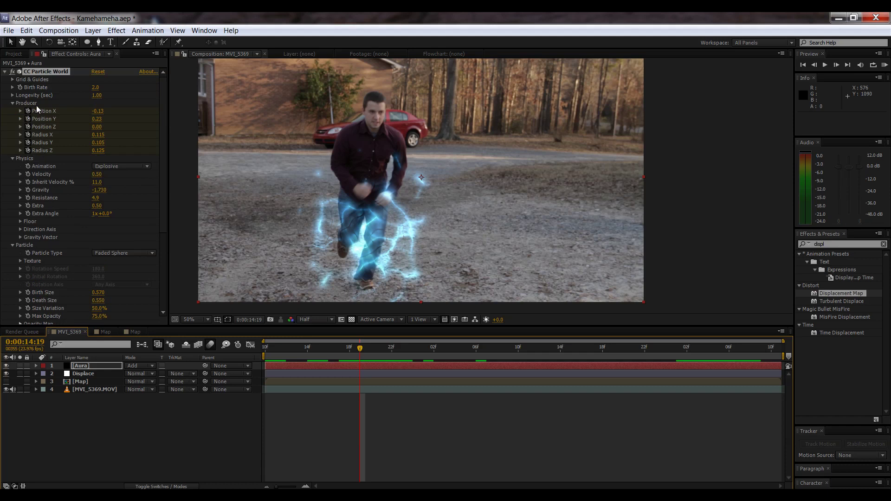
click(56, 103)
drag(95, 88, 75, 88)
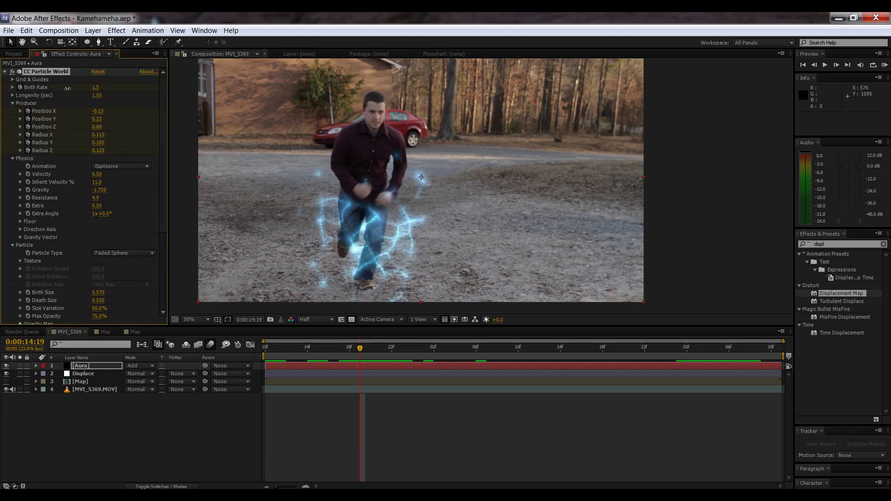
drag(361, 350, 391, 361)
click(95, 88)
key(Return)
Step: Hide the Aura layer and move to 0:00:15:08, with the actor's hands magnified at 100%
drag(395, 352, 623, 398)
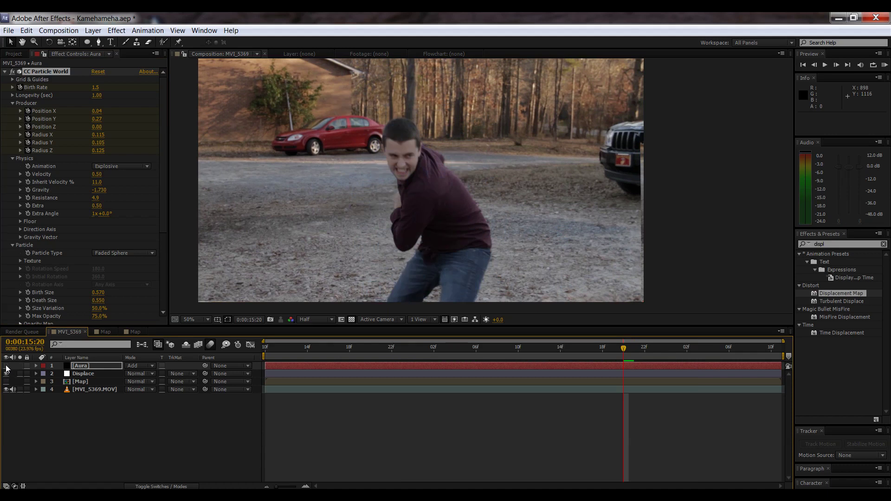
click(6, 366)
scroll(408, 191, up, 1)
drag(355, 212, 413, 202)
drag(407, 158, 409, 217)
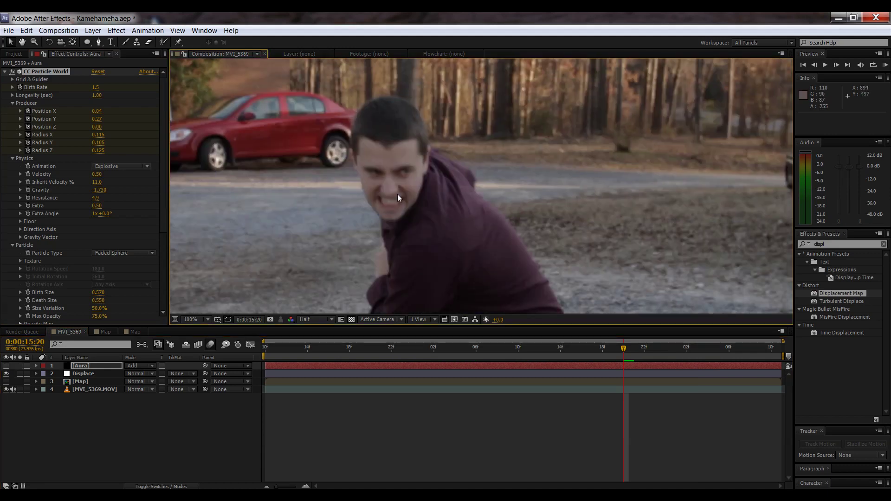
scroll(393, 197, up, 1)
drag(331, 181, 447, 219)
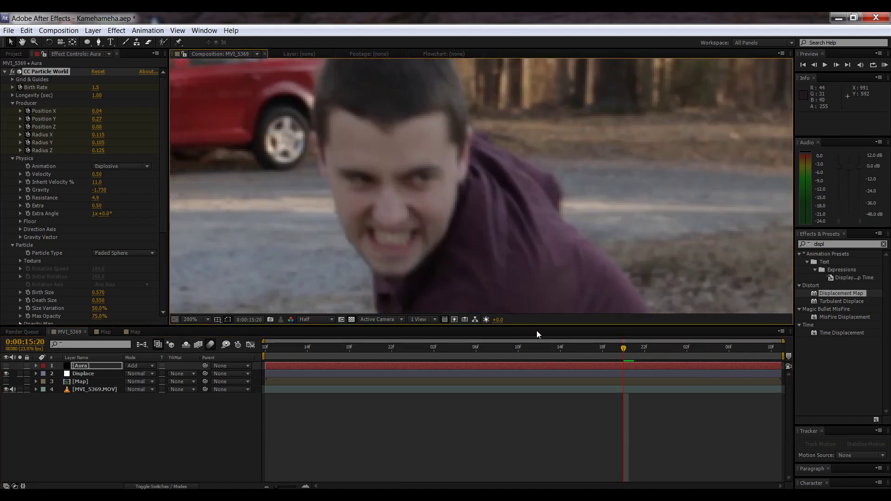
drag(576, 356, 496, 357)
scroll(311, 203, down, 1)
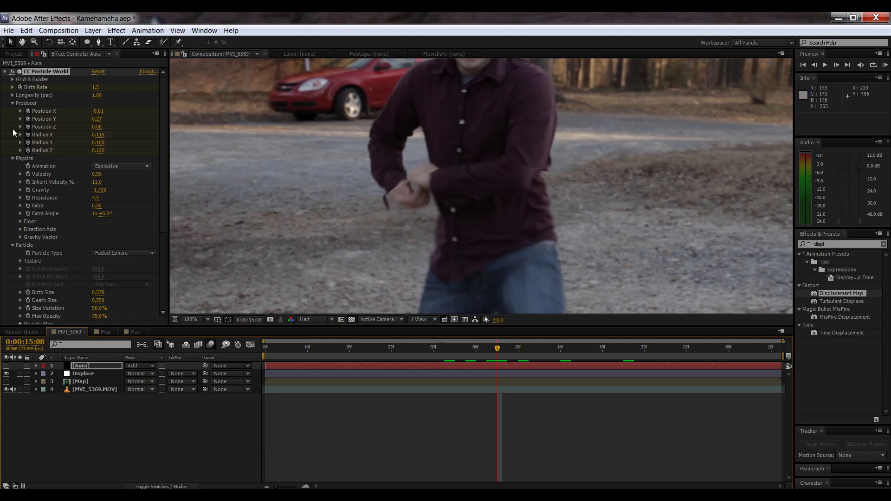
Step: Duplicate the Aura layer and rename the copy HandParticles
click(7, 76)
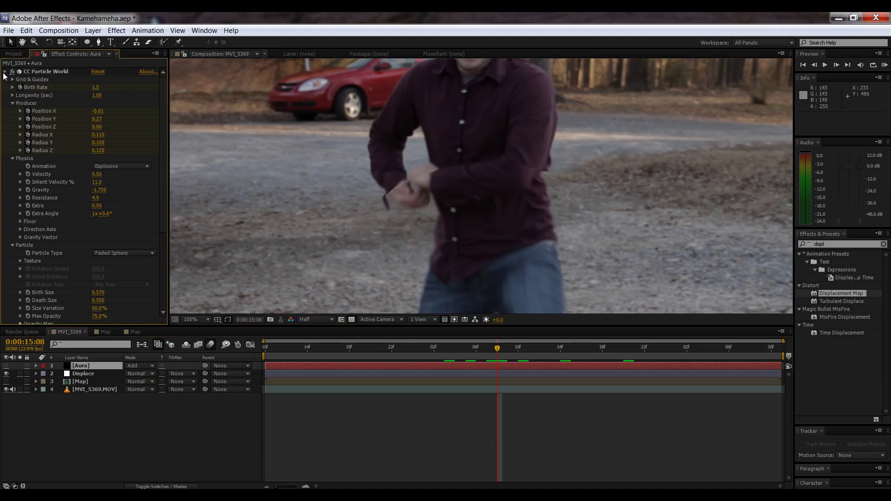
click(6, 80)
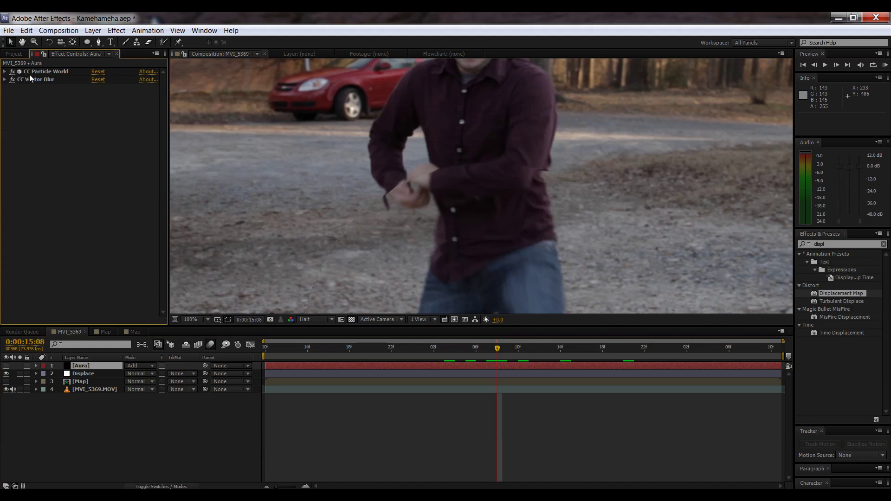
click(87, 367)
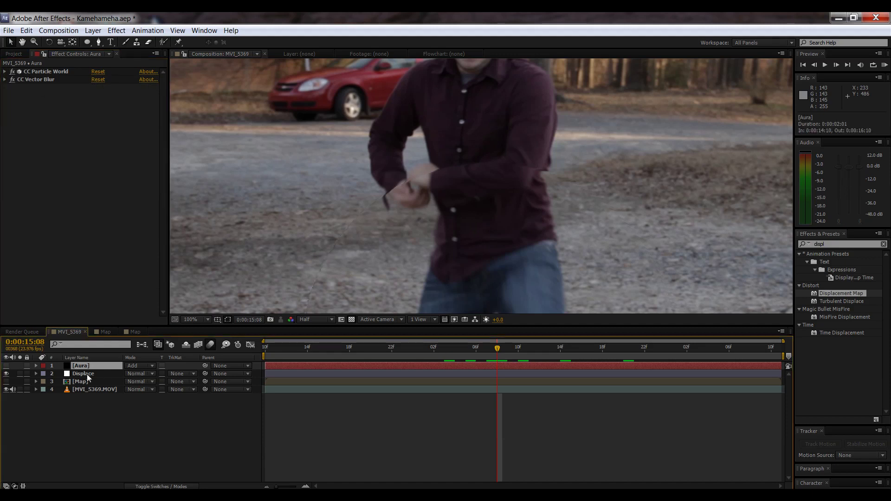
key(ctrl+d)
key(Return)
text(HandPart)
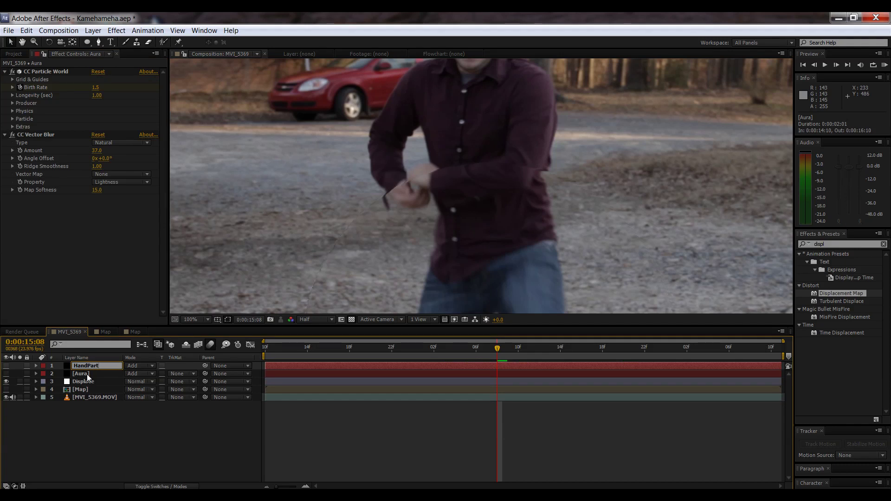
key(Return)
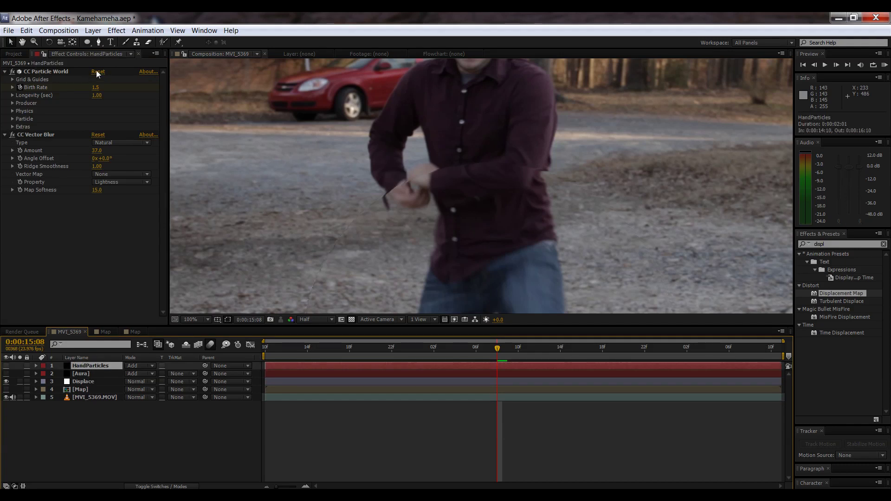
Step: Reset CC Particle World on the HandParticles layer and disable its CC Vector Blur
click(98, 72)
click(16, 135)
click(12, 135)
Step: Turn off the Position, Radius, Motion Path, Grid, Horizon and Axis Box guides of the HandParticles particle effect
click(13, 80)
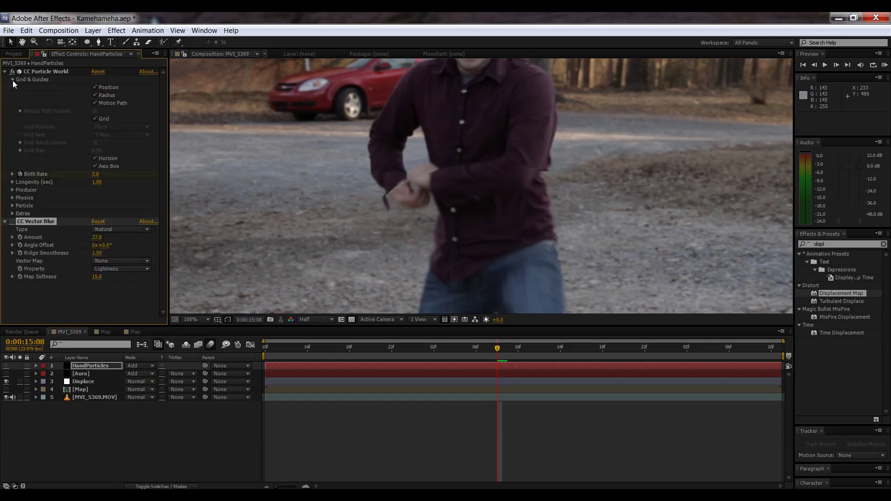
click(95, 87)
click(95, 95)
click(95, 103)
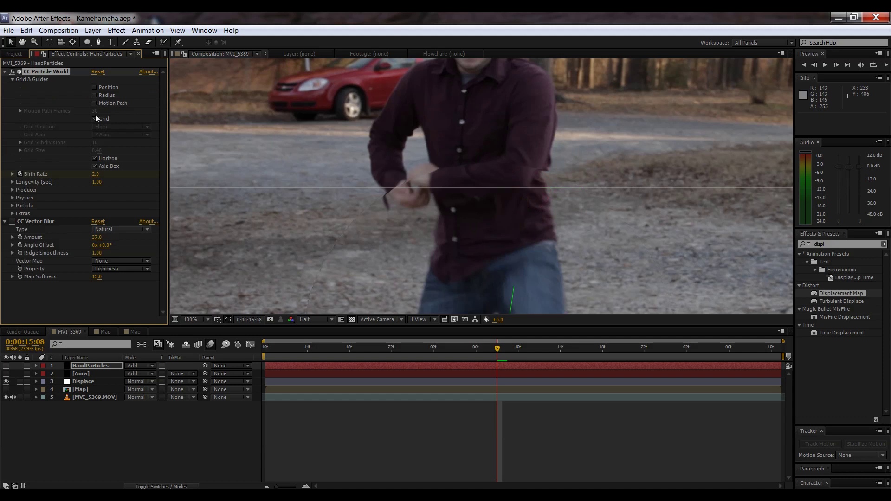
click(94, 119)
click(95, 158)
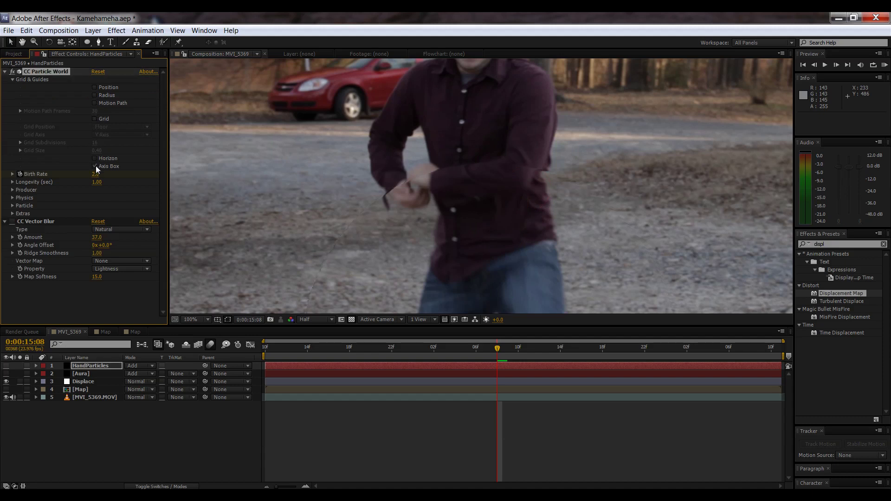
click(5, 72)
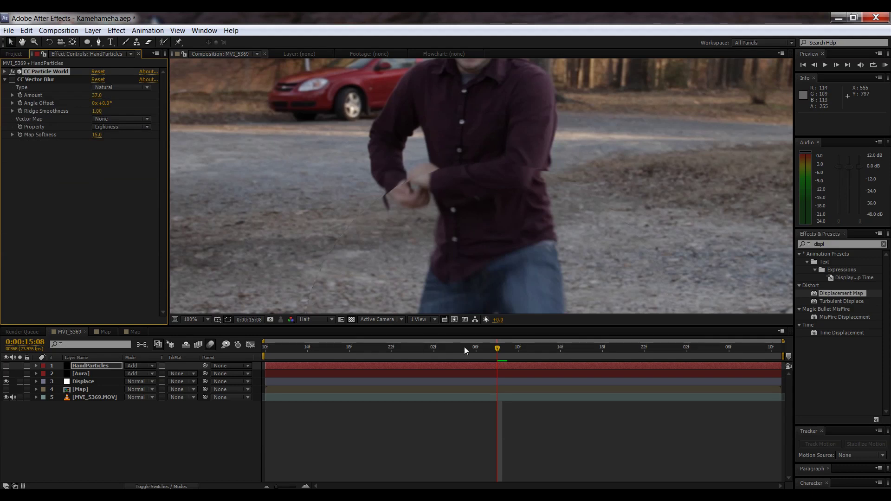
Step: Delete all of the HandParticles layer's Birth Rate, Position and Radius keyframes
key(u)
drag(352, 372, 730, 434)
key(Delete)
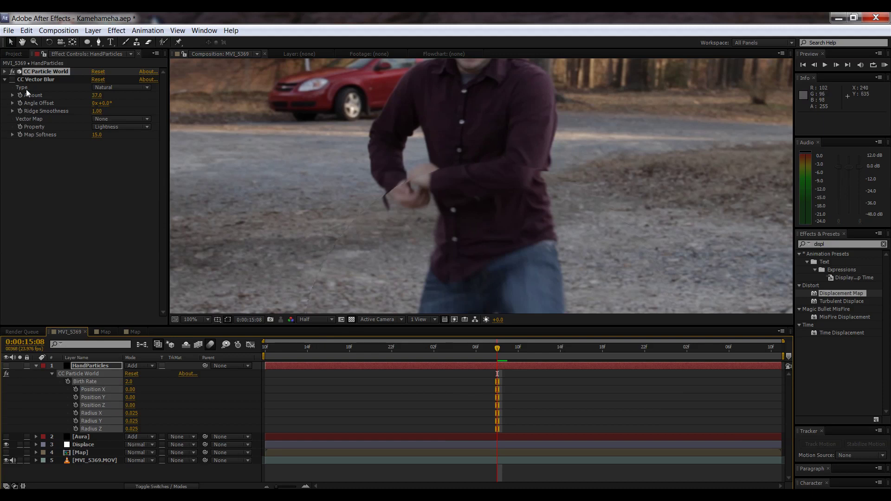
click(5, 79)
click(4, 71)
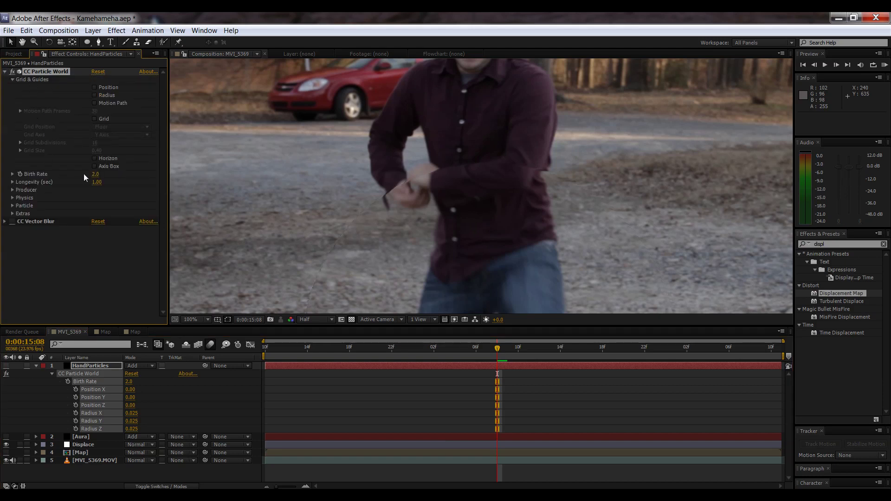
click(20, 174)
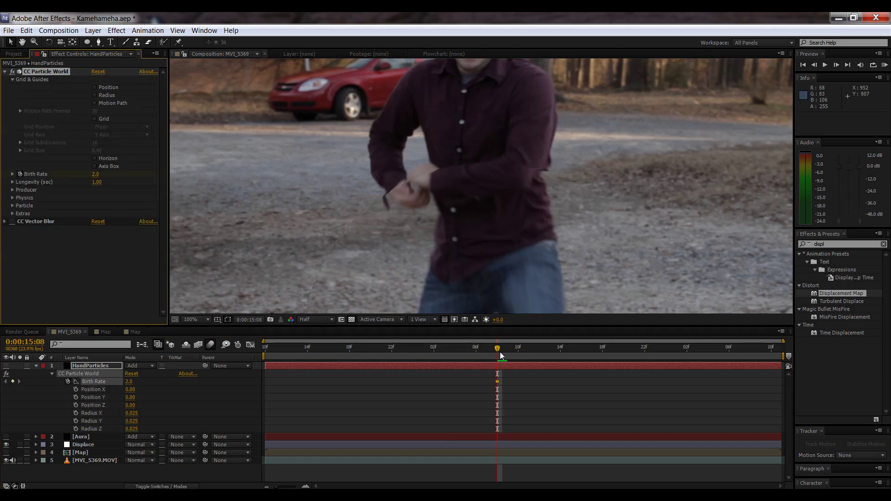
mouse_move(498, 350)
mouse_down()
mouse_move(507, 349)
mouse_move(500, 350)
mouse_up()
click(497, 381)
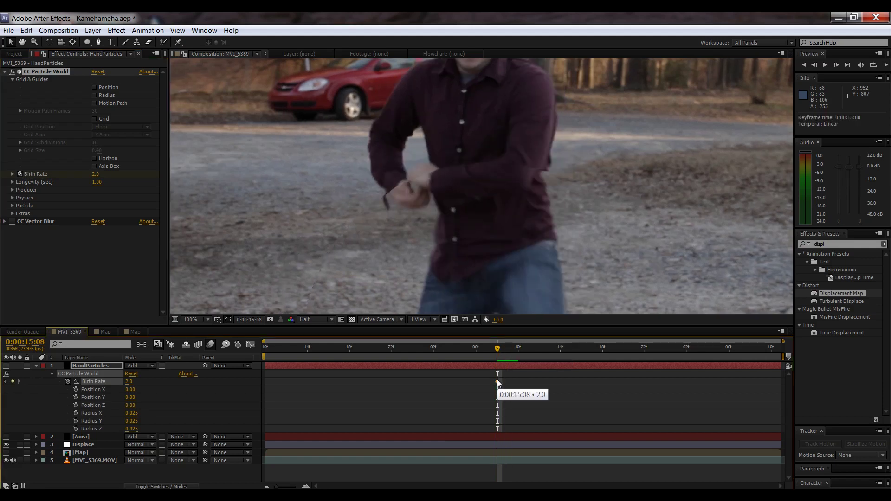
key(Page_Up)
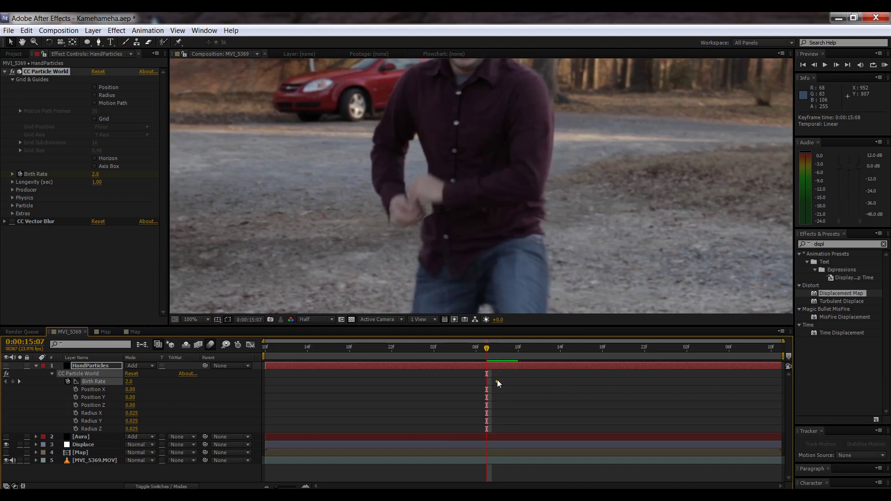
click(20, 174)
Step: Keyframe the HandParticles Birth Rate at 0 on 0:00:15:07 and 0.5 on 0:00:15:08
click(20, 174)
drag(95, 175, 58, 173)
key(Page_Down)
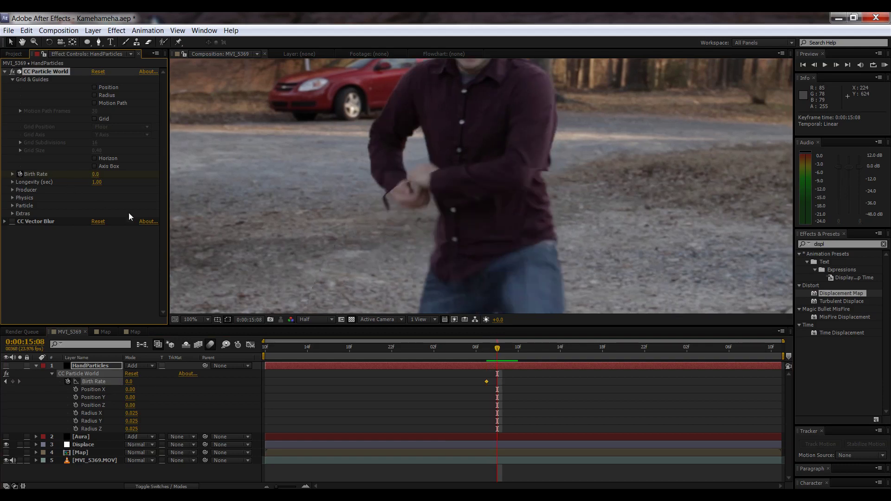
click(95, 175)
text(.5)
click(94, 263)
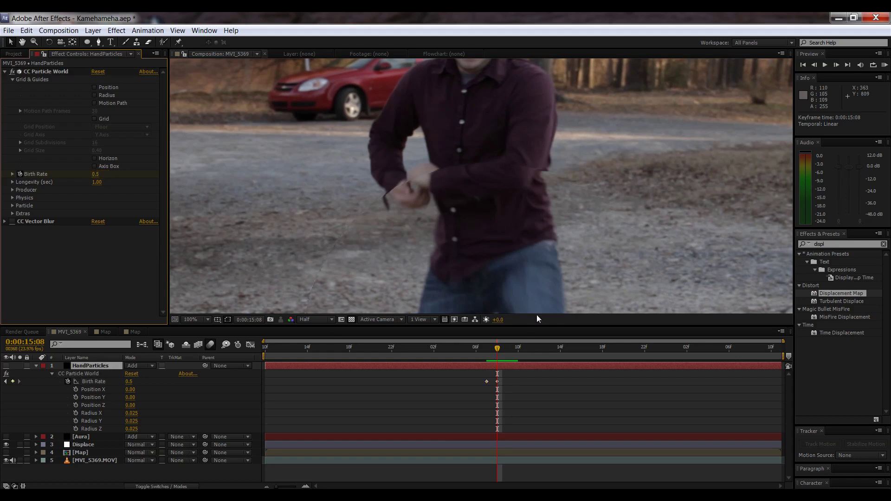
Step: Show the HandParticles layer and add a Birth Rate keyframe holding 0.5 at 0:00:16:00
drag(498, 353, 664, 363)
click(6, 366)
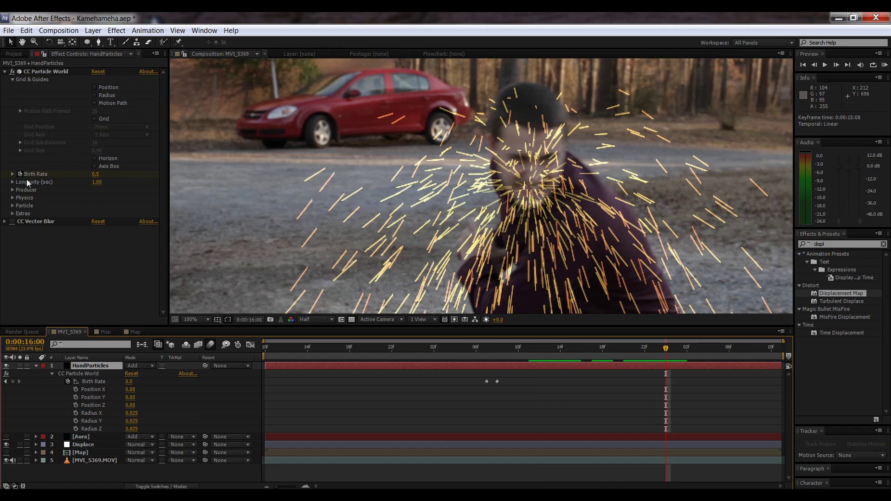
key(u)
key(u)
key(u)
click(12, 389)
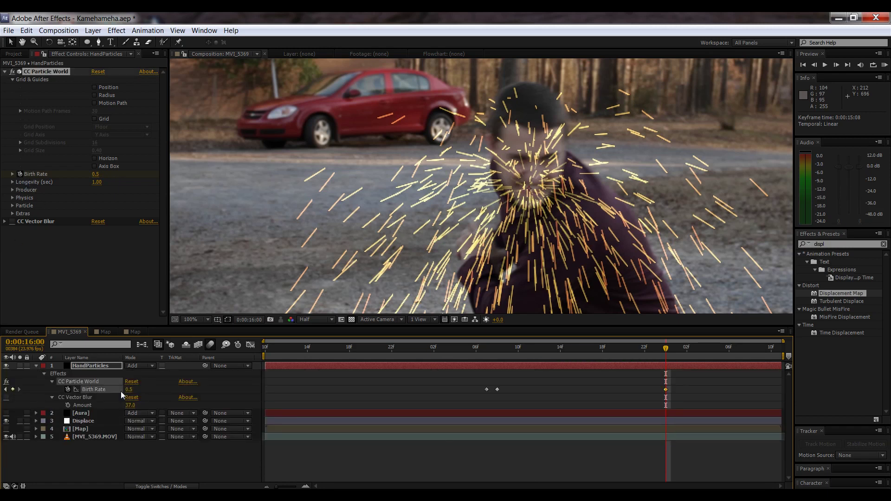
Step: Keyframe the HandParticles Birth Rate at 2 on 0:00:16:01 and at 0 on 0:00:16:02
click(672, 352)
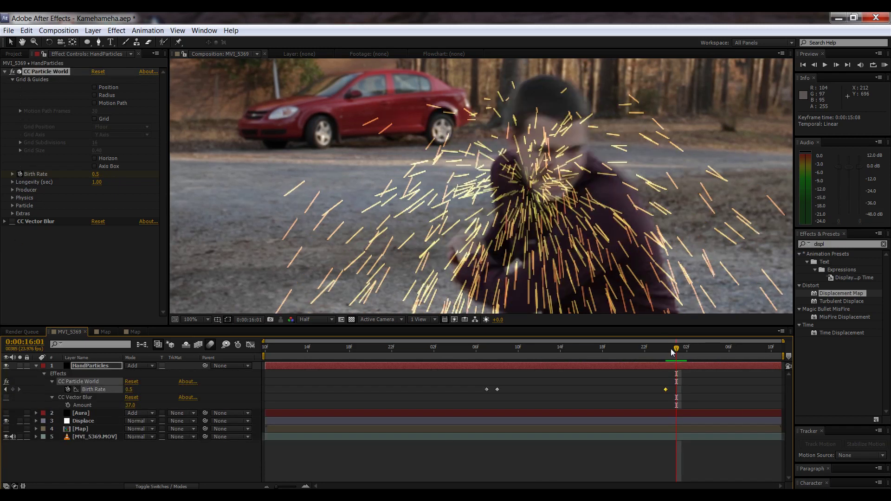
click(97, 174)
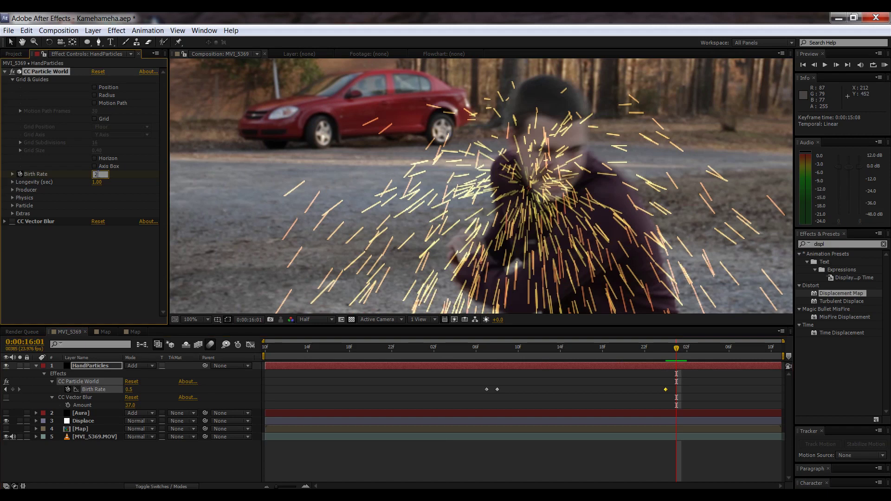
click(96, 266)
key(Page_Down)
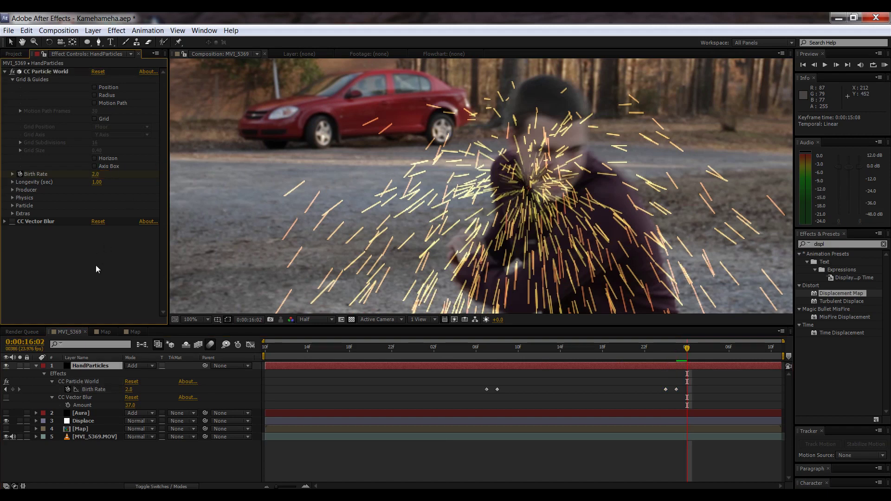
click(95, 174)
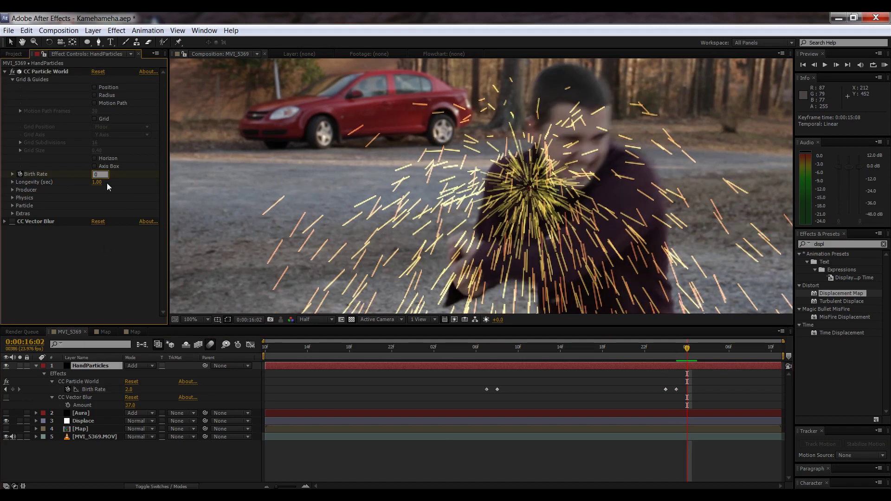
click(79, 225)
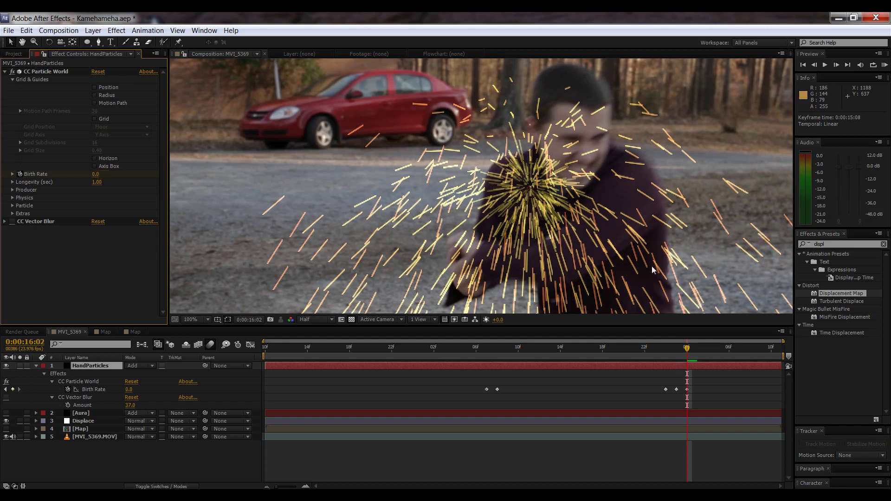
Step: Start keyframing the particle producer's Position X, Y and Z at 0:00:15:07
drag(689, 352, 497, 382)
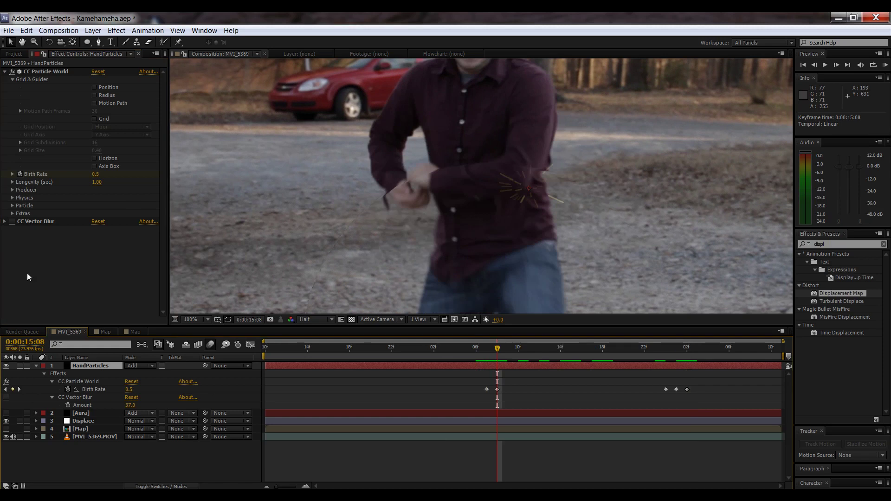
click(12, 190)
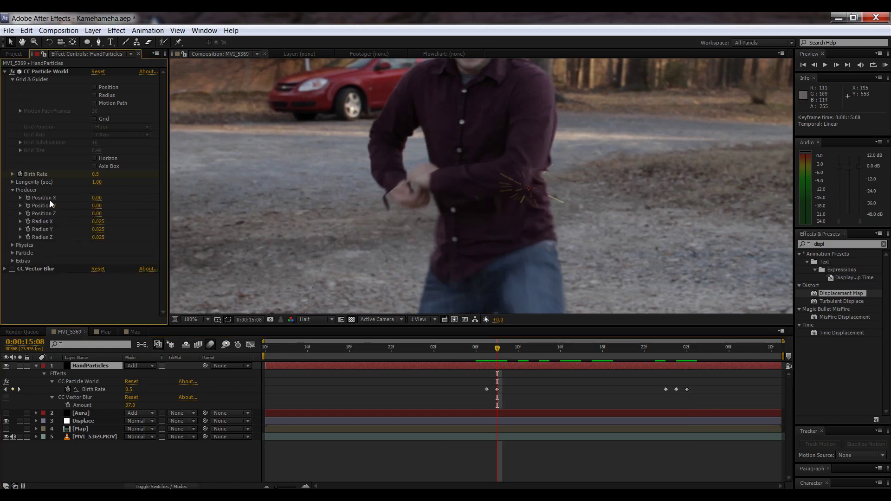
key(Page_Up)
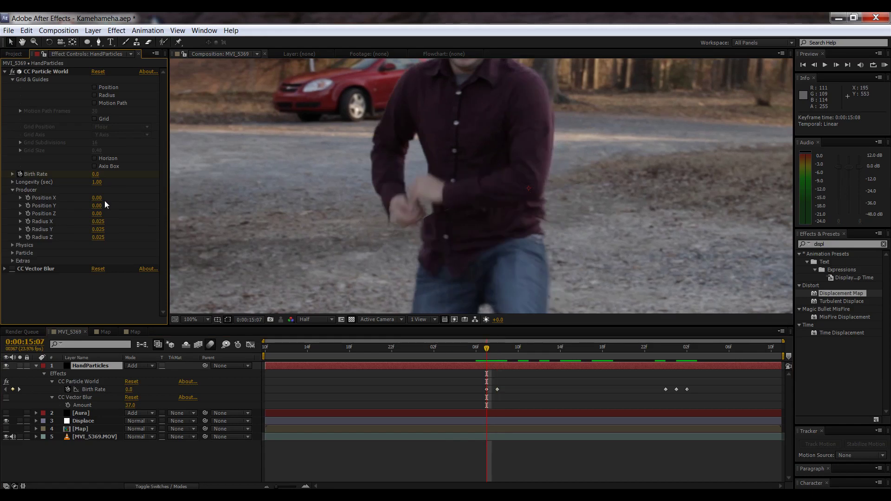
click(26, 198)
click(28, 207)
click(29, 214)
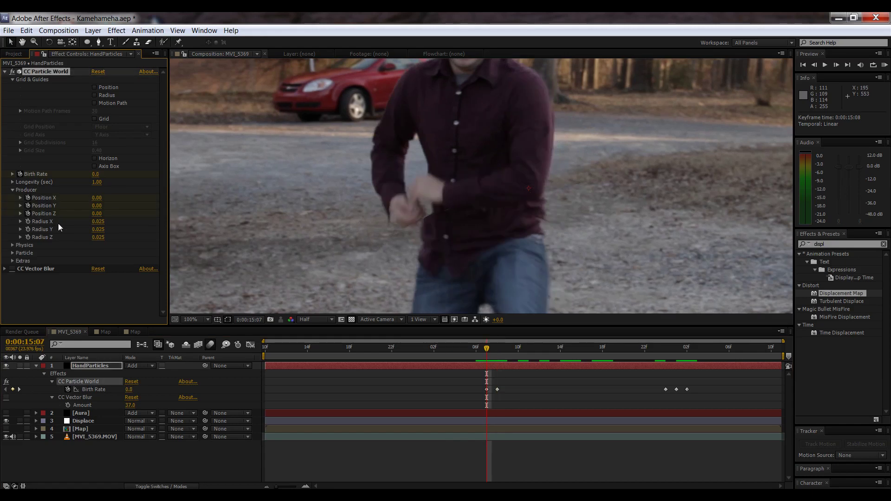
key(Page_Down)
mouse_move(98, 200)
mouse_down()
mouse_move(81, 199)
mouse_move(90, 202)
mouse_up()
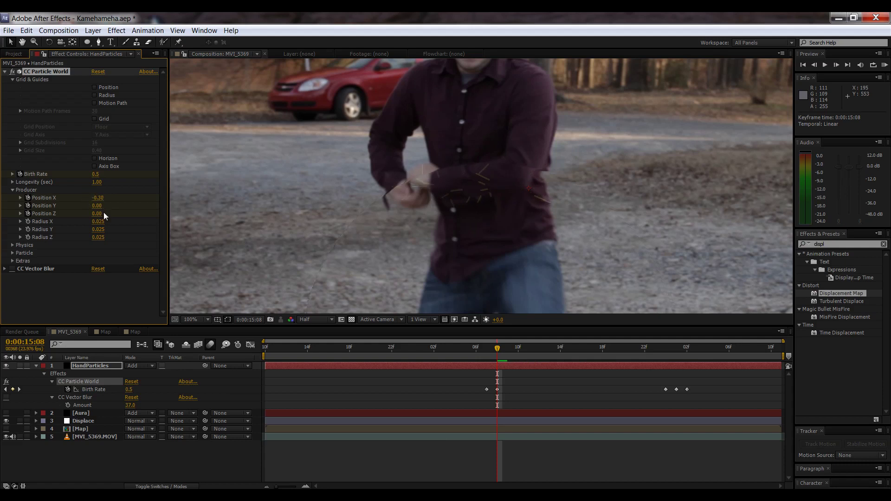
key(Page_Up)
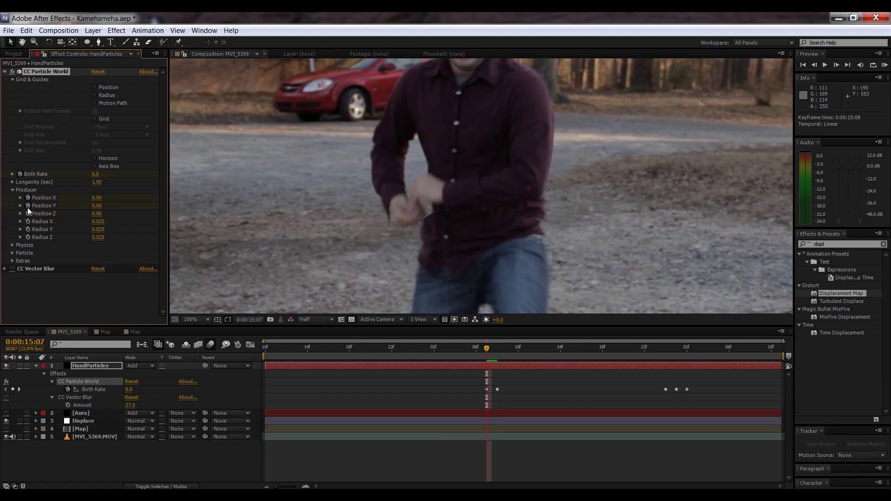
key(Page_Down)
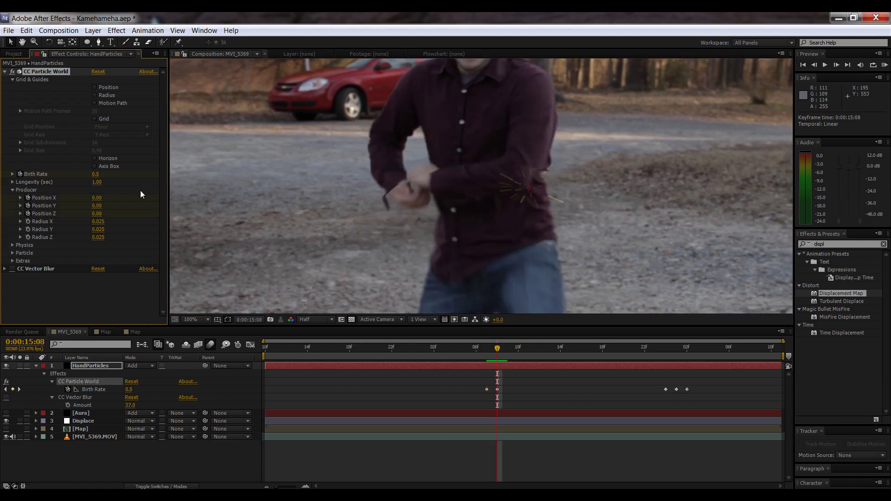
key(Page_Down)
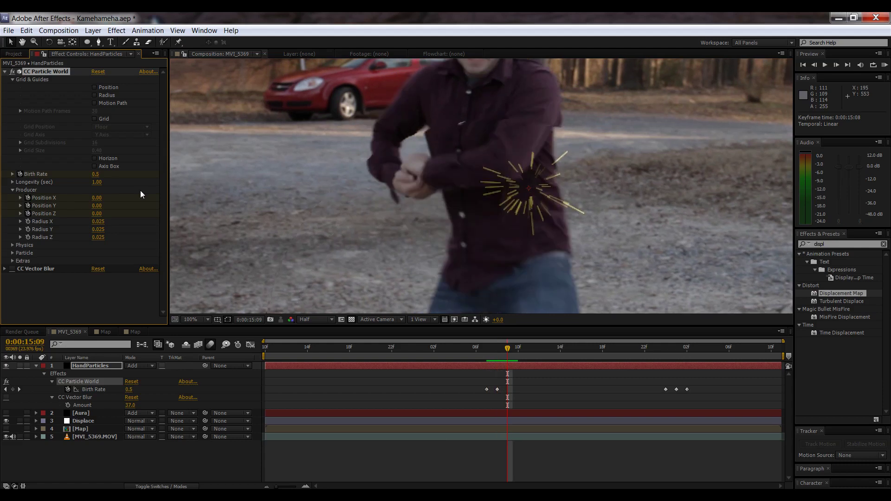
key(Page_Up)
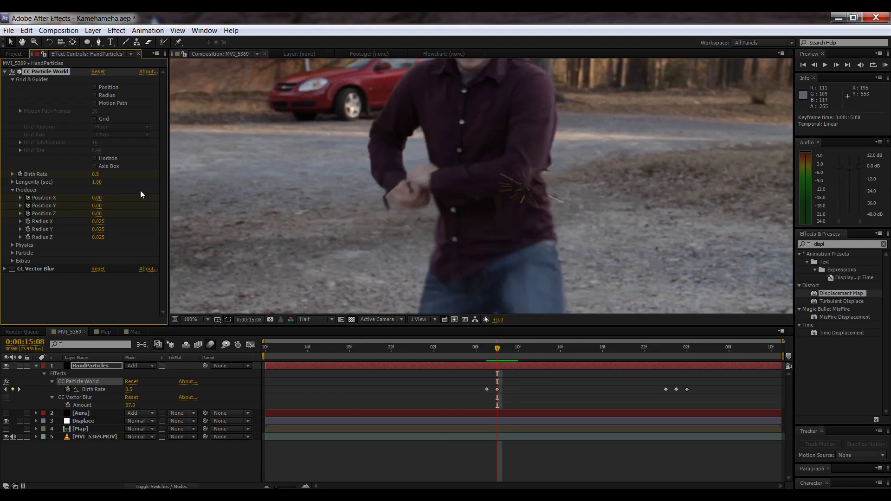
Step: At 0:00:15:07, temporarily raise Birth Rate to 0.2 and move the producer onto the hands with Position X -0.11
key(Page_Up)
drag(96, 178, 100, 178)
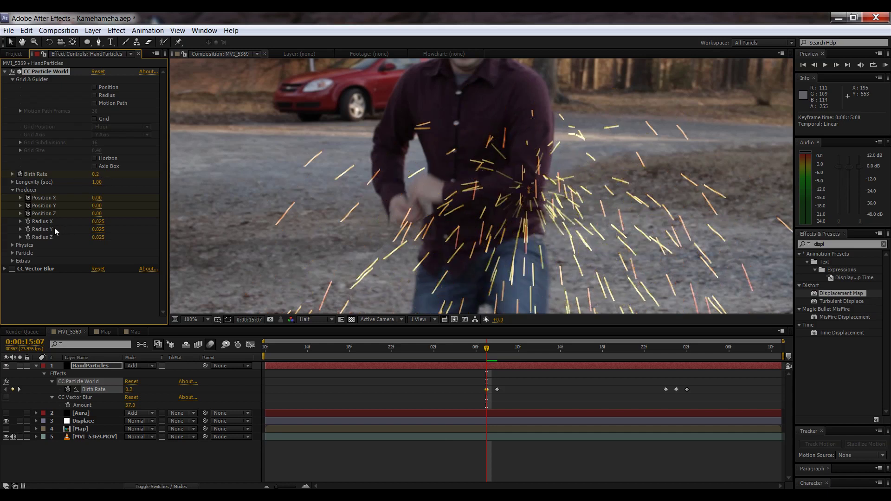
drag(96, 198, 77, 172)
Step: Keyframe the producer's Position Y at 0.06 on 0:00:15:13 so the particles follow the hands
key(Page_Down)
key(Page_Down)
key(Page_Down)
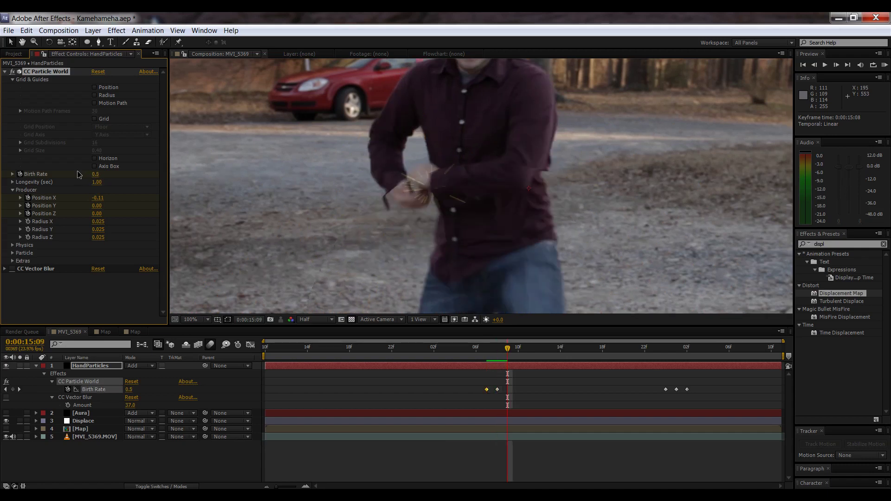
key(Page_Down)
key(Page_Down)
key(Page_Down)
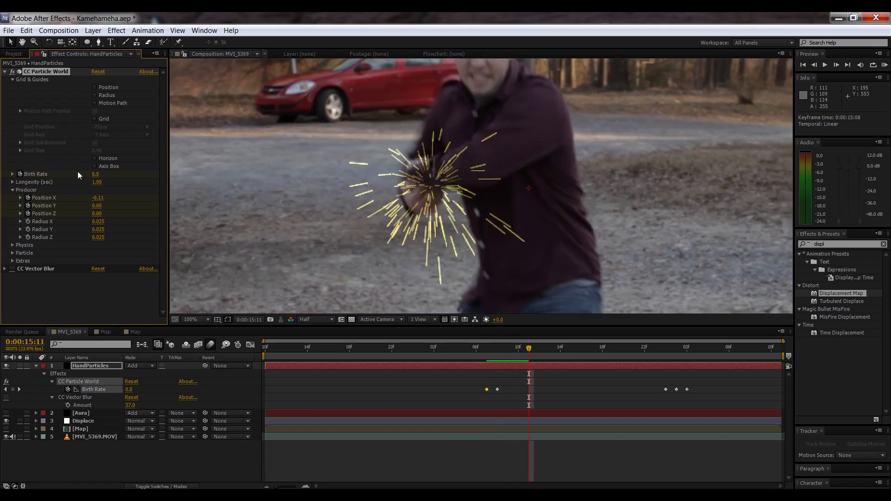
drag(97, 207, 109, 214)
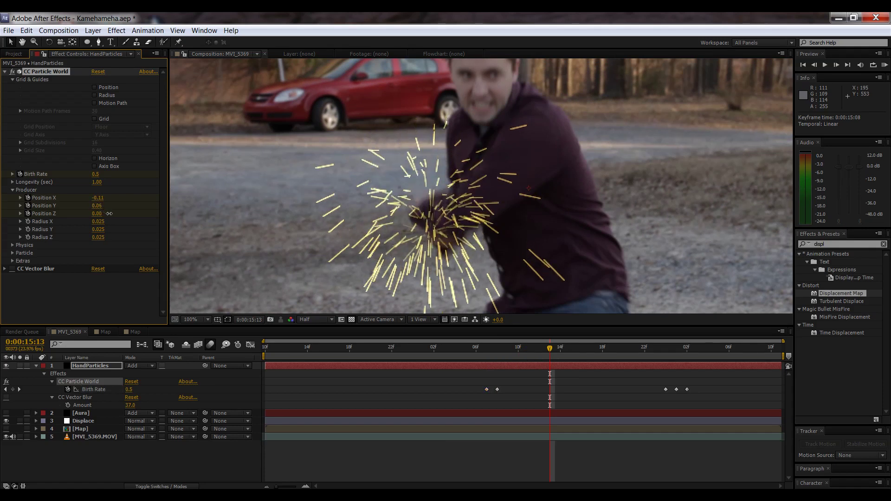
Step: Keyframe the producer's Position X at -0.06 on 0:00:15:17 to track the hands
key(Page_Down)
key(Page_Down)
key(Page_Down)
key(Page_Down)
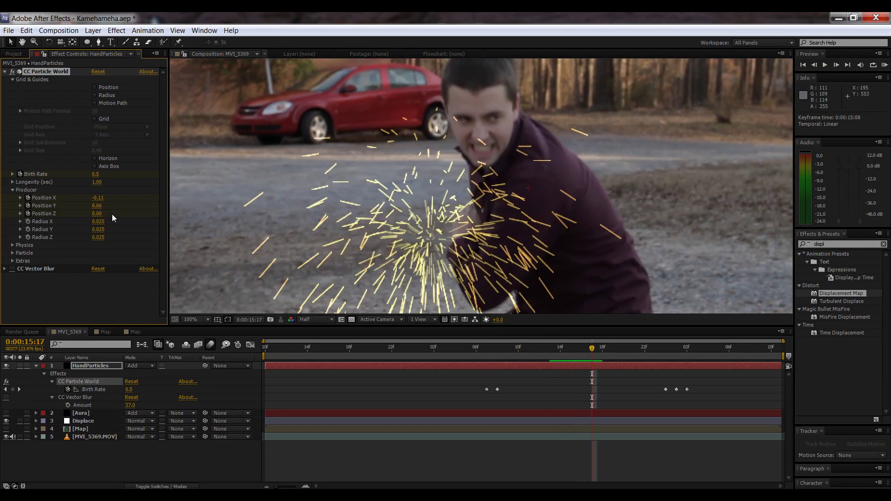
mouse_move(100, 207)
mouse_down()
mouse_move(111, 205)
mouse_move(97, 208)
mouse_up()
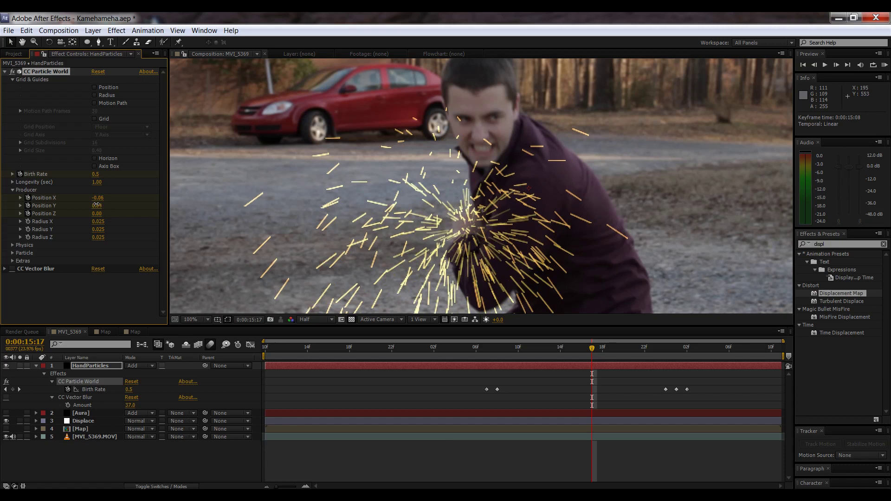
Step: Set the producer's Position X to -0.04 at 0:00:15:20 to keep the particles on the hands
key(Page_Down)
key(Page_Down)
key(Page_Down)
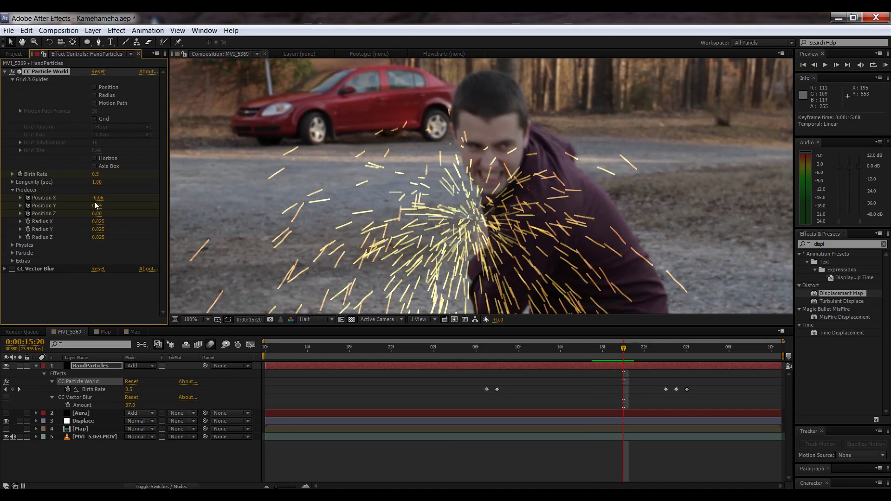
drag(97, 198, 104, 212)
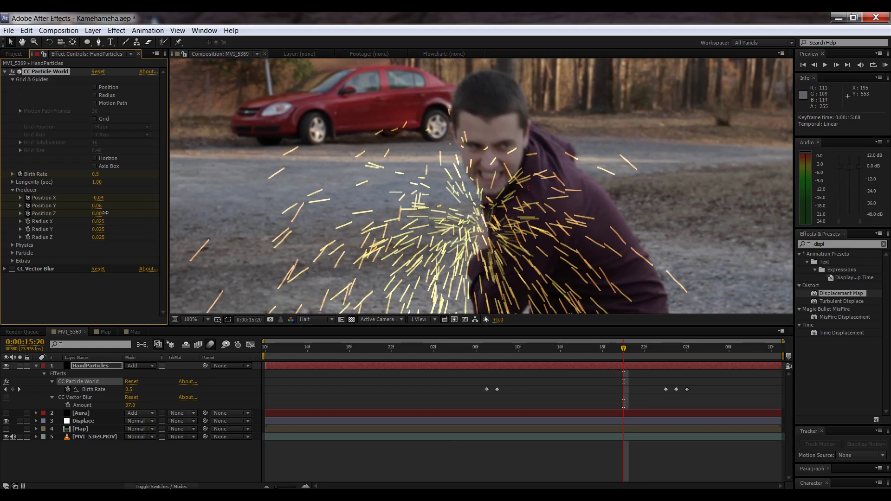
Step: Check frame by frame from 0:00:15:20 to 0:00:16:04 how well the particle producer follows the hands
key(Page_Down)
key(Page_Down)
key(Page_Down)
key(Page_Down)
key(Page_Down)
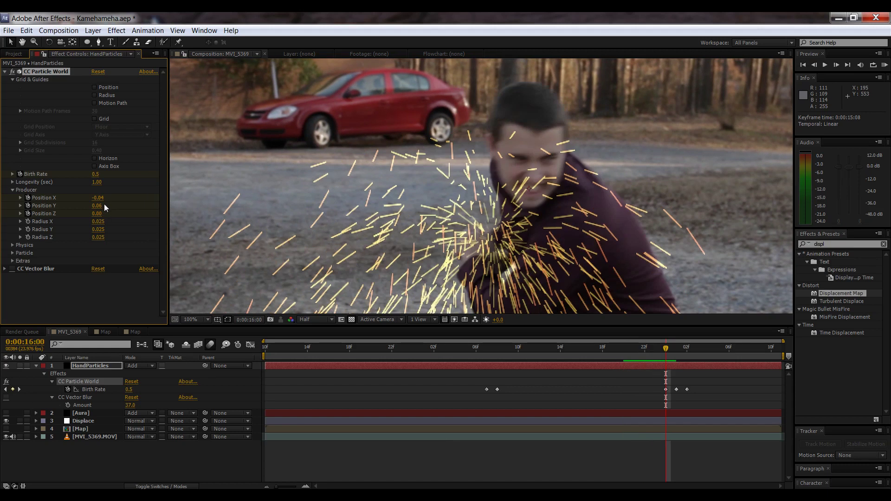
key(Page_Down)
key(Page_Down)
key(Page_Down)
key(Page_Down)
key(Page_Down)
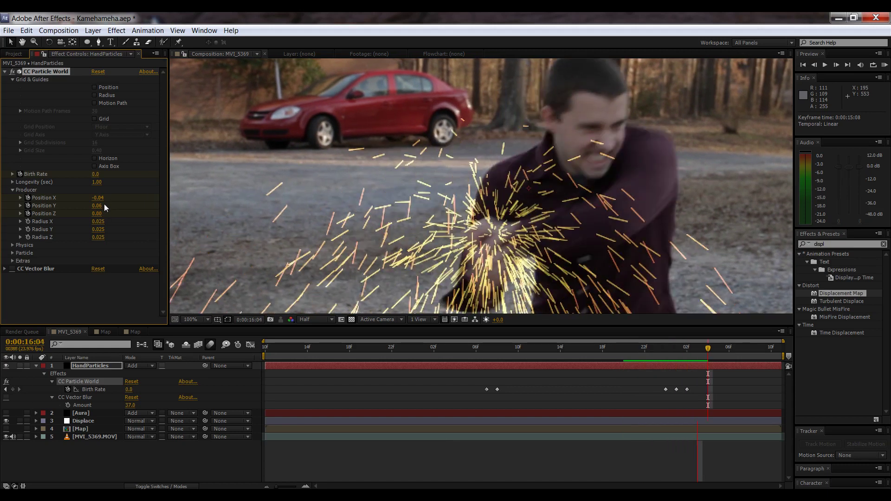
key(Page_Up)
key(Page_Up)
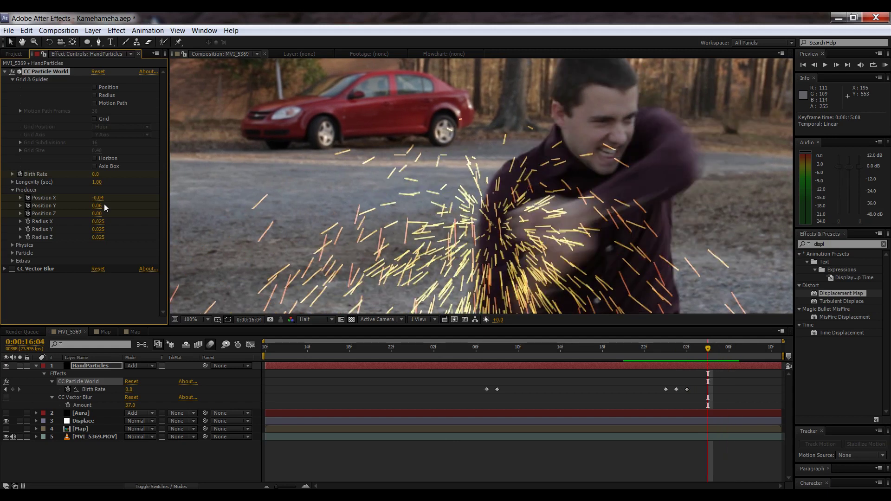
Step: In the particle Physics settings, set Velocity to -0.53 and Gravity to 0
click(13, 190)
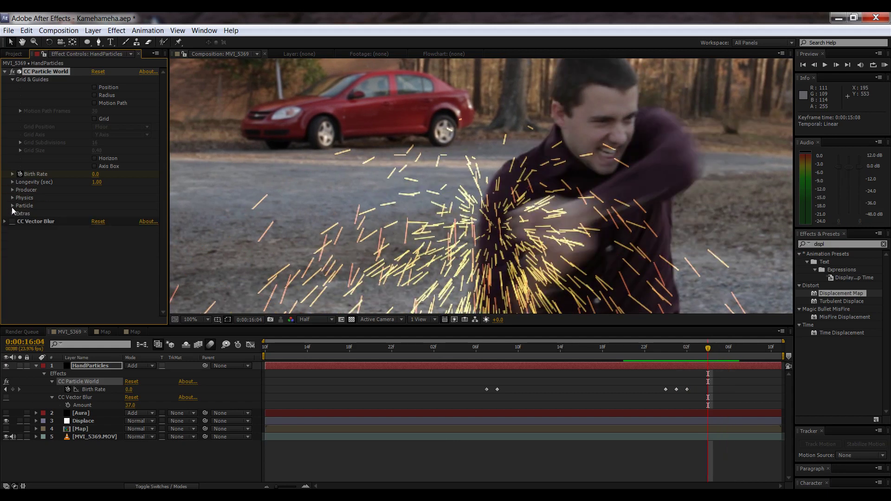
click(13, 198)
drag(96, 214, 41, 219)
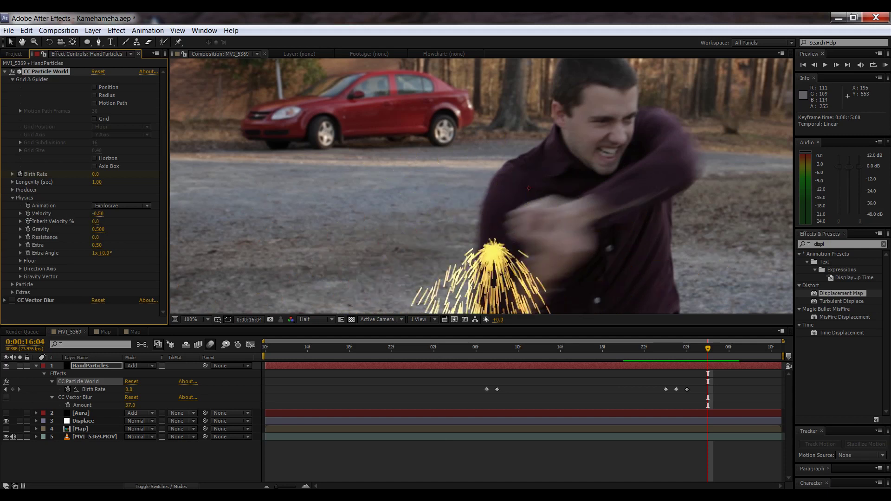
click(99, 230)
text(0)
key(Return)
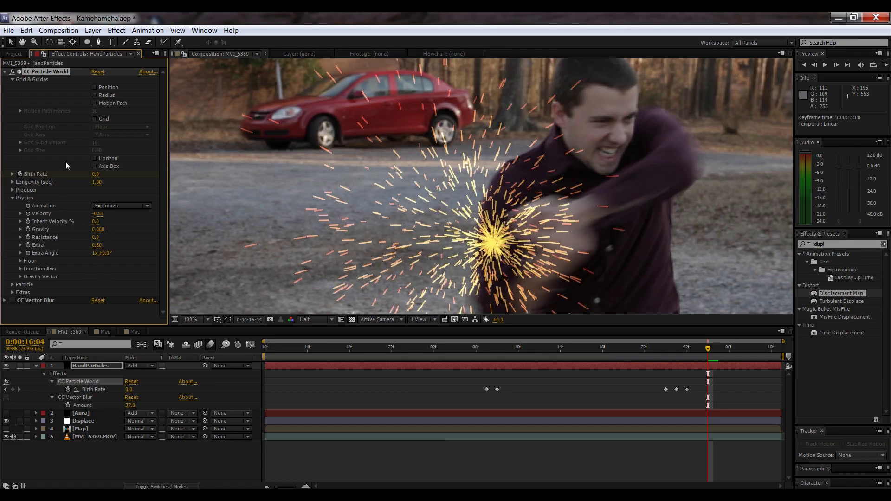
Step: Preview the particles with CC Vector Blur enabled, and disable the blur again
click(13, 200)
click(13, 199)
click(13, 222)
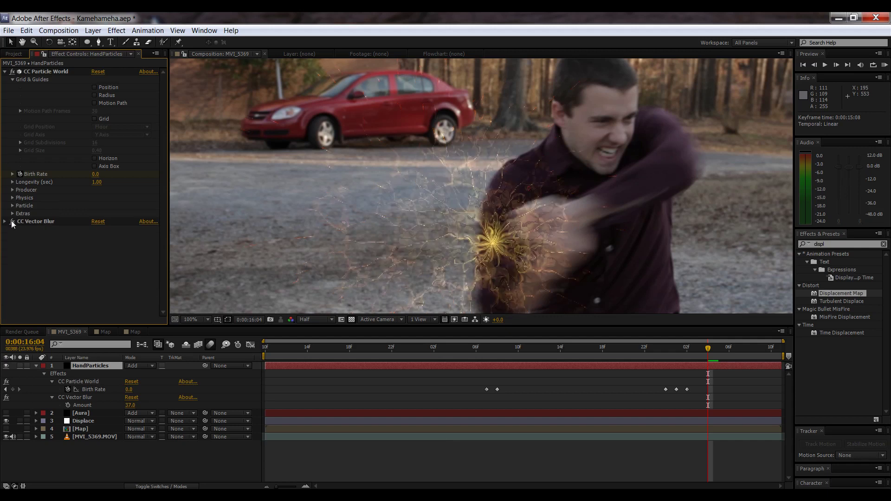
click(13, 222)
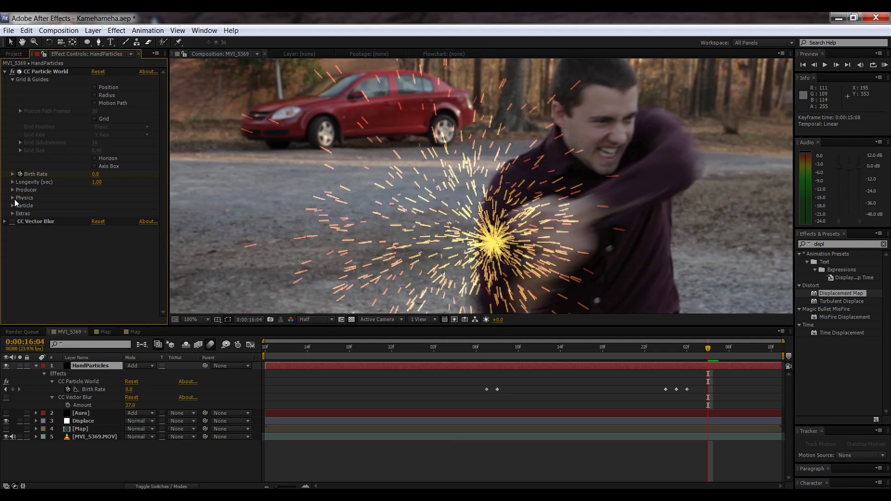
Step: Change the particles' Birth Color to cyan 50FFF1
click(12, 206)
scroll(56, 251, down, 1)
click(97, 289)
click(140, 96)
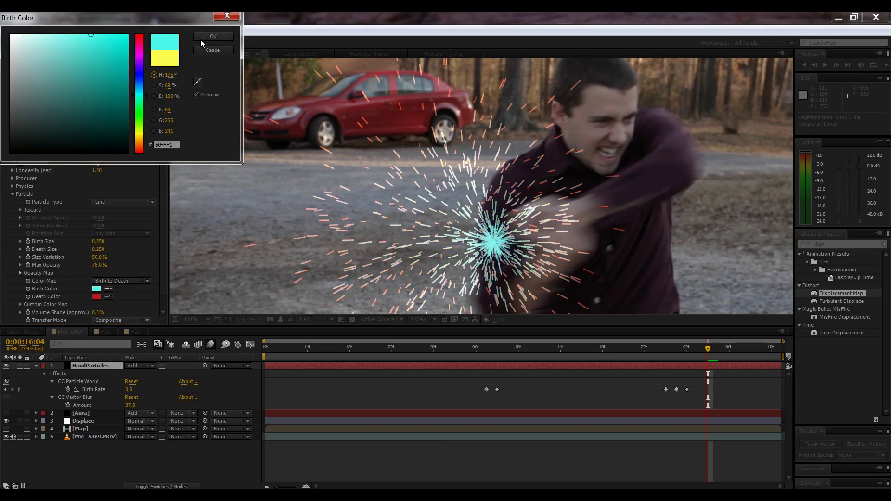
click(212, 38)
Step: Change the particles' Death Color to a dark blue
click(97, 297)
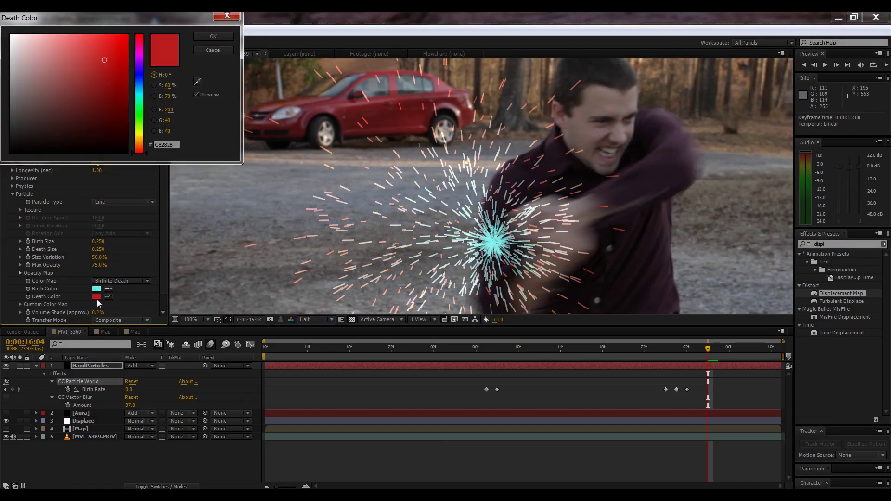
click(141, 74)
click(204, 38)
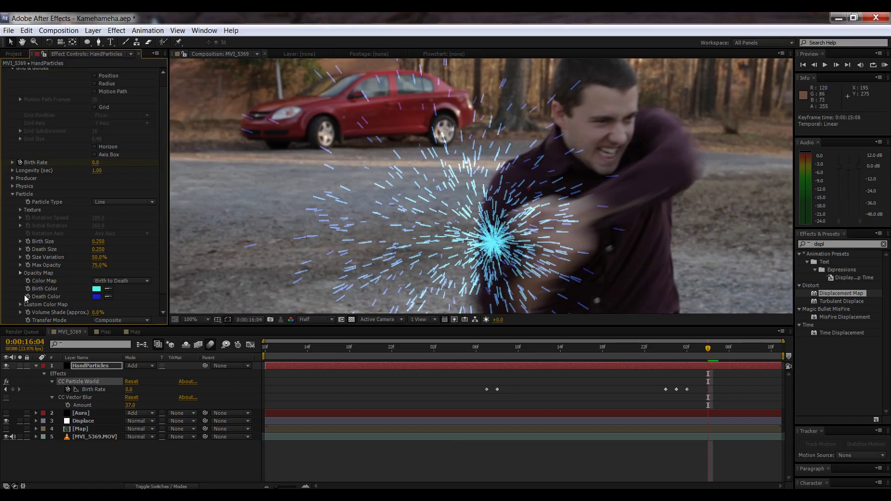
Step: Enable CC Vector Blur on HandParticles, set its Amount to 18, and preview the animation
scroll(8, 311, down, 2)
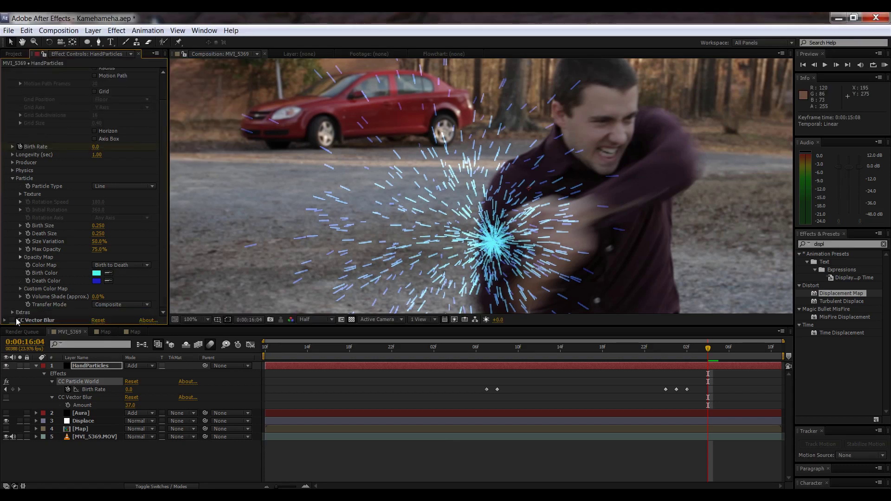
click(5, 320)
scroll(6, 321, down, 3)
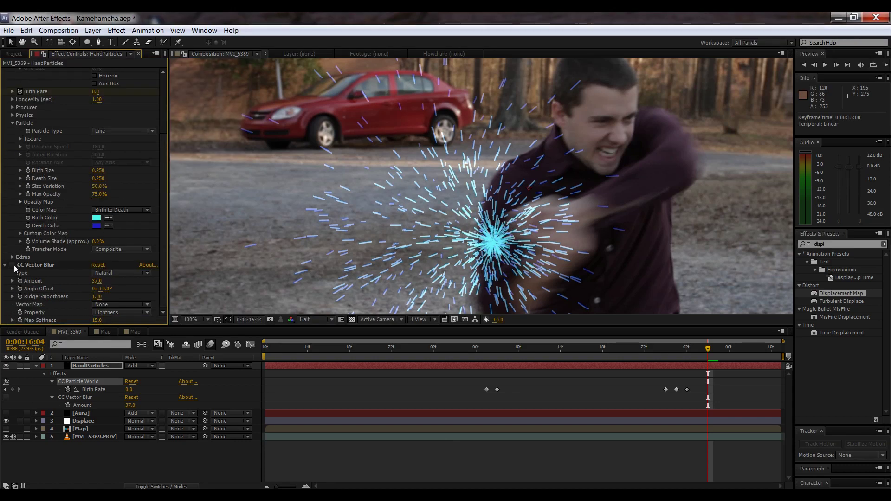
click(12, 265)
drag(96, 280, 88, 281)
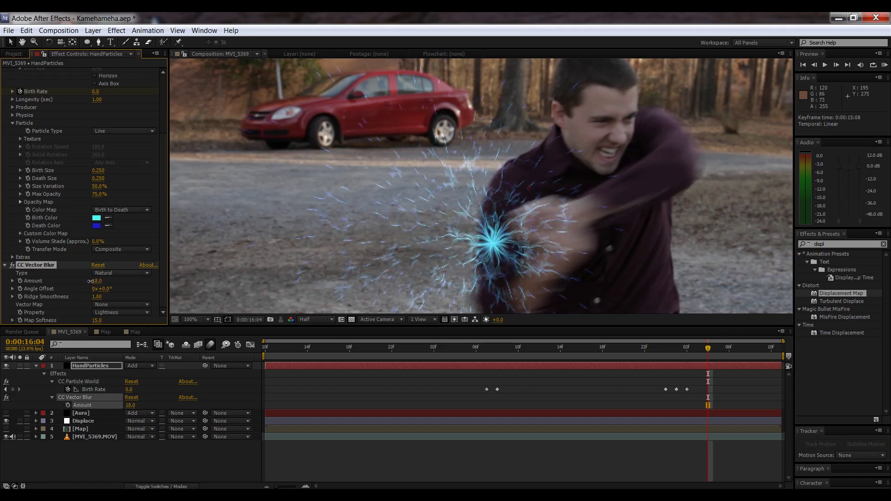
key(period)
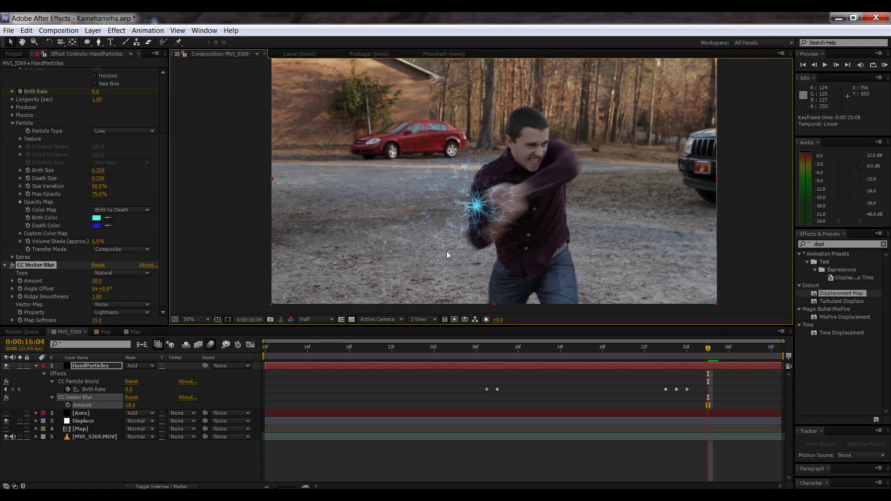
key(KP_0)
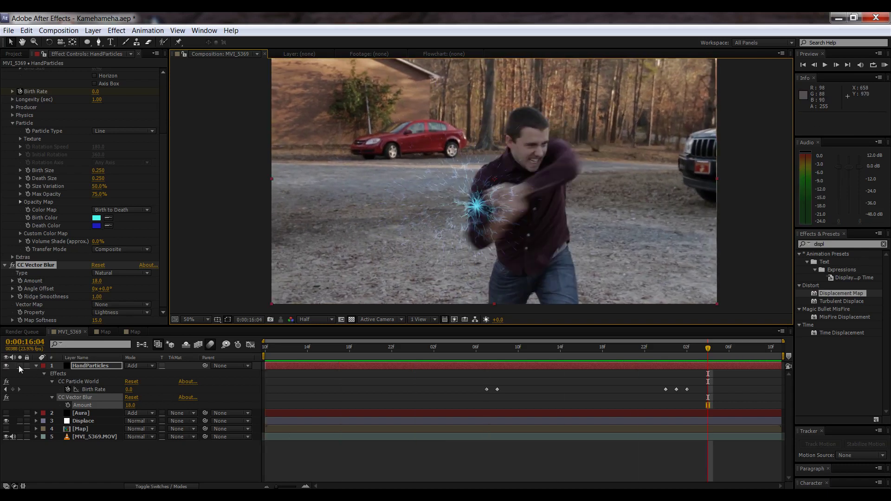
Step: Show the Aura layer, preview it together with the hand particles, and inspect the hands at 0:00:15:23
click(6, 414)
key(KP_0)
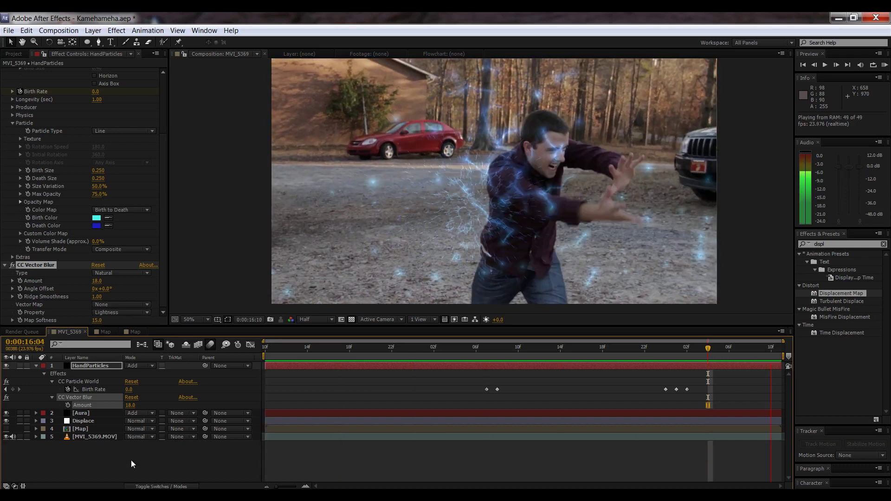
drag(275, 347, 655, 364)
scroll(419, 274, up, 2)
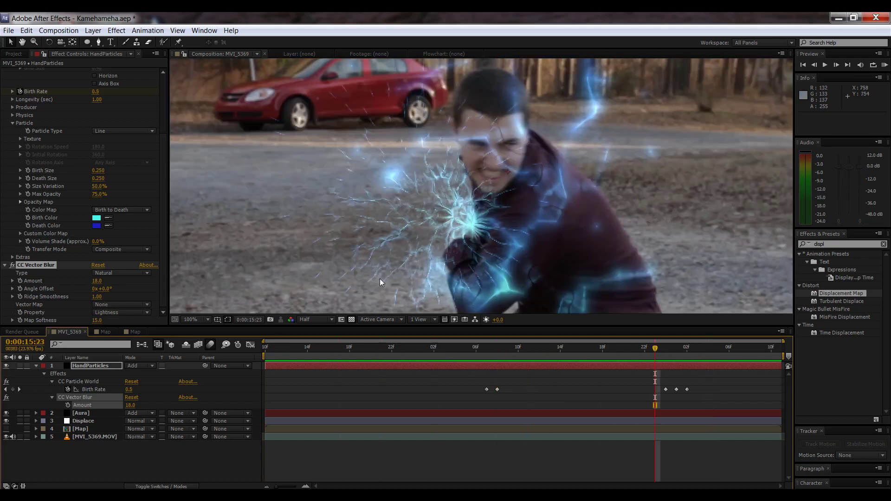
Step: Move the HandParticles layer beneath the Aura layer and collapse its properties
drag(90, 366, 90, 415)
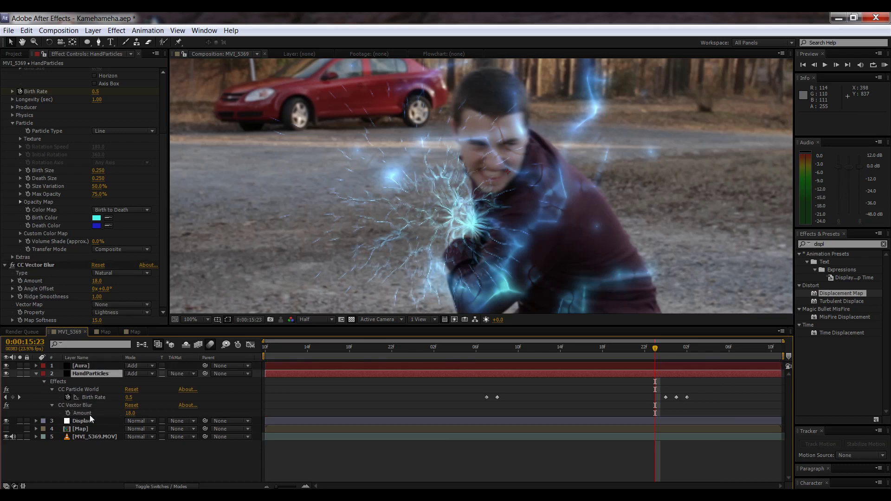
click(37, 373)
key(F2)
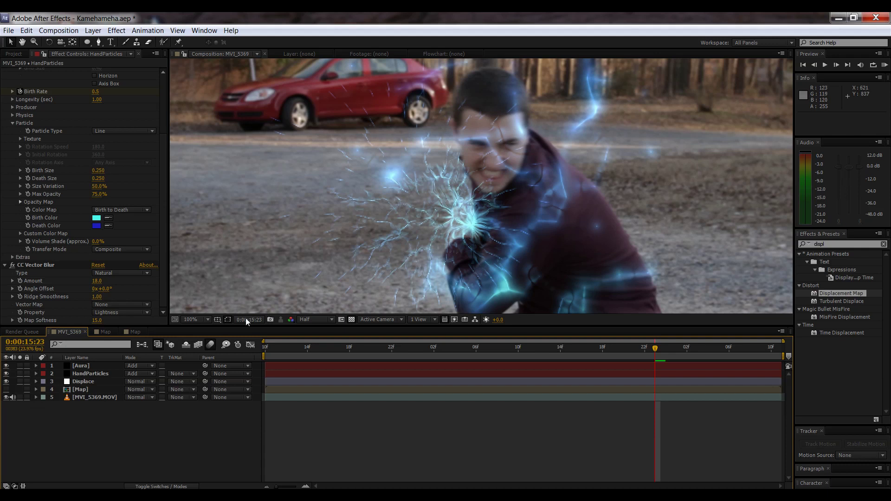
scroll(551, 274, down, 2)
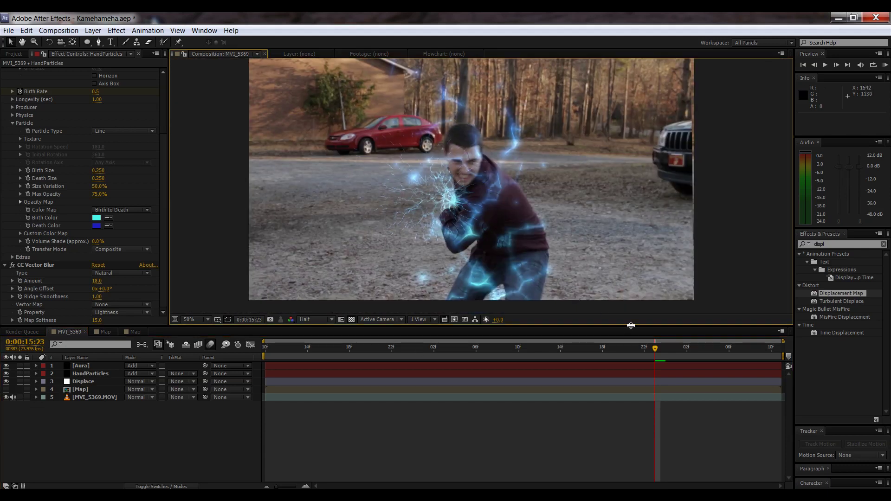
Step: Add a white Point light at 100% intensity named Light 1, with no falloff
drag(645, 352, 530, 348)
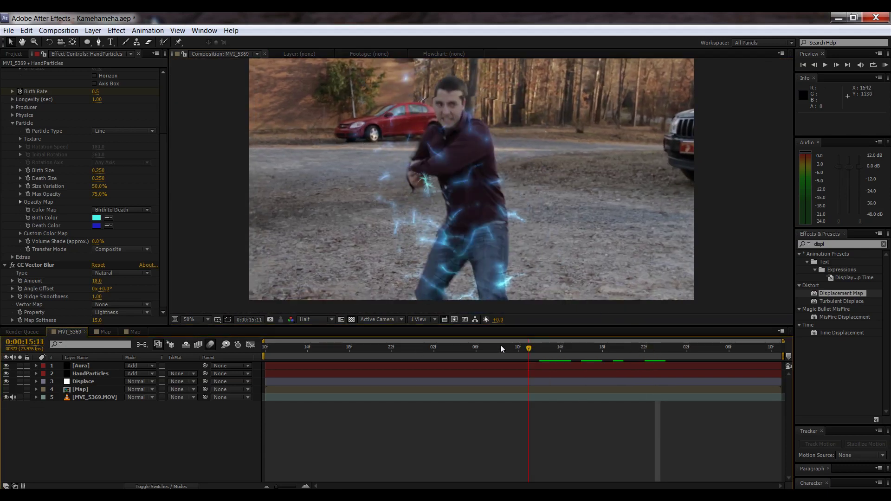
click(93, 31)
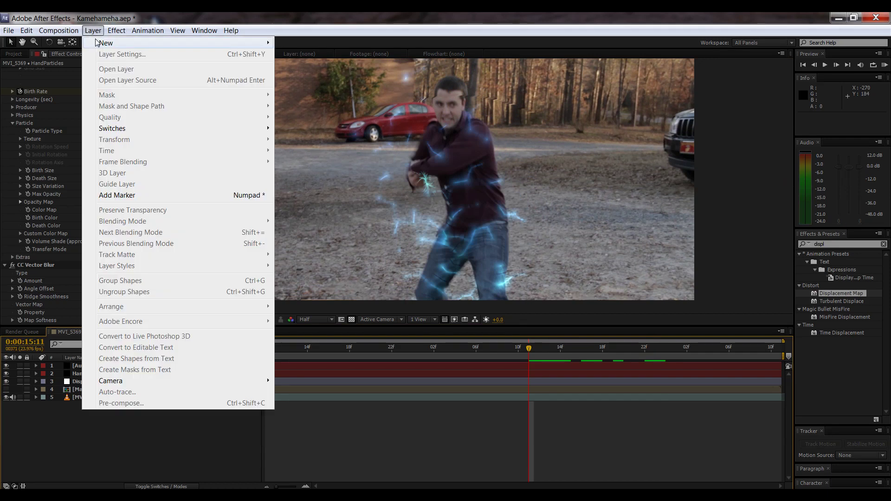
mouse_move(119, 43)
click(290, 70)
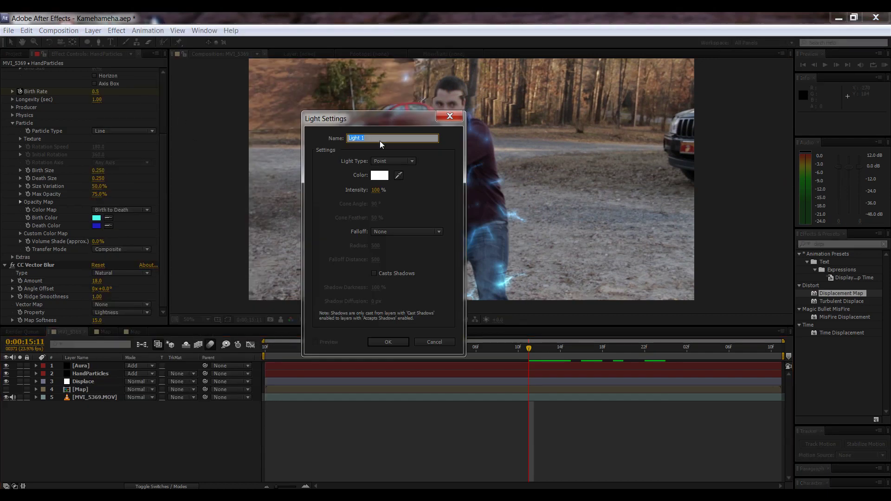
click(389, 341)
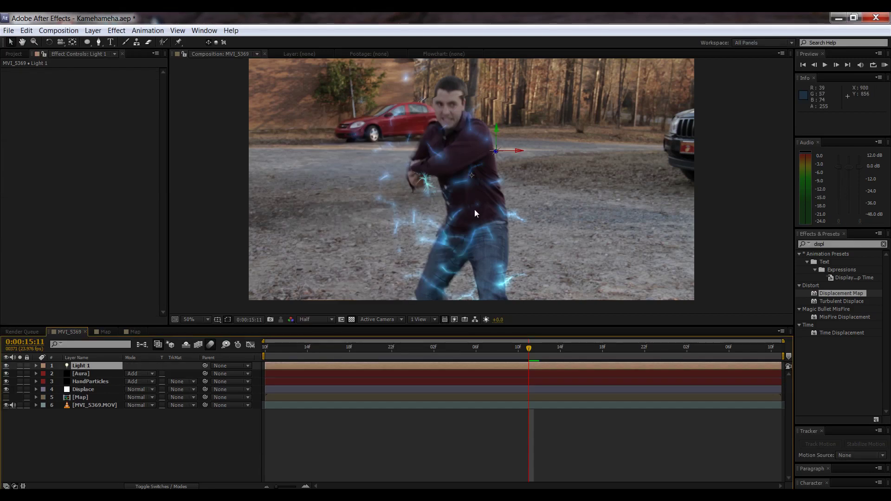
Step: At 0:00:15:04, move Light 1 onto the hands at 746, 624, -666.7 and set a Position keyframe
drag(517, 351, 461, 376)
drag(501, 135, 443, 202)
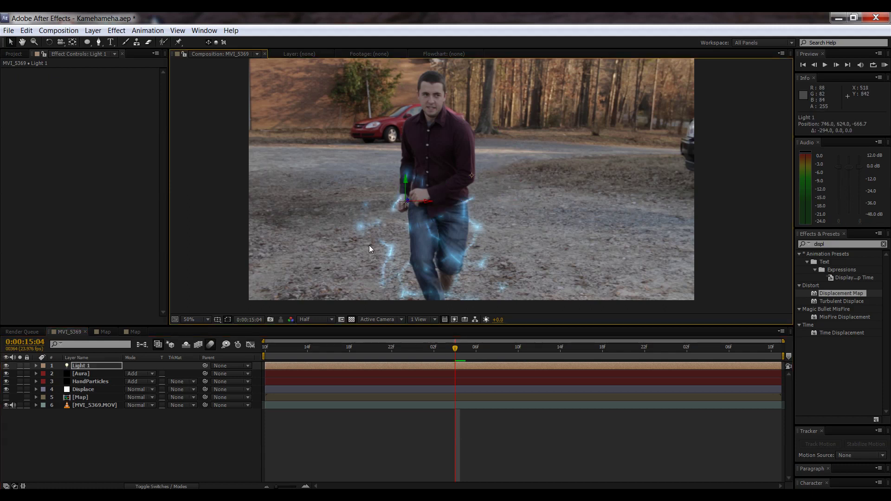
key(alt+shift+p)
click(60, 375)
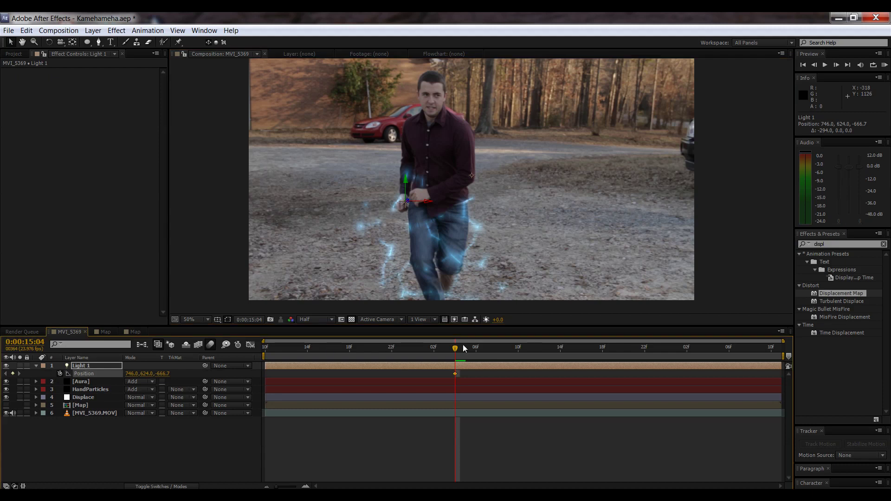
Step: Keyframe Light 1 on the hands at about 772, 568 at 0:00:15:07 and 786, 540 at 0:00:15:11
drag(455, 351, 487, 352)
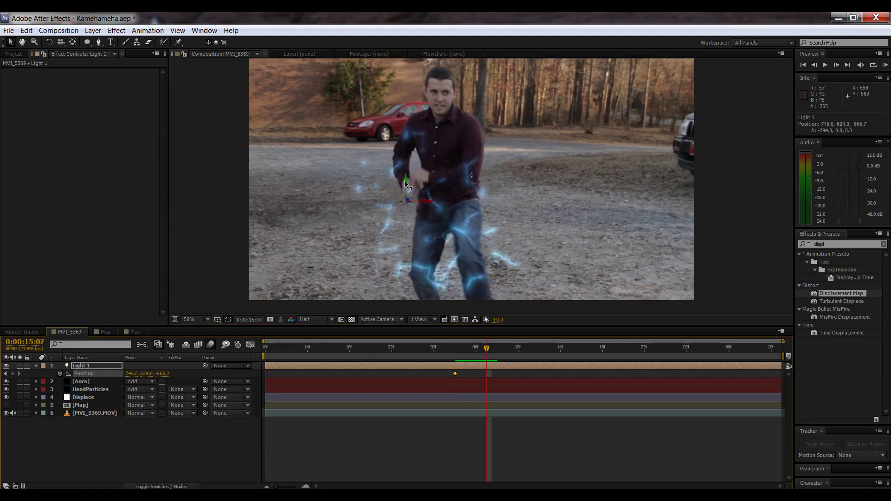
drag(406, 179, 414, 164)
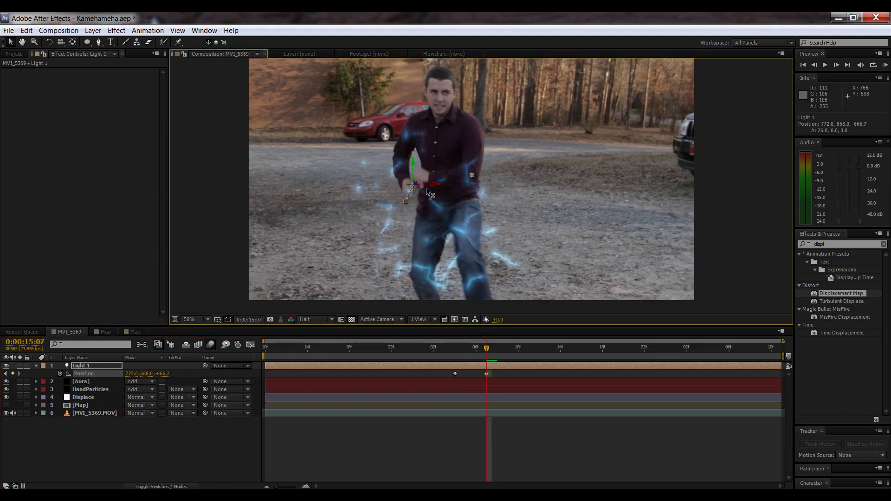
drag(489, 349, 530, 355)
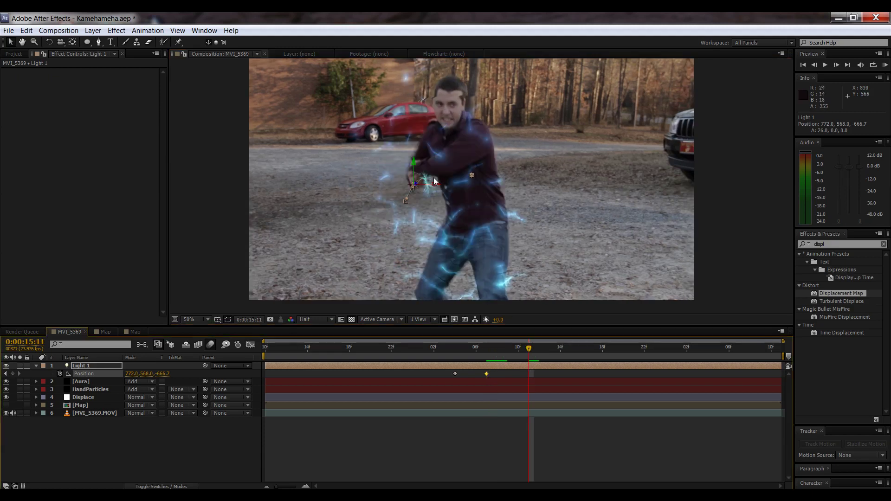
drag(416, 169, 419, 162)
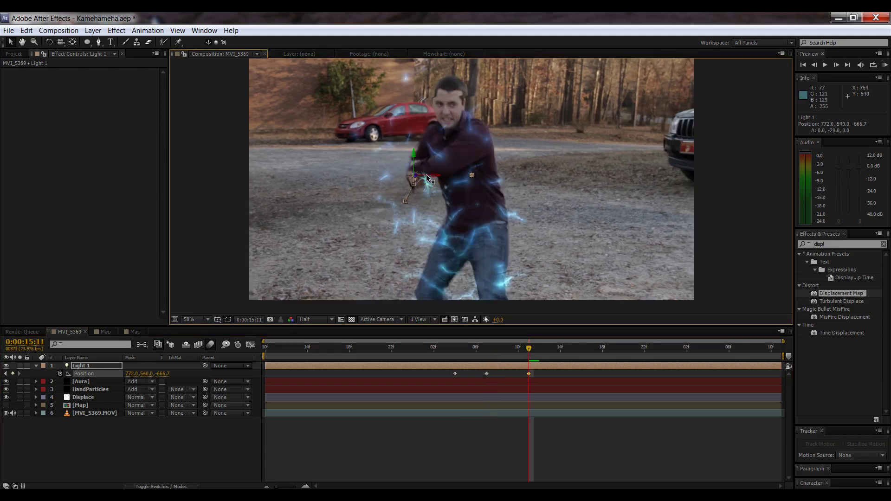
Step: Keyframe Light 1 on the lowering hands at 0:00:15:14 and at about 858, 634 at 0:00:15:19
drag(531, 348, 560, 352)
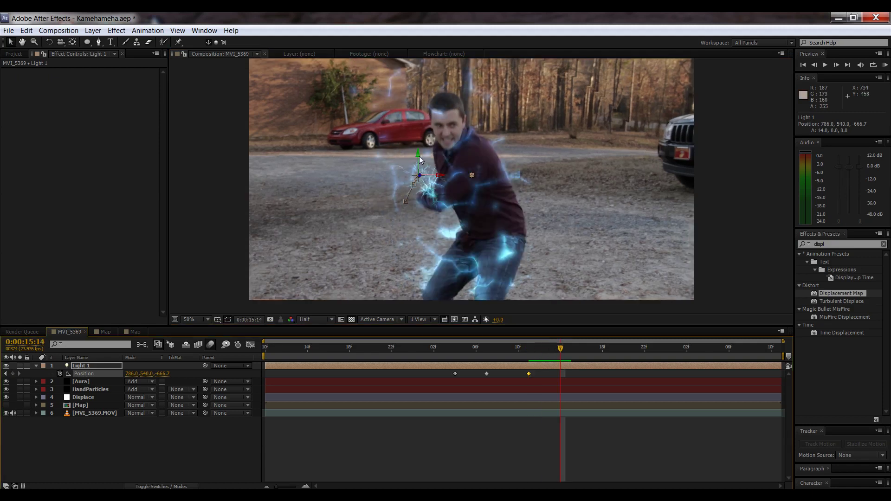
drag(419, 156, 445, 194)
drag(560, 354, 614, 363)
mouse_move(427, 175)
mouse_down()
mouse_move(440, 206)
mouse_move(452, 210)
mouse_move(440, 185)
mouse_up()
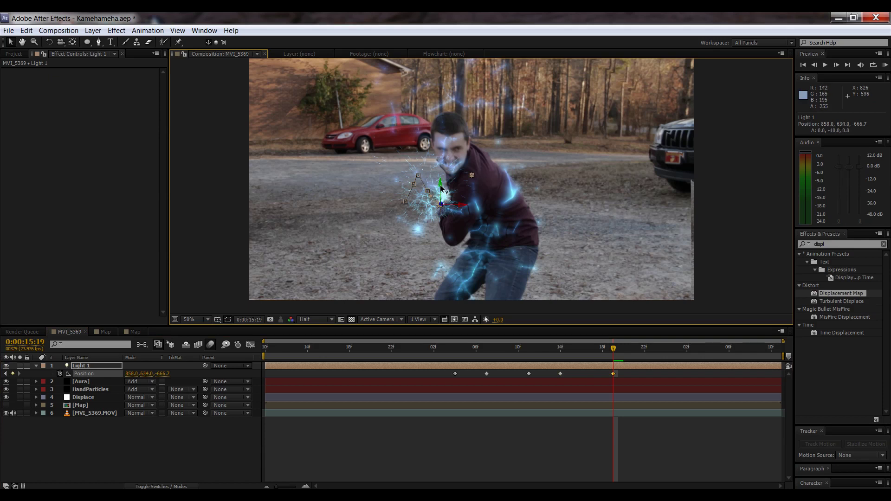
Step: Keyframe Light 1 on the hands at about 878, 634 at 0:00:15:23 and 878, 660 at 0:00:16:02
drag(615, 348, 654, 358)
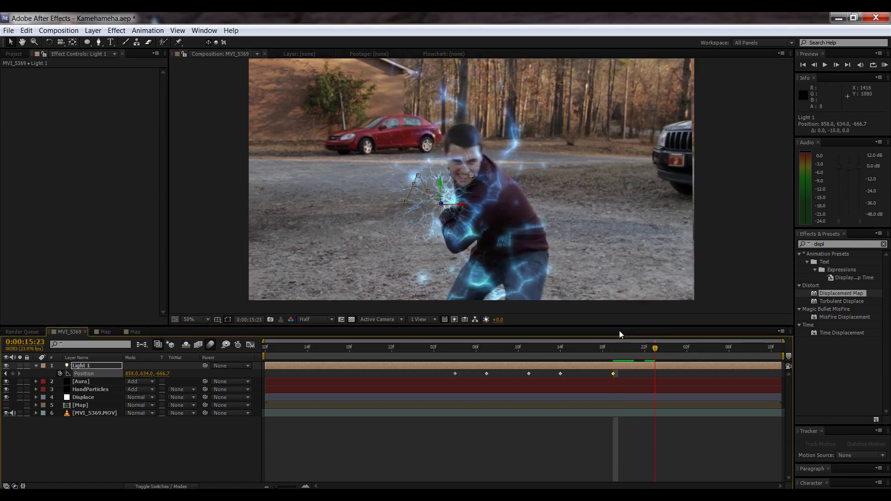
drag(456, 211, 461, 211)
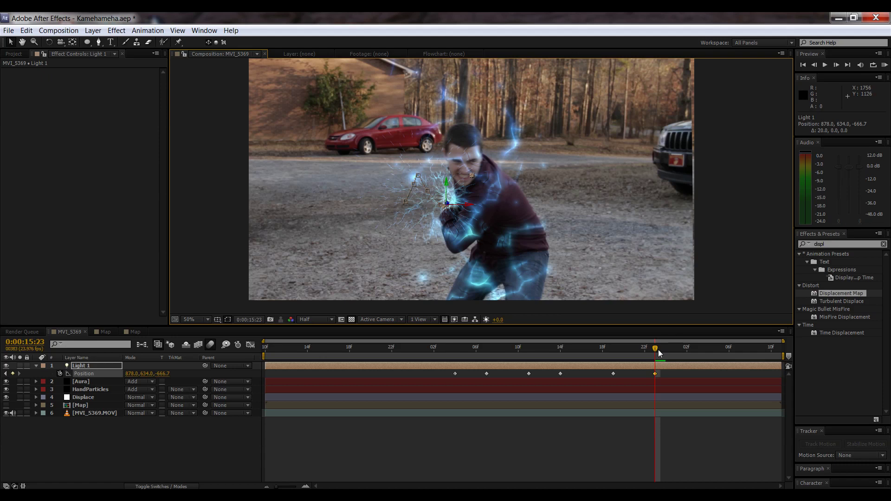
drag(658, 354, 687, 356)
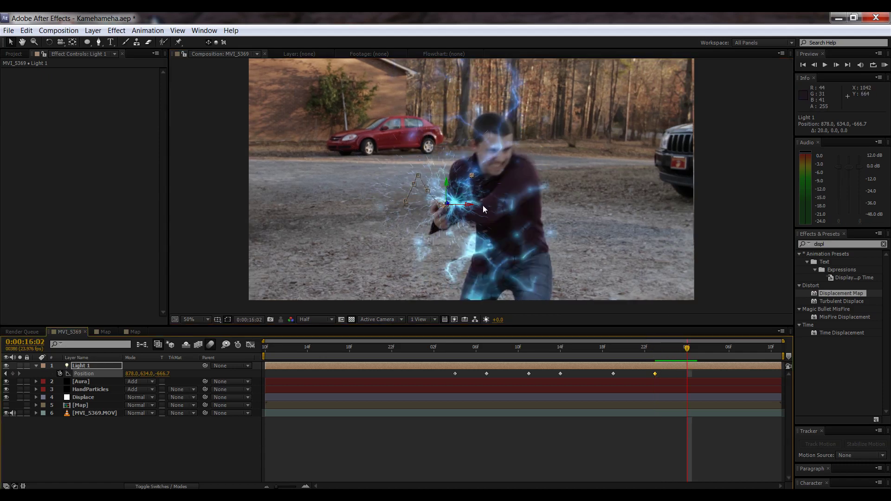
drag(447, 188, 447, 194)
Step: Keyframe Light 1 along the forward thrust at about 1170, 564 at 0:00:16:05 and 1332, 540 at 0:00:16:06
drag(689, 350, 717, 354)
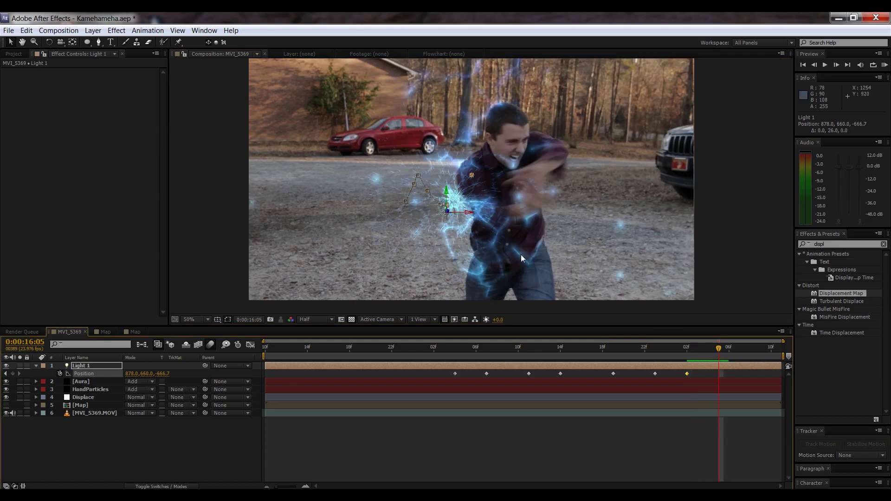
drag(466, 215, 537, 161)
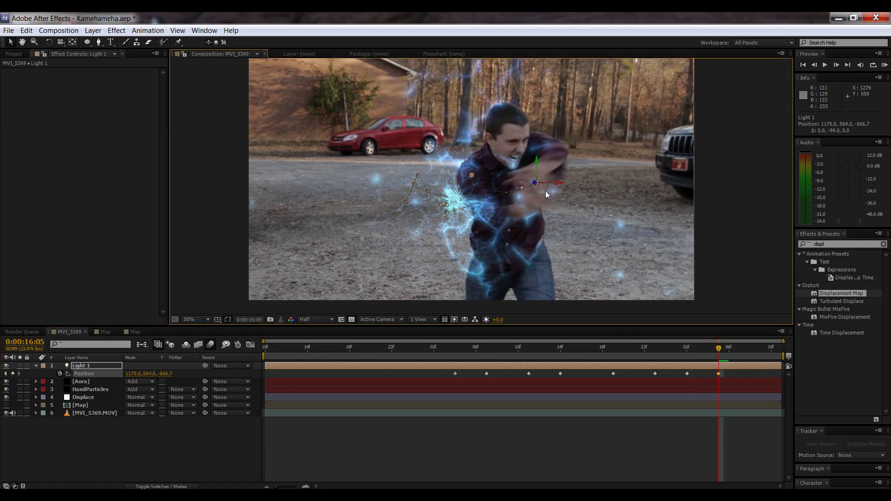
key(Page_Down)
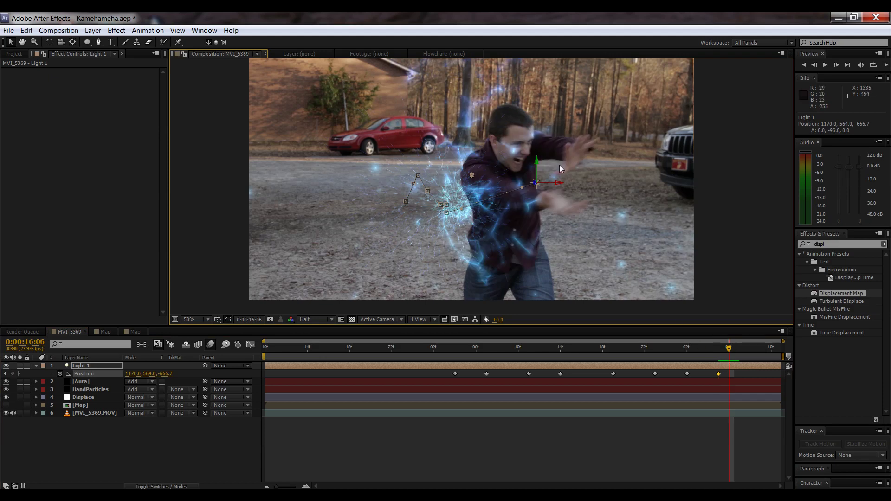
drag(555, 181, 567, 186)
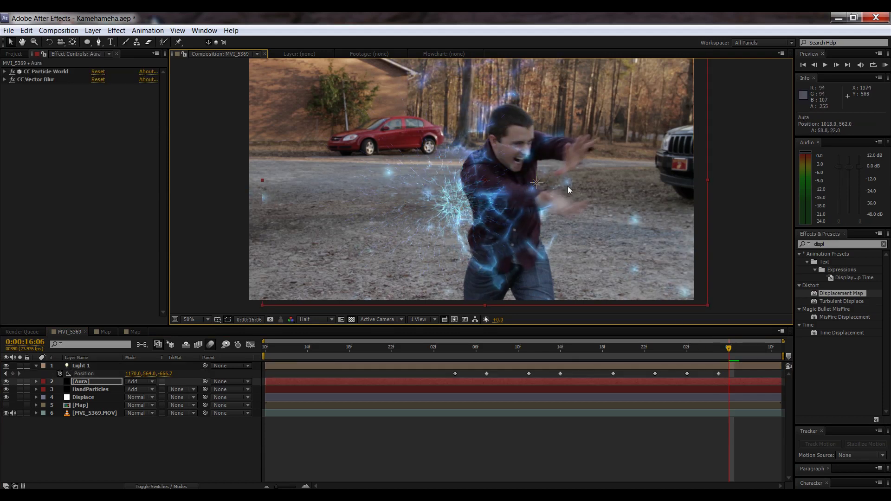
key(ctrl+z)
click(557, 184)
drag(557, 185, 588, 164)
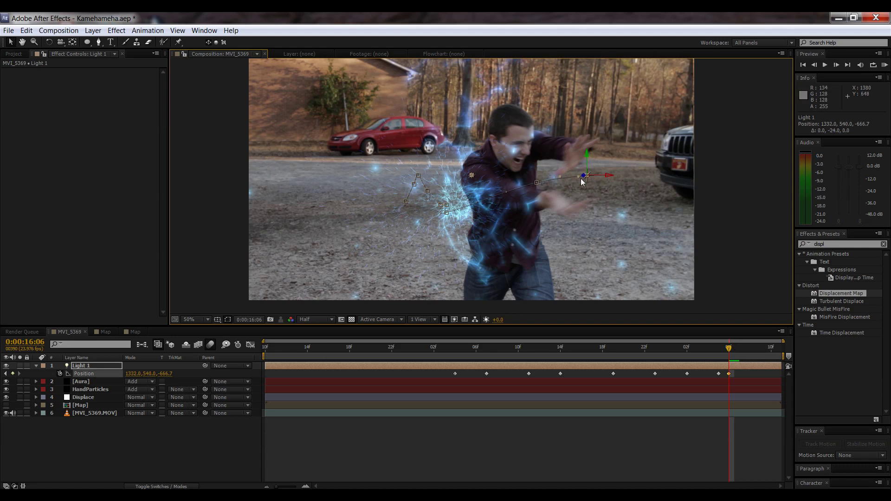
Step: Keyframe Light 1 between the outstretched hands at about 1422, 588 at 0:00:16:10, and collapse its properties
drag(737, 351, 787, 360)
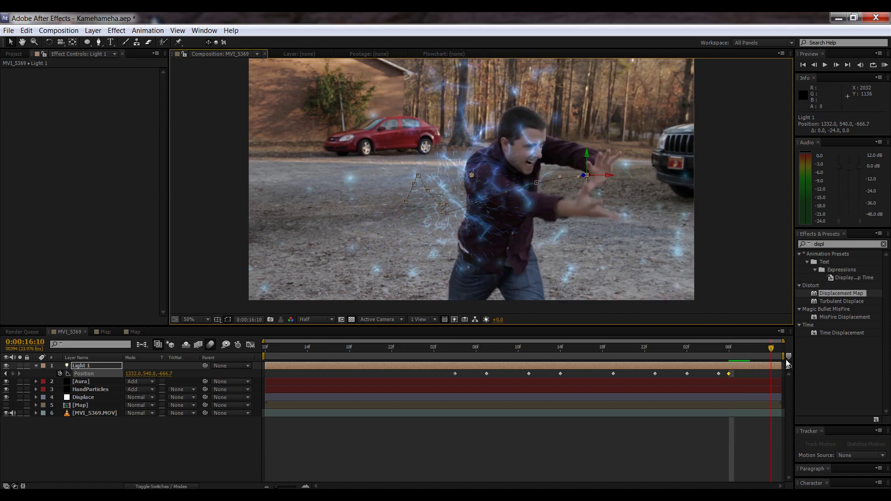
click(607, 177)
key(ctrl+z)
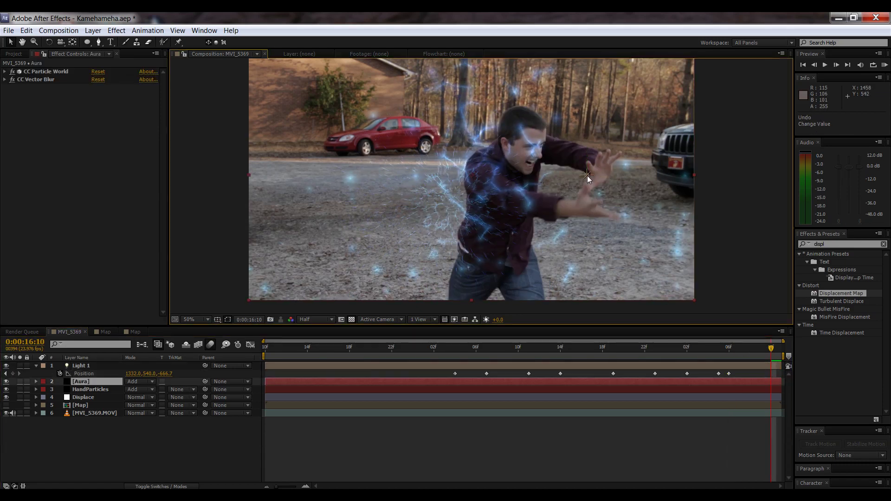
click(587, 175)
mouse_move(598, 178)
mouse_down()
mouse_move(624, 179)
mouse_move(615, 172)
mouse_up()
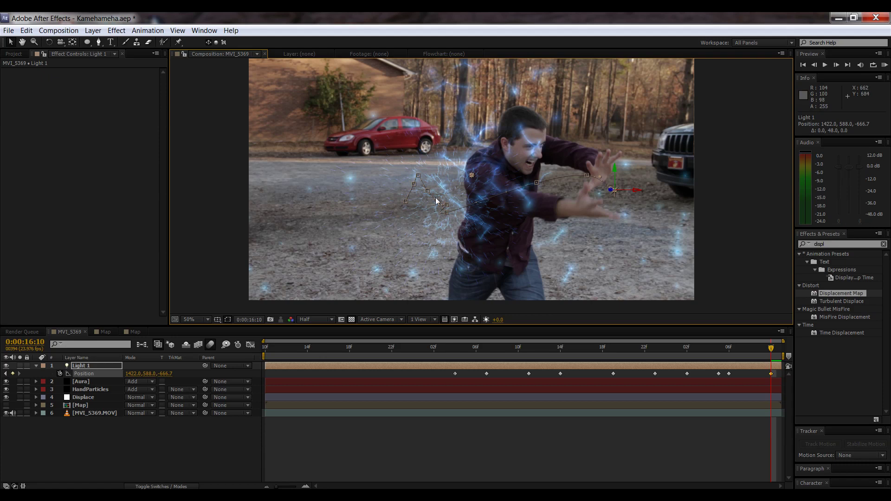
click(36, 366)
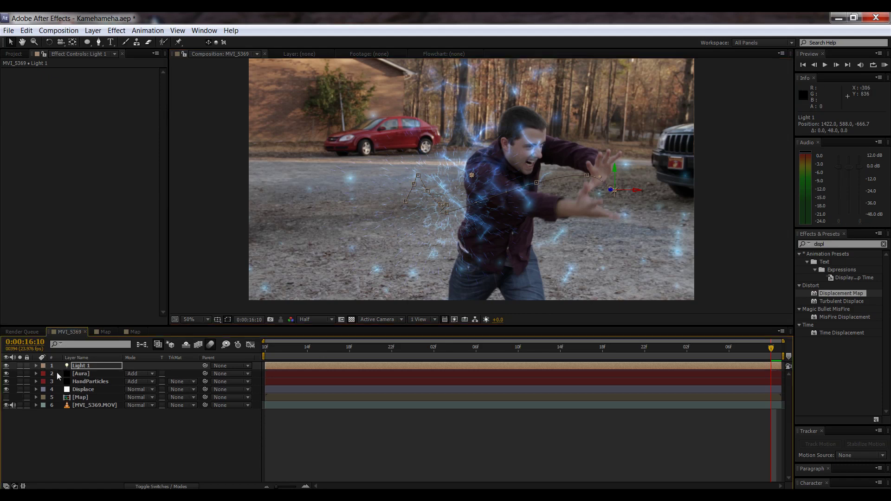
Step: Create a black 1920 x 1080 px solid named OpticalFlare and apply the Optical Flares effect to it
key(ctrl+y)
text(OpticalFlare)
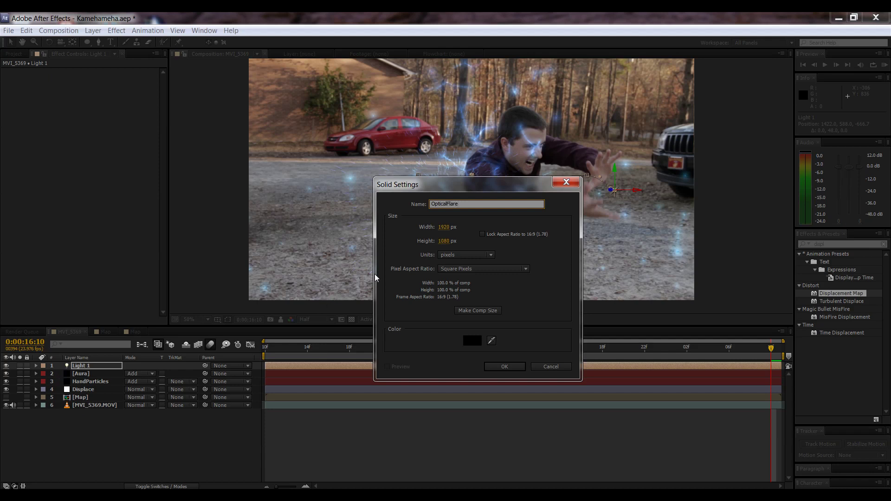
click(504, 367)
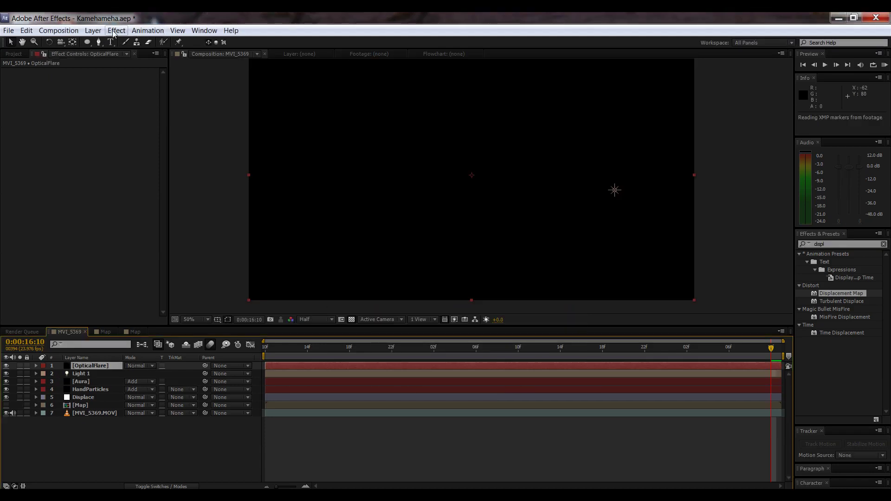
click(117, 30)
mouse_move(195, 436)
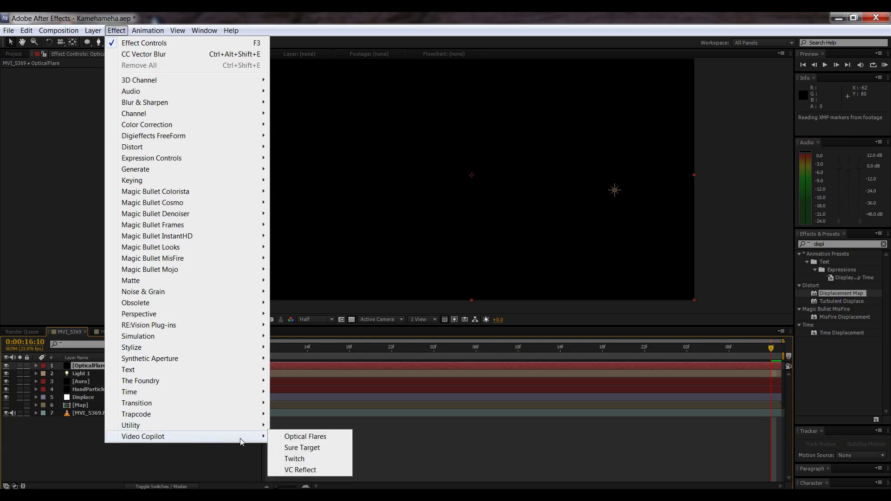
click(285, 438)
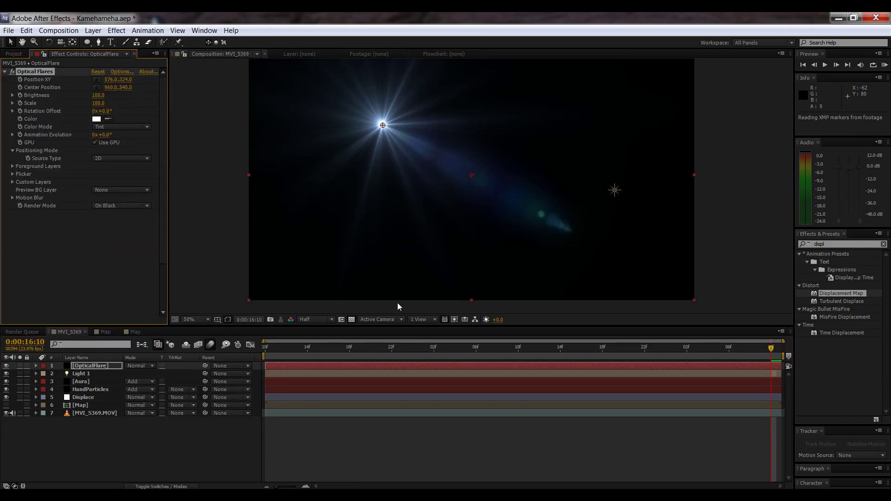
Step: Blend the OpticalFlare layer in Screen mode and set the flare's source type to Track Lights
click(145, 365)
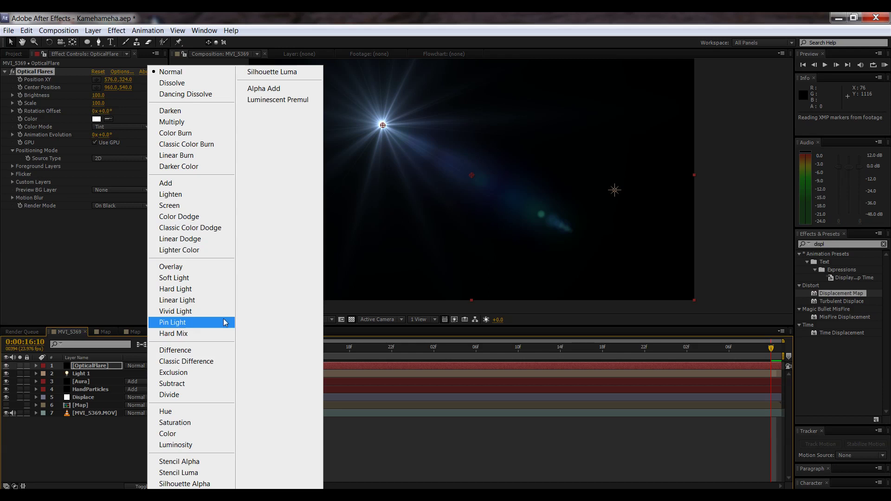
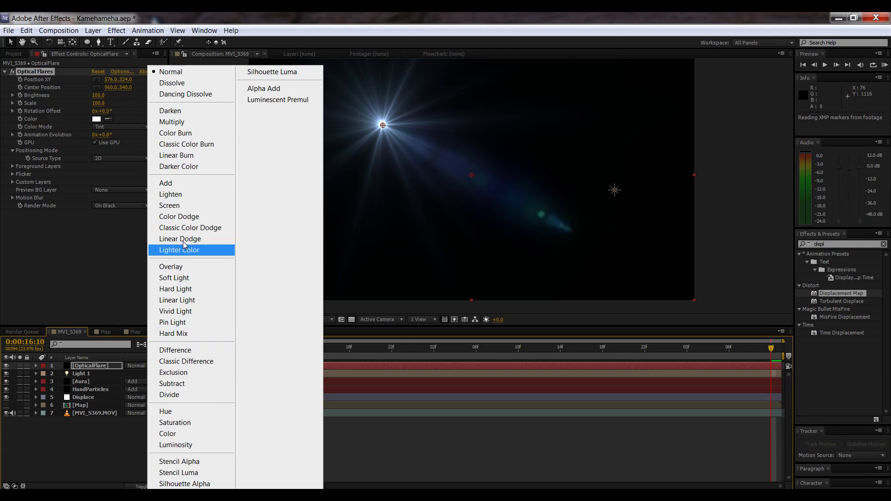
click(177, 210)
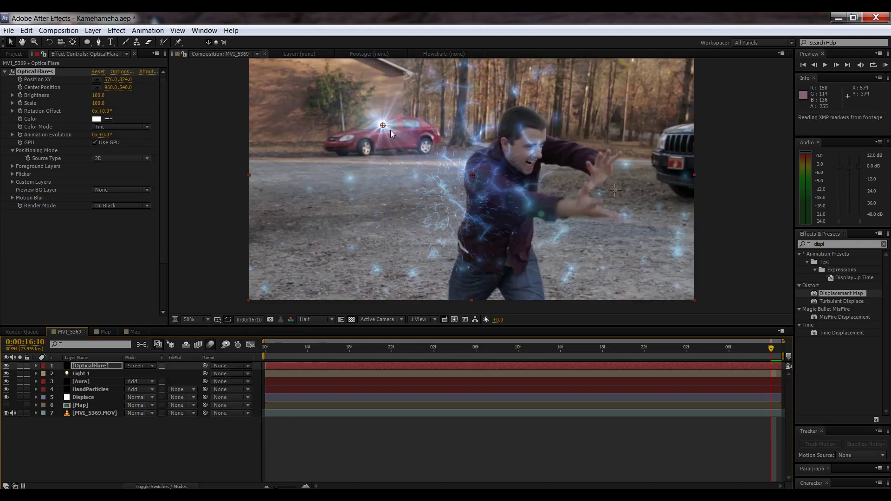
drag(394, 133, 609, 198)
click(109, 158)
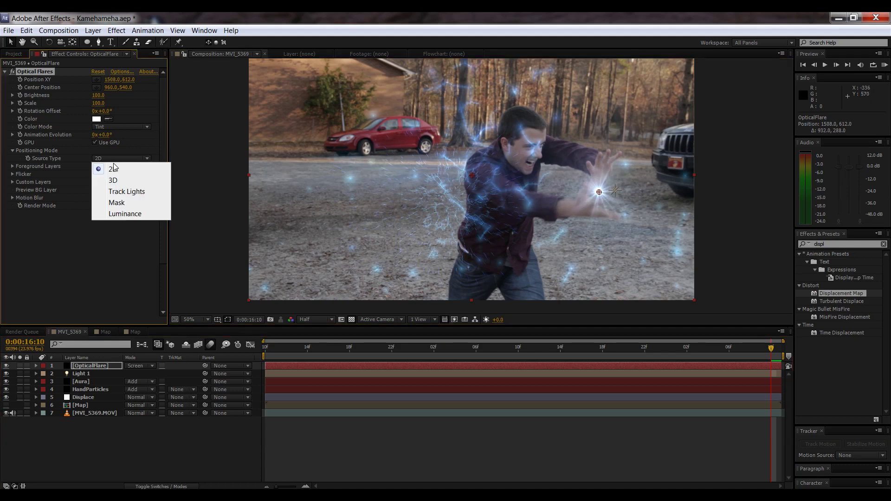
click(126, 192)
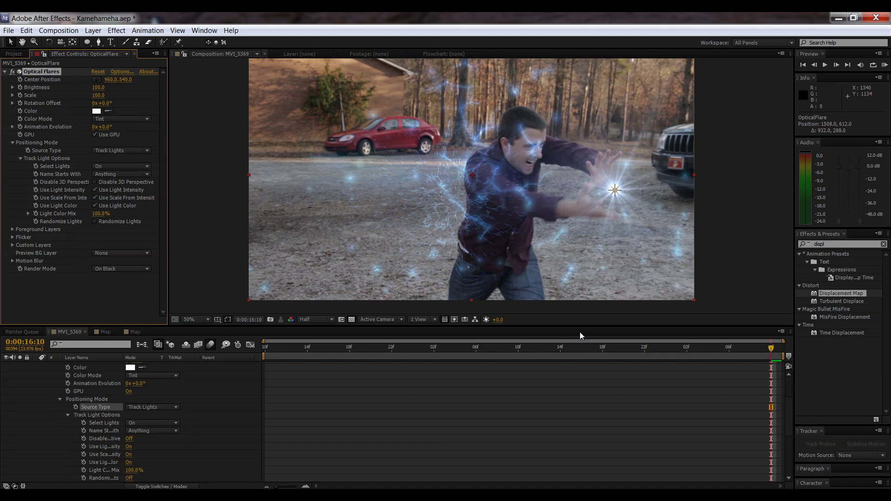
Step: Start keyframing the flare's Brightness at 0:00:15:02, with the layer's effect properties collapsed in the timeline
drag(693, 349, 434, 363)
scroll(40, 374, up, 3)
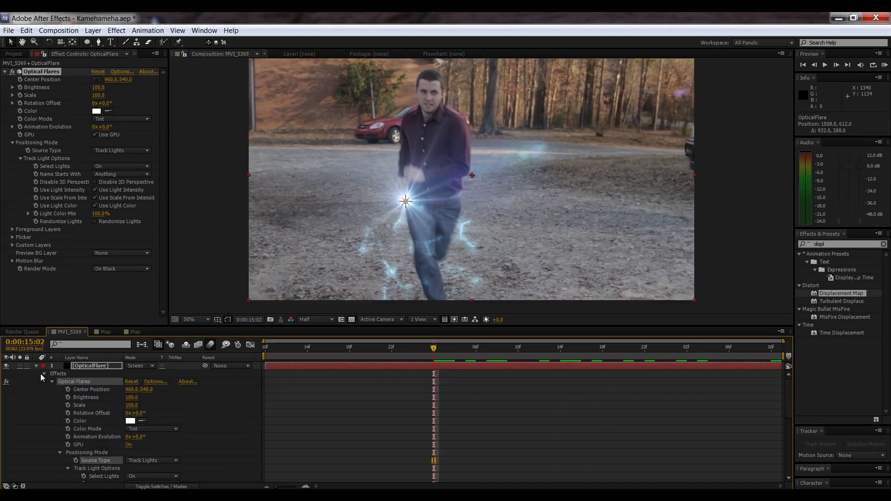
click(34, 365)
click(43, 373)
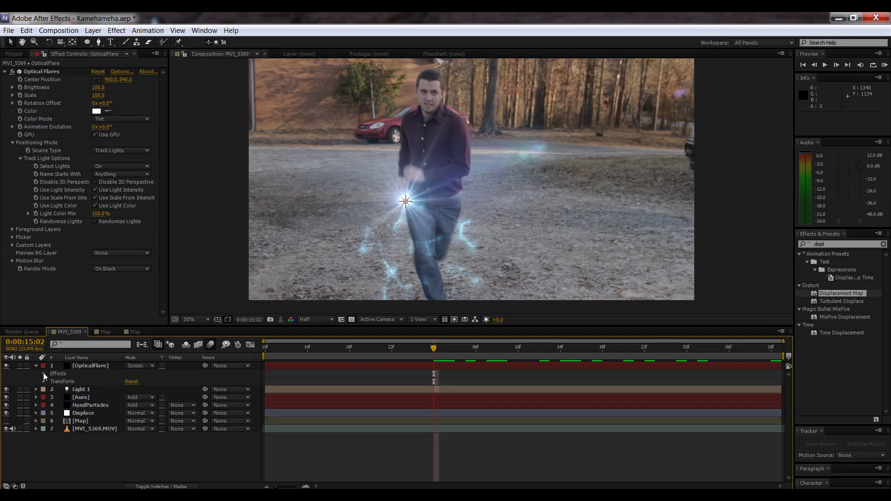
click(21, 87)
Step: Reveal the keyframes of Light 1 and OpticalFlare, and keyframe the flare's Brightness at 0 at 0:00:15:04
click(444, 349)
drag(443, 352, 463, 359)
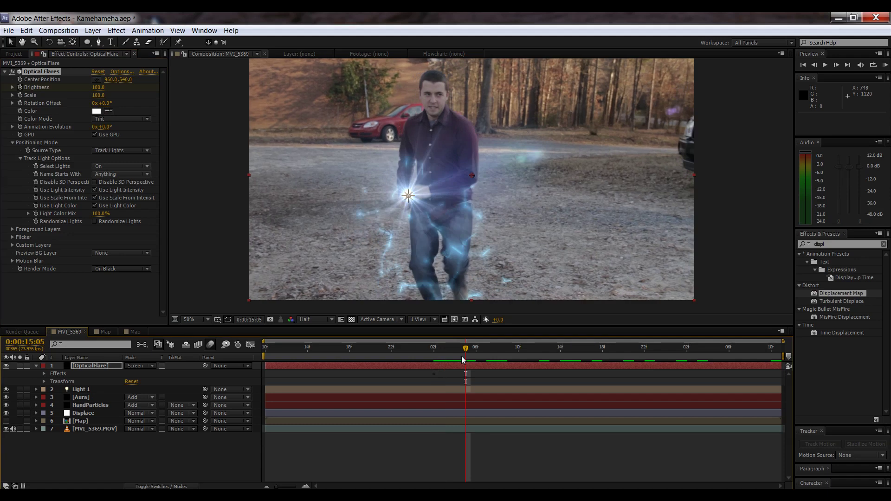
click(82, 392)
key(p)
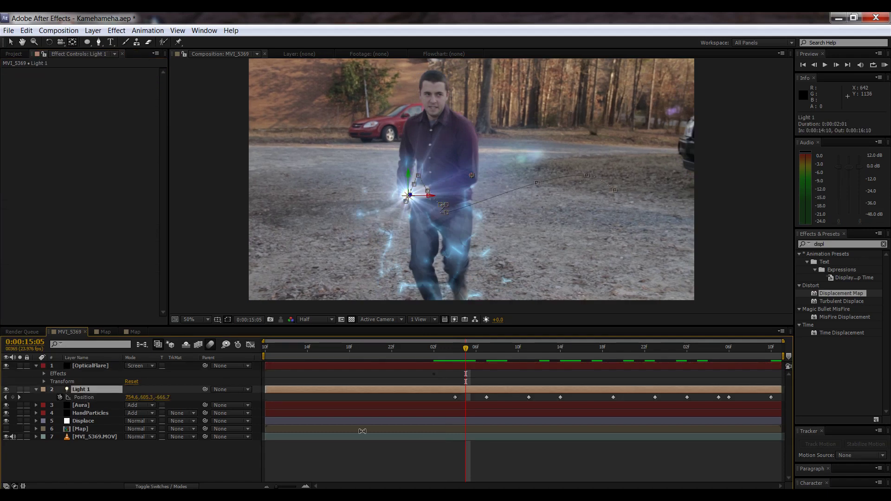
drag(468, 349, 458, 345)
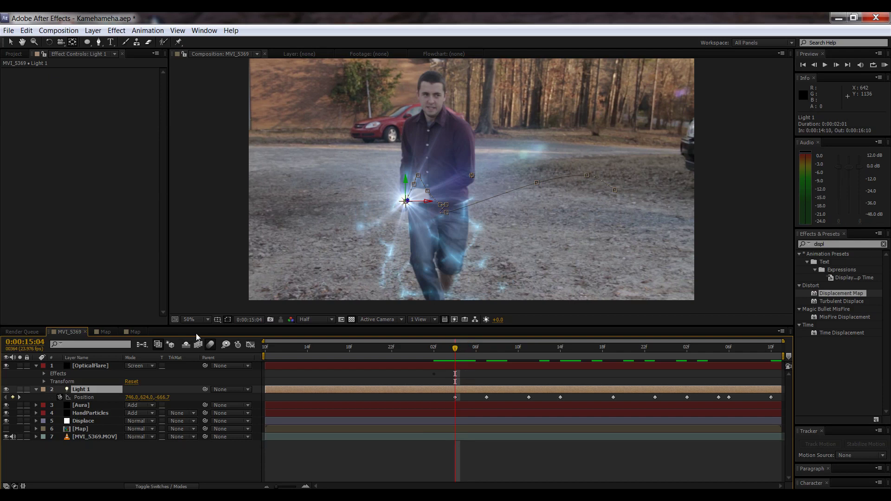
click(86, 369)
key(u)
click(130, 382)
text(00.0)
key(Return)
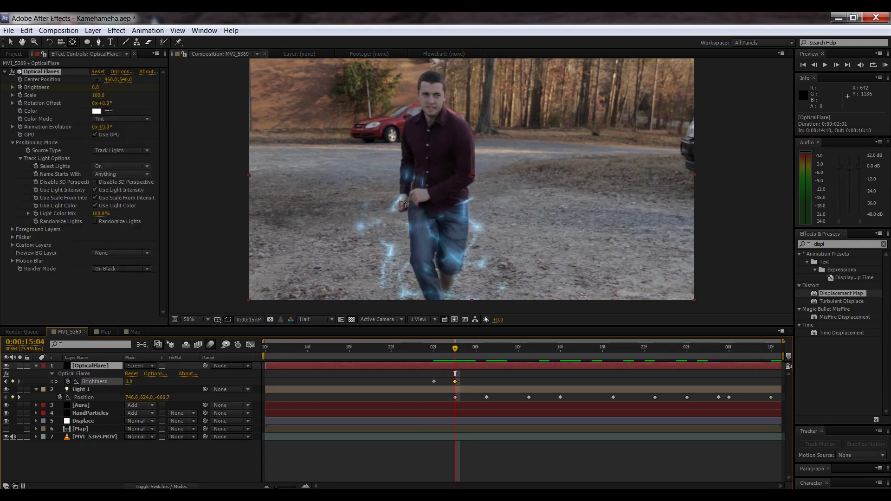
Step: Keyframe the flare's Brightness at 100 at 0:00:15:11
drag(457, 351, 532, 363)
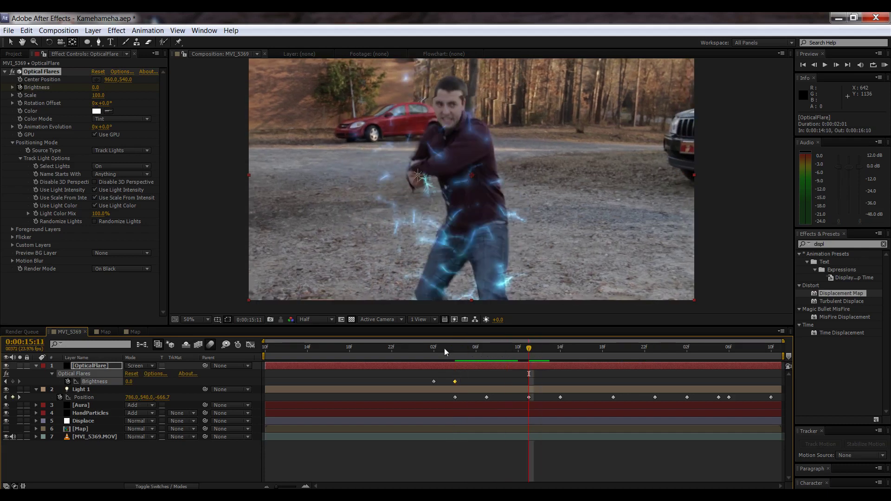
drag(129, 382, 139, 383)
click(135, 382)
text(10)
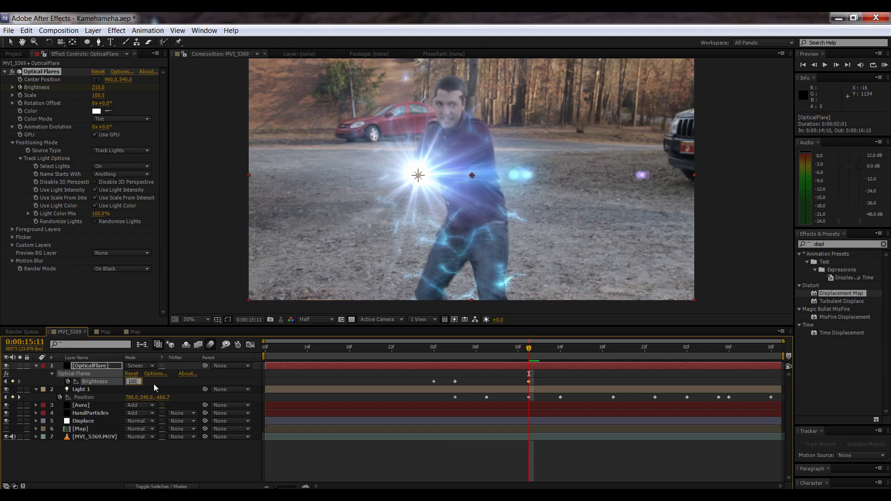
key(Return)
Step: Keyframe the flare's Brightness at 175 at 0:00:15:20 and at 200 at 0:00:16:06
drag(537, 351, 625, 379)
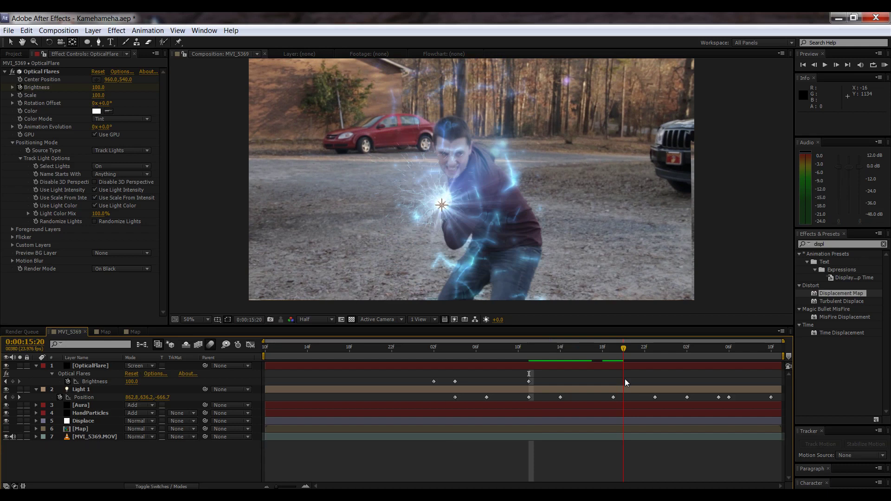
click(132, 381)
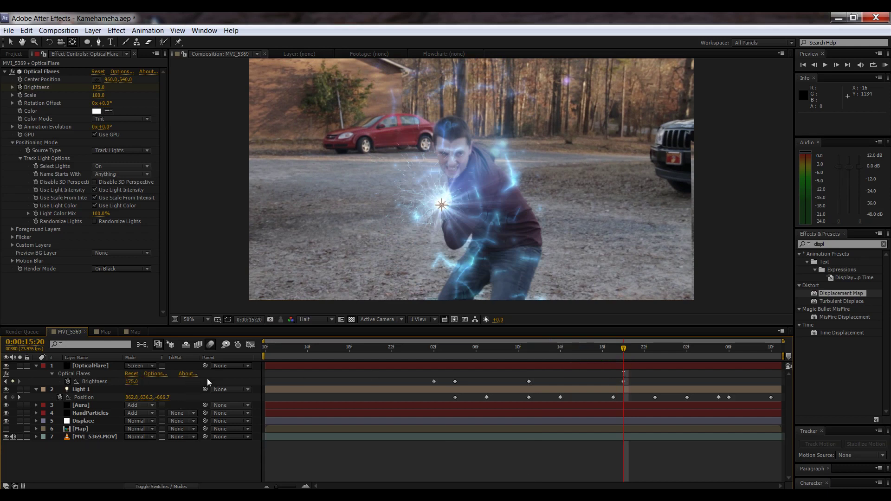
text(175)
key(Return)
drag(656, 353, 727, 355)
click(132, 382)
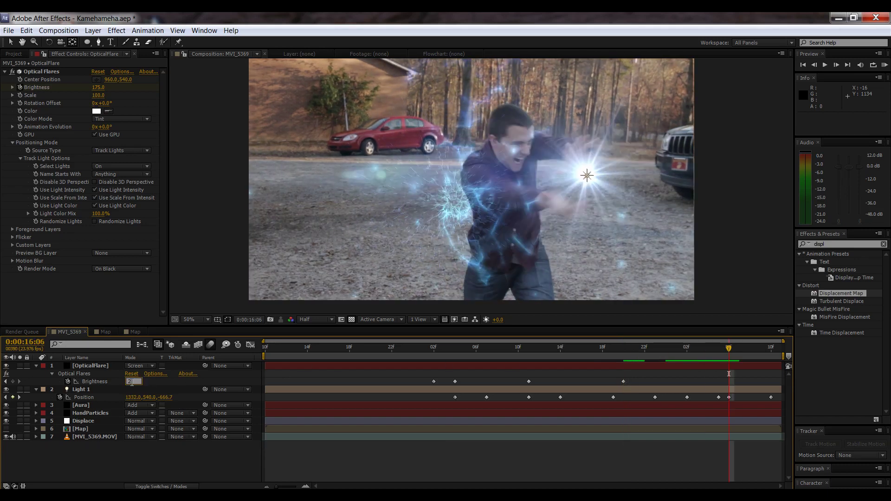
key(Return)
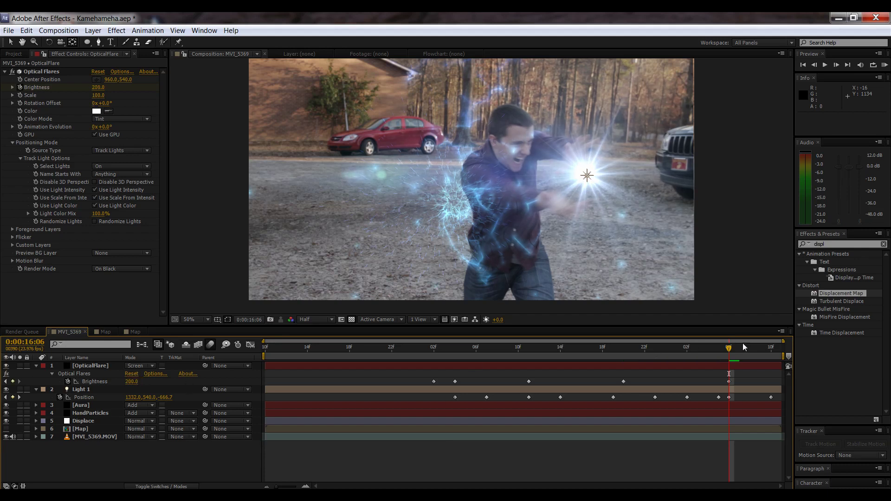
Step: Load the Orb Light preset from Pro Presets 2 into the OpticalFlare layer's Optical Flares effect
drag(734, 348, 772, 349)
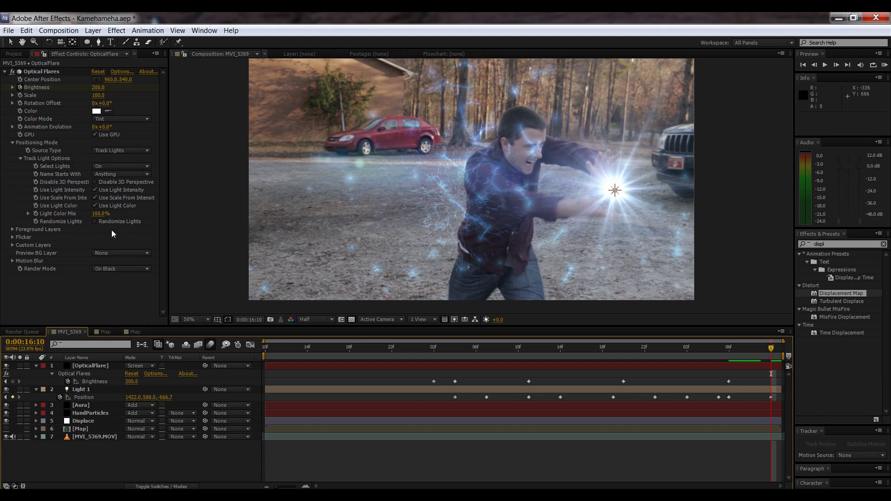
click(119, 71)
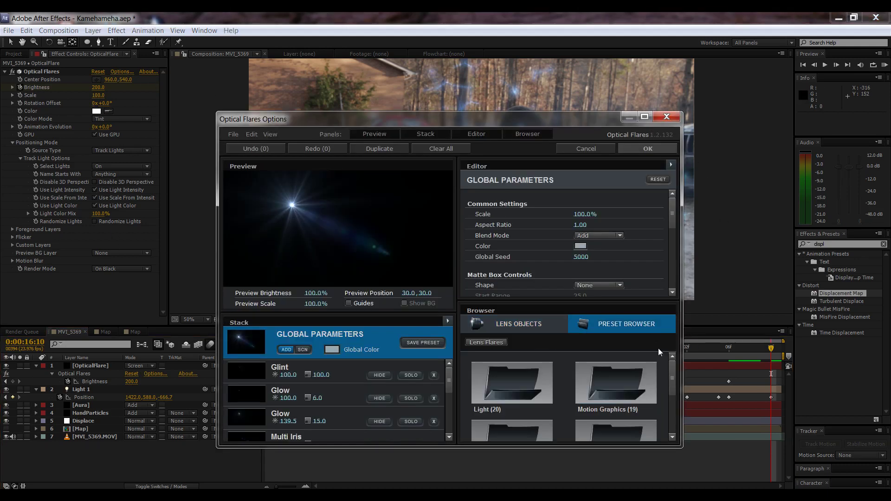
drag(673, 374, 671, 418)
click(527, 409)
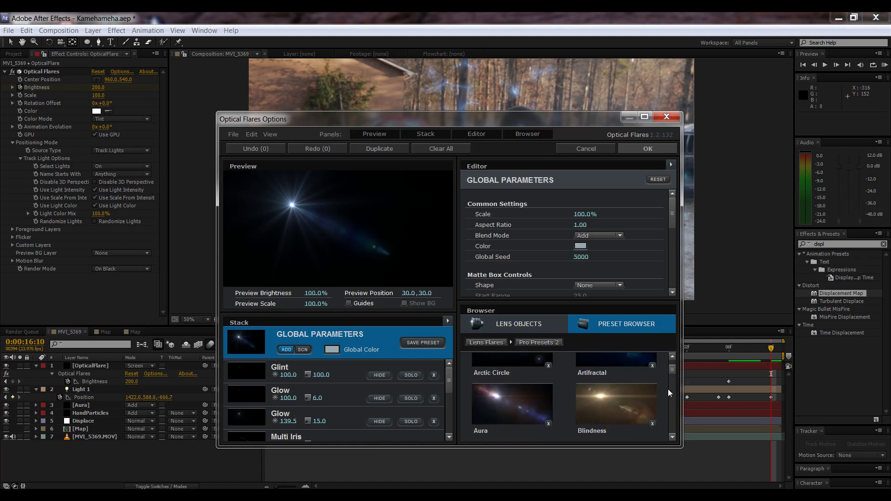
scroll(672, 368, up, 1)
drag(674, 370, 682, 397)
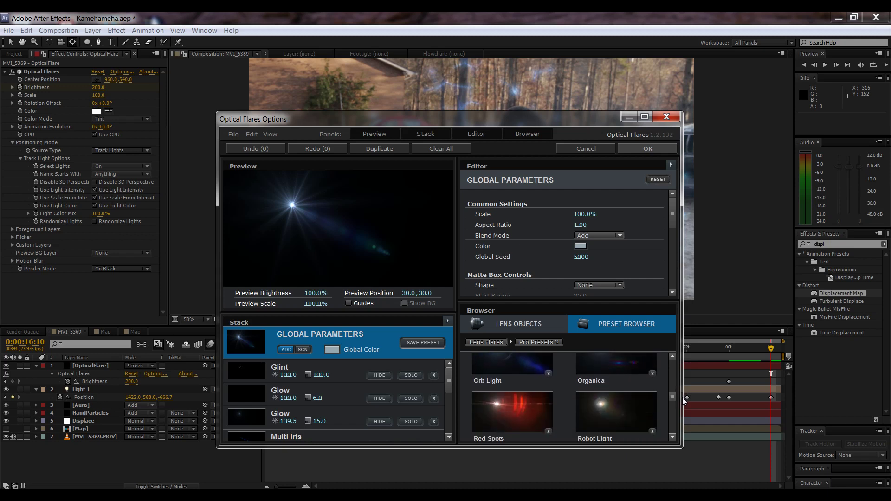
click(511, 364)
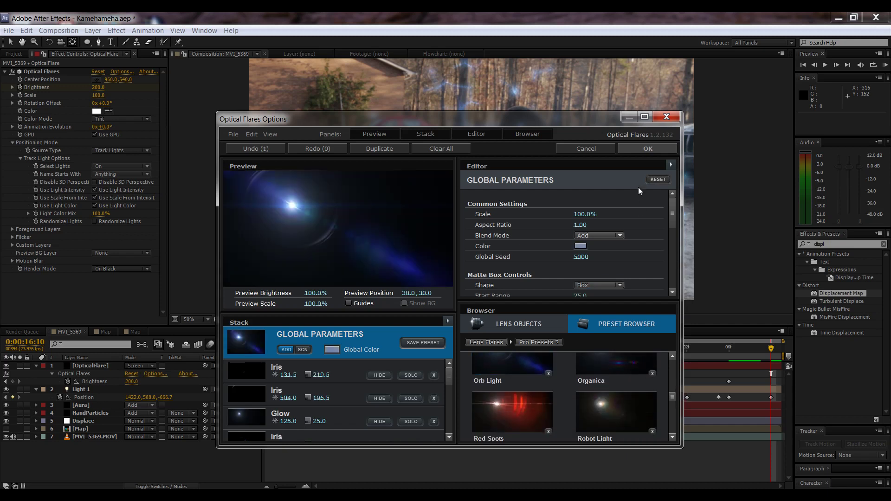
click(648, 149)
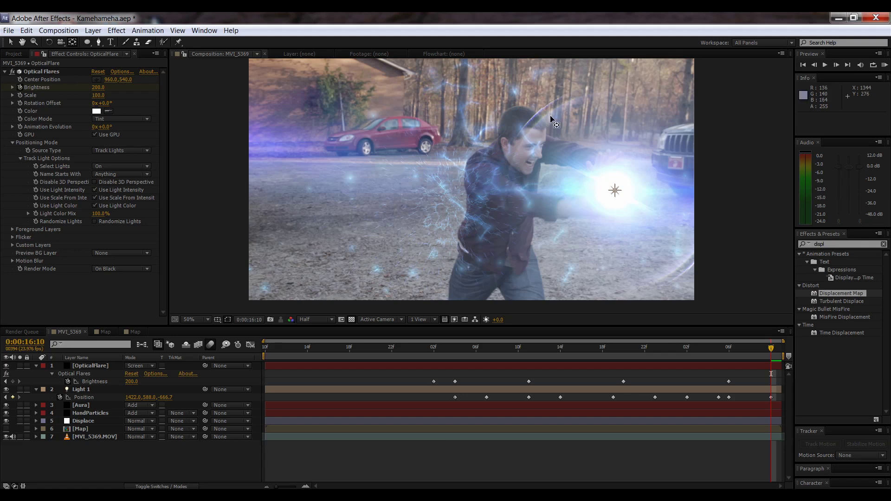
Step: At 0:00:16:09, create a full-frame solid in a pale blue sampled from the flare's glow
mouse_move(750, 354)
mouse_down()
mouse_move(488, 359)
mouse_move(761, 360)
mouse_up()
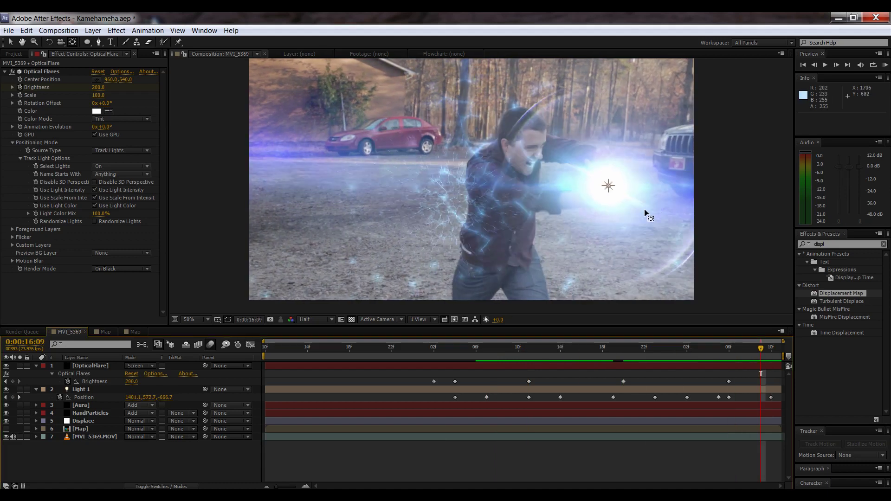
key(ctrl+y)
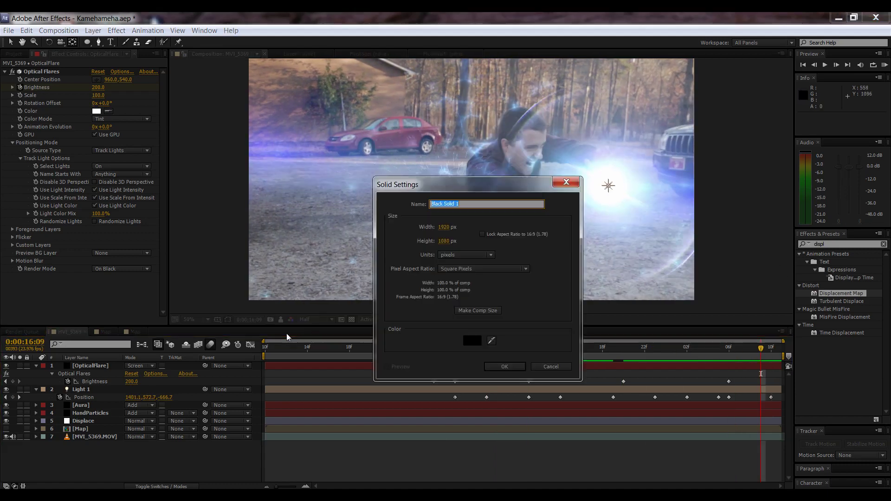
click(489, 344)
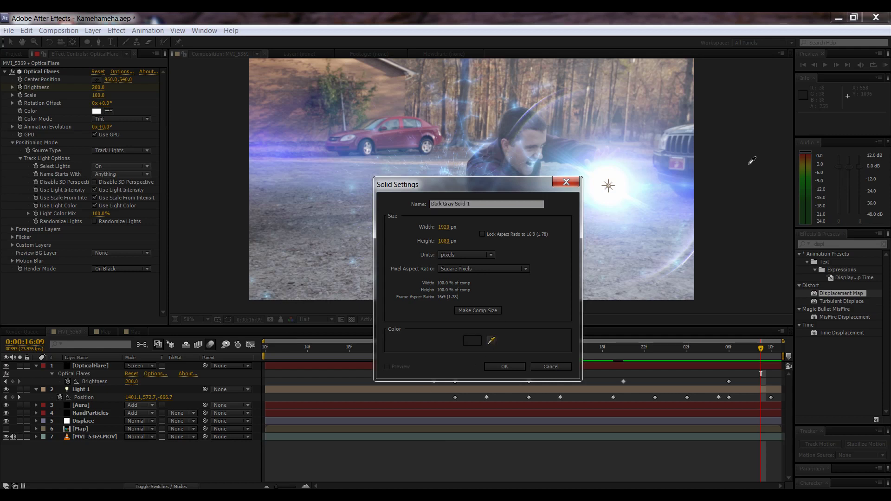
click(496, 367)
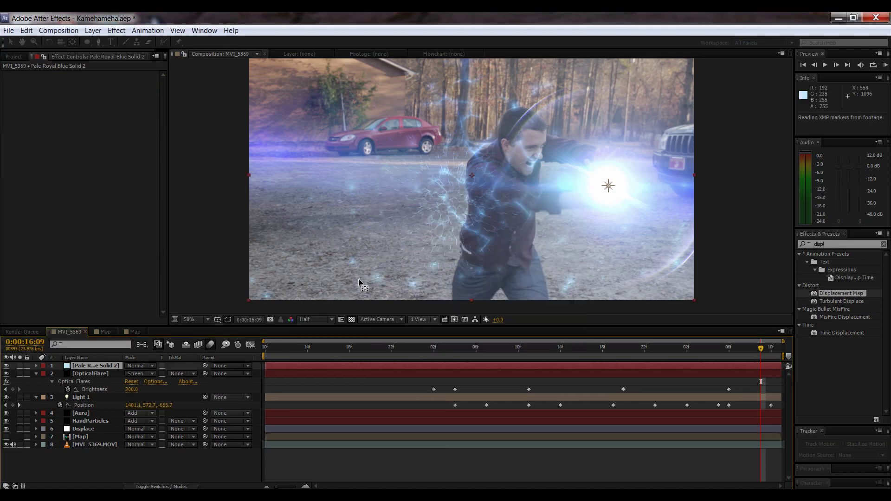
Step: Mask the pale blue solid to a four-point beam widening from the flare past the frame's right edge, hiding the layer while drawing
key(g)
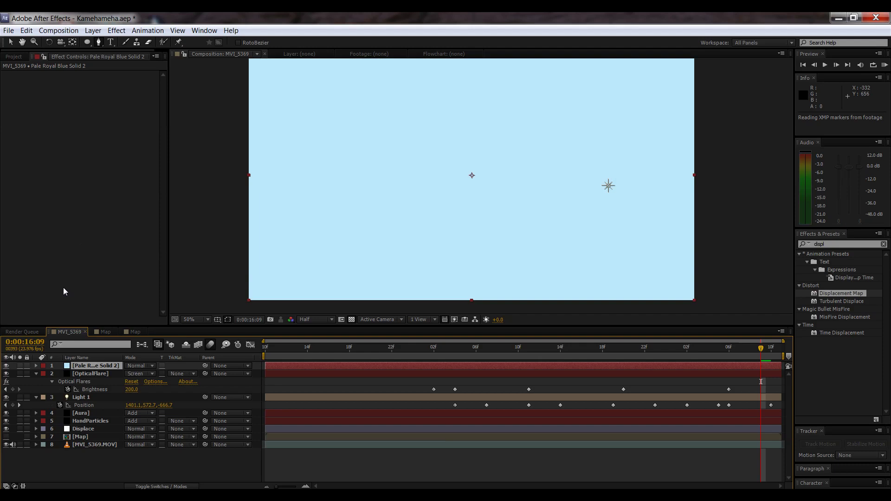
click(6, 366)
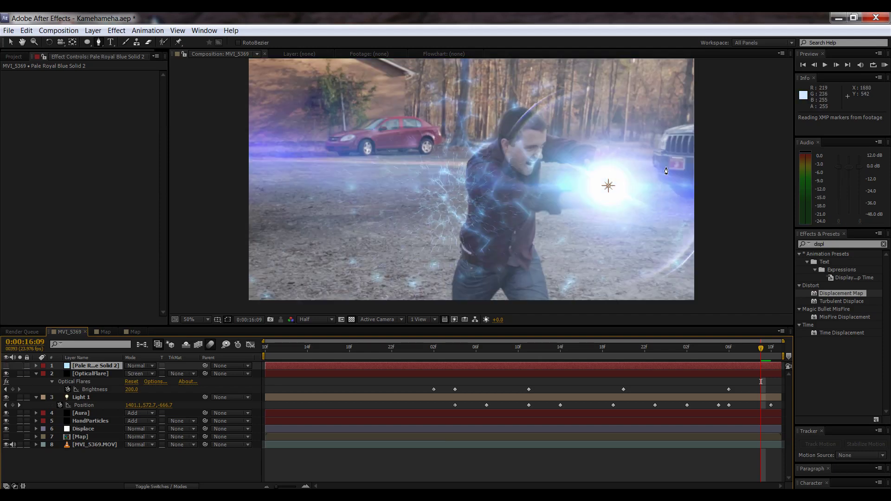
drag(639, 175, 714, 161)
click(723, 236)
click(633, 207)
click(638, 175)
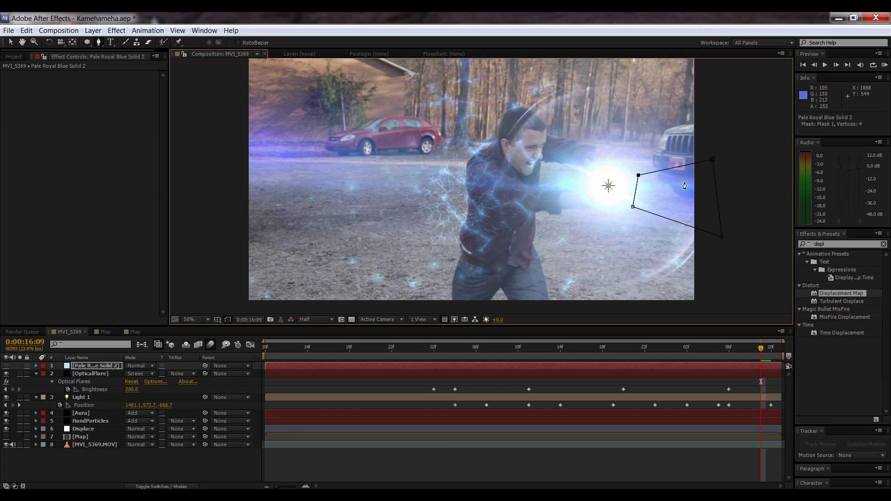
click(6, 367)
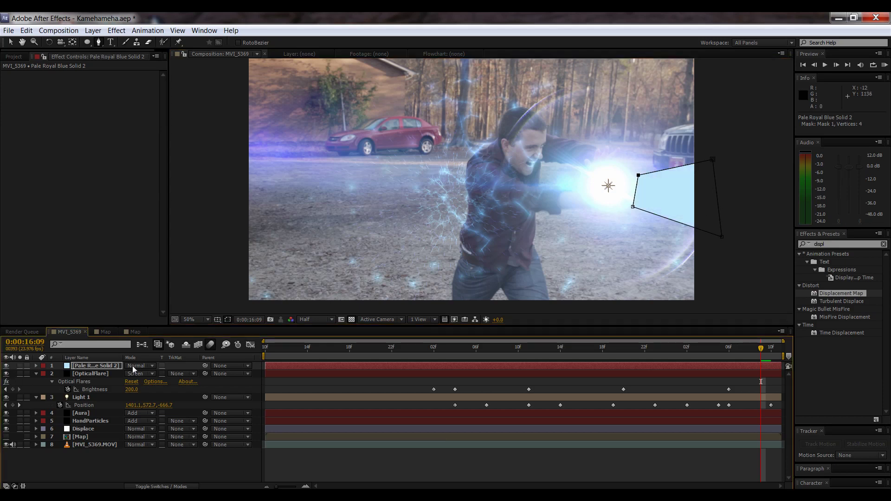
Step: Set the pale blue beam solid's blending mode to Add and its Mask 1 feather to 45 pixels
click(151, 366)
click(160, 192)
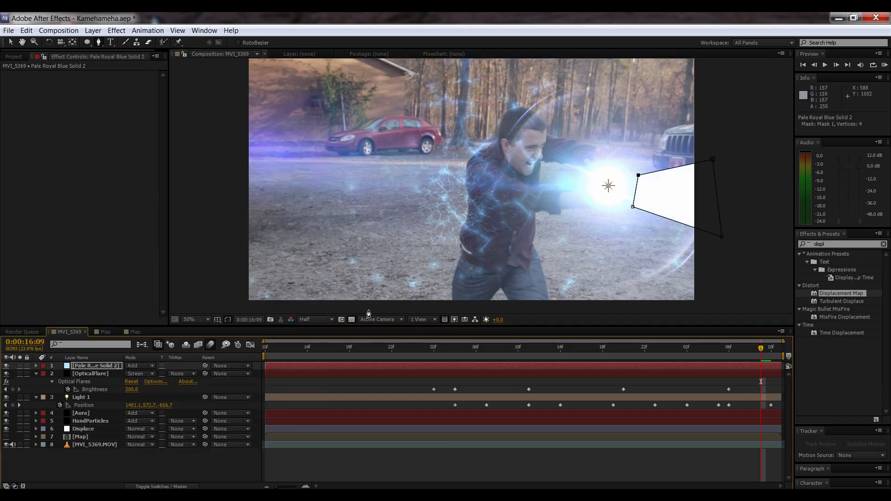
key(m)
key(m)
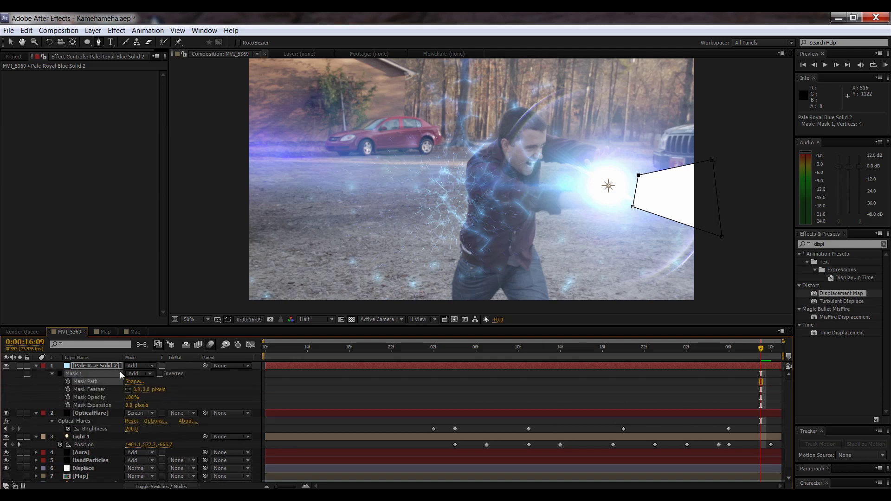
drag(146, 390, 177, 400)
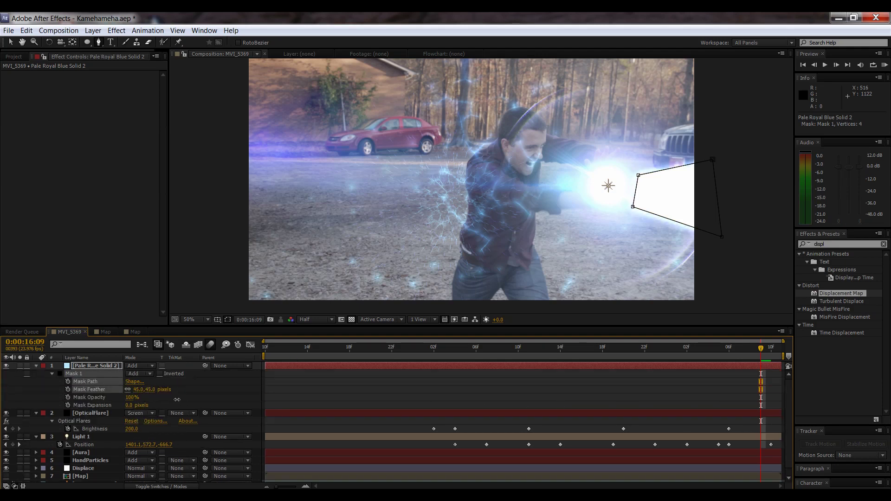
Step: Keyframe the beam solid's Mask Expansion at 0 pixels at 0:00:16:09 and at -151 pixels at 0:00:16:06
click(36, 367)
key(m)
key(m)
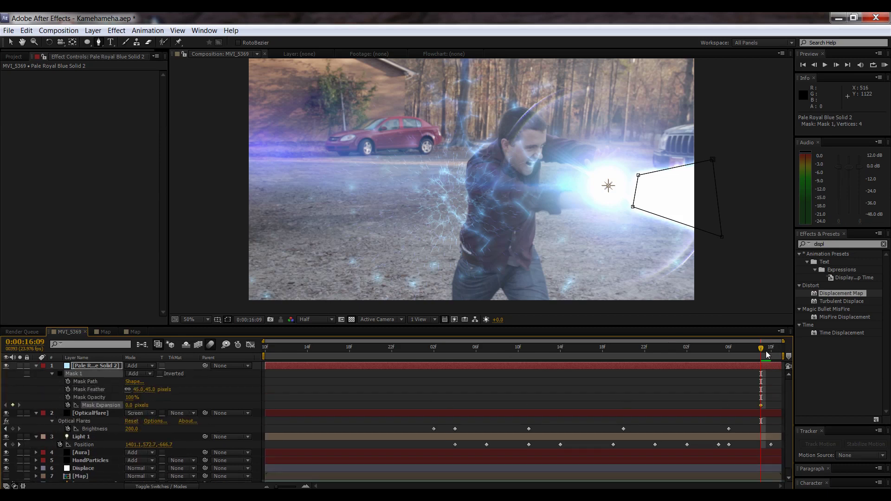
drag(763, 351, 729, 349)
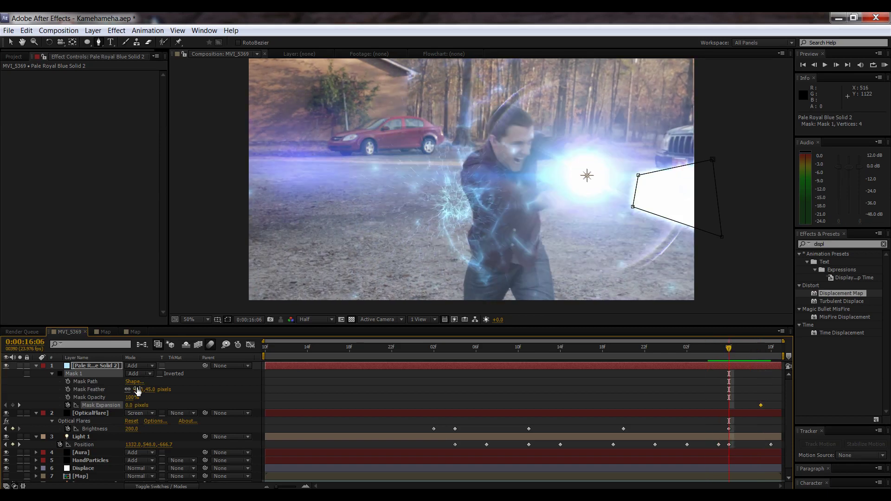
drag(128, 405, 59, 403)
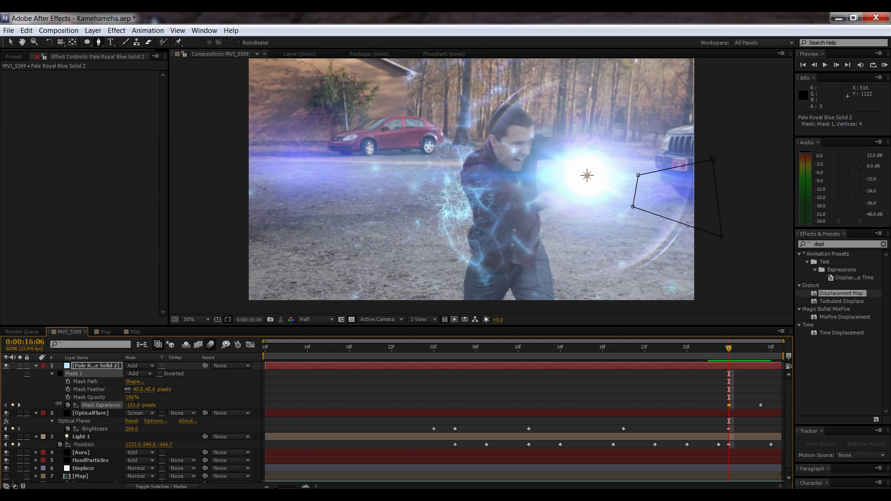
Step: Keyframe the beam solid's Position at 834, 496 at 0:00:16:06 and at 848, 508 at 0:00:16:09
click(97, 369)
key(p)
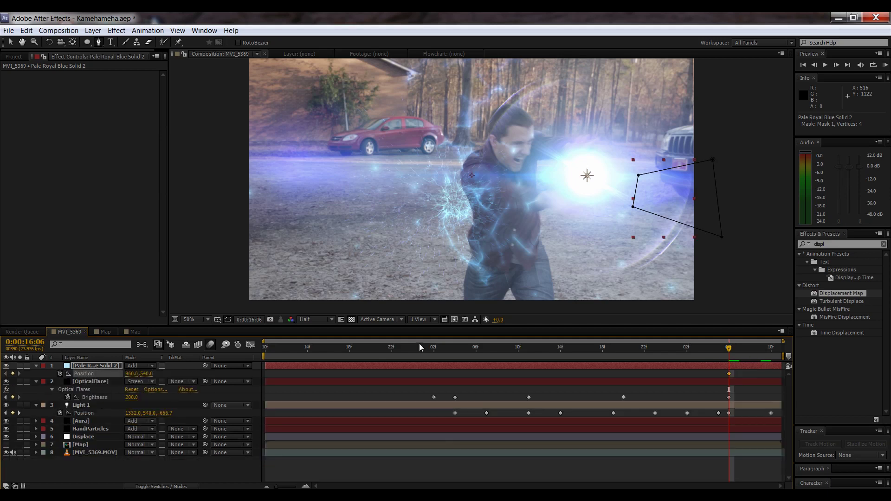
mouse_move(730, 353)
mouse_down()
mouse_move(746, 358)
mouse_move(730, 356)
mouse_up()
drag(695, 212, 675, 211)
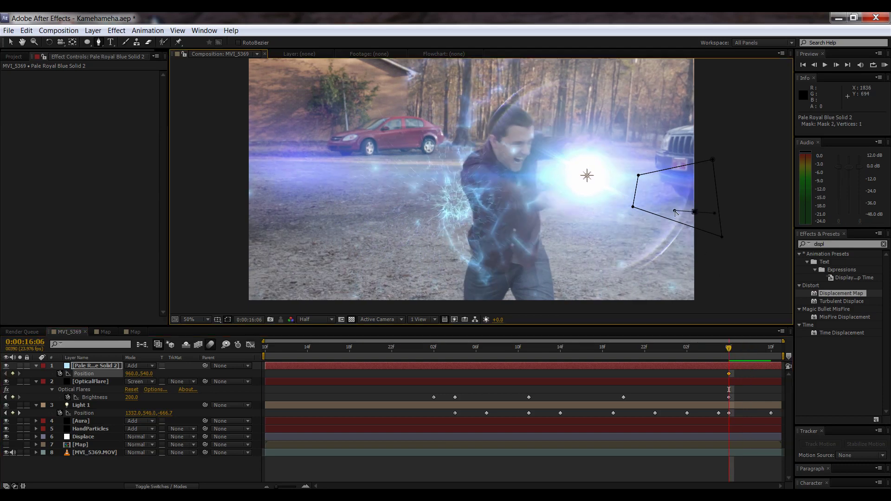
key(ctrl+z)
key(v)
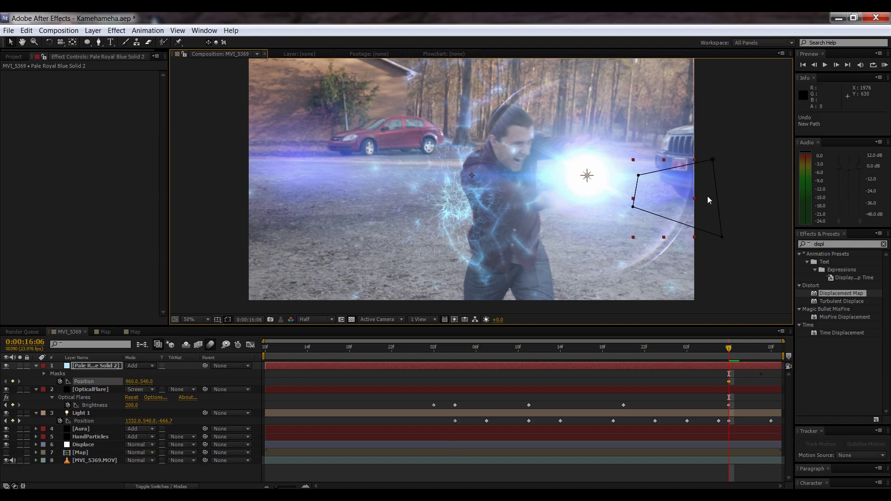
key(ctrl+a)
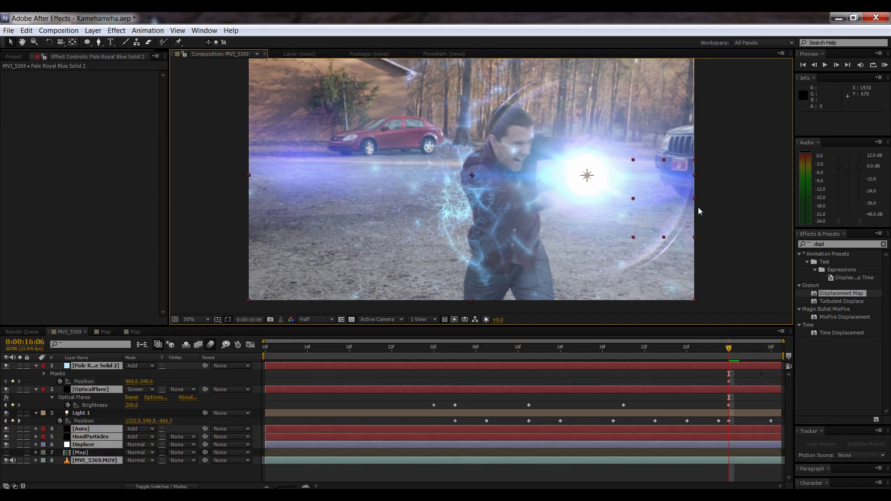
click(87, 371)
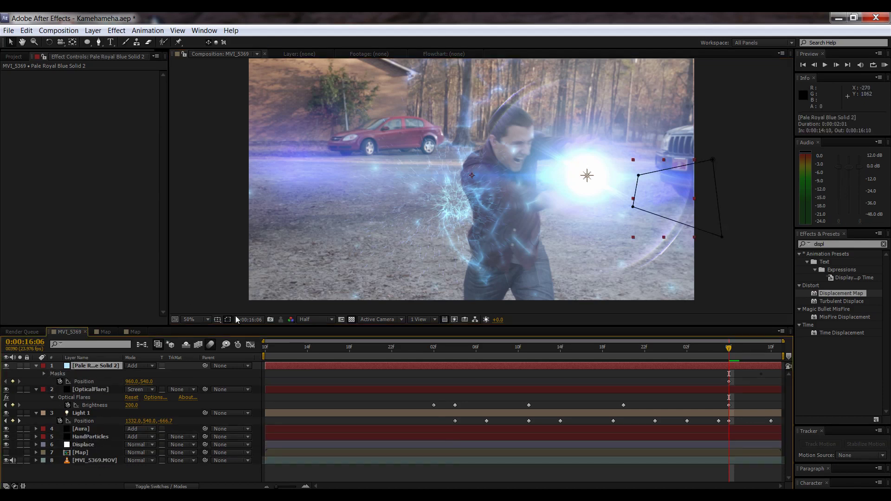
drag(682, 209, 653, 199)
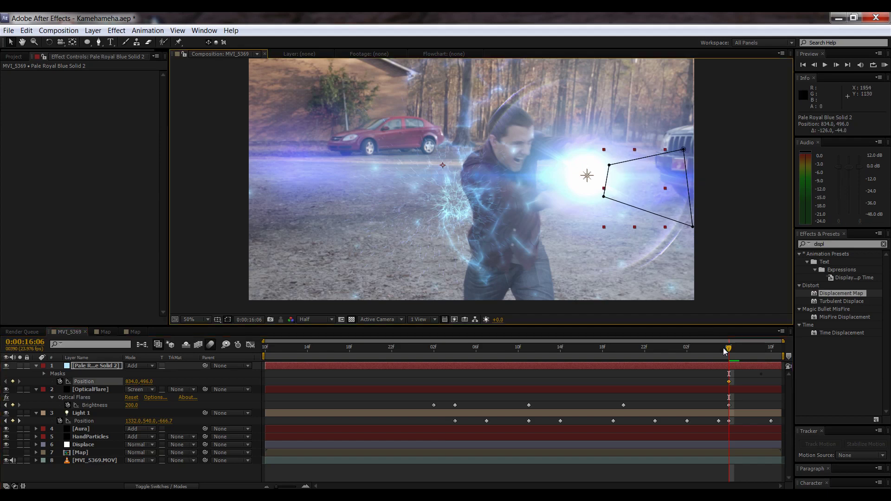
drag(730, 353, 760, 363)
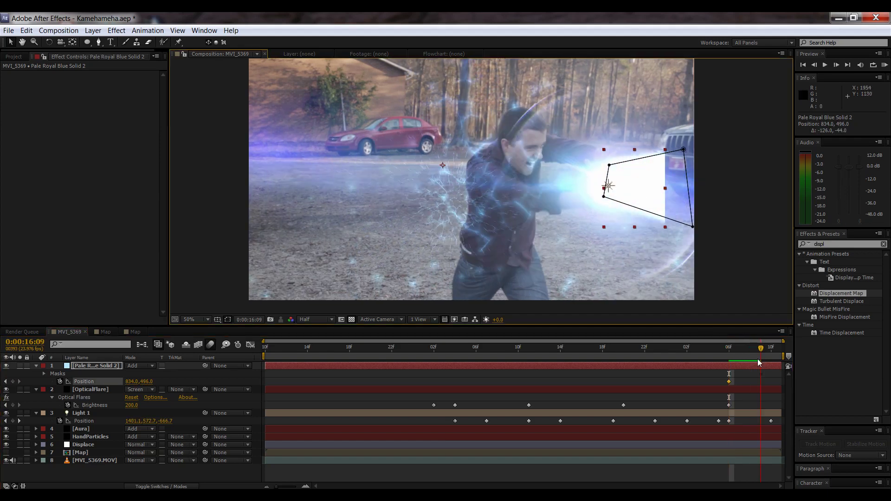
drag(667, 190, 672, 196)
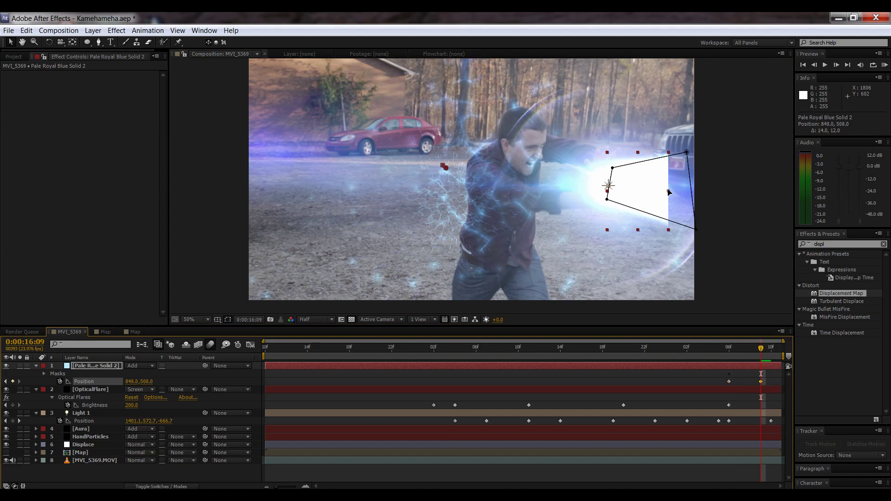
Step: Widen the beam solid to 2195 px so it extends past the frame edge
click(94, 32)
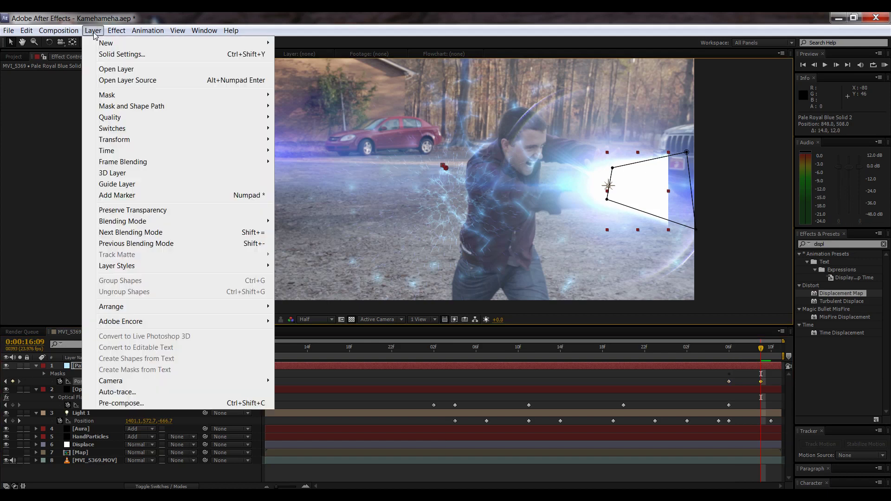
click(121, 55)
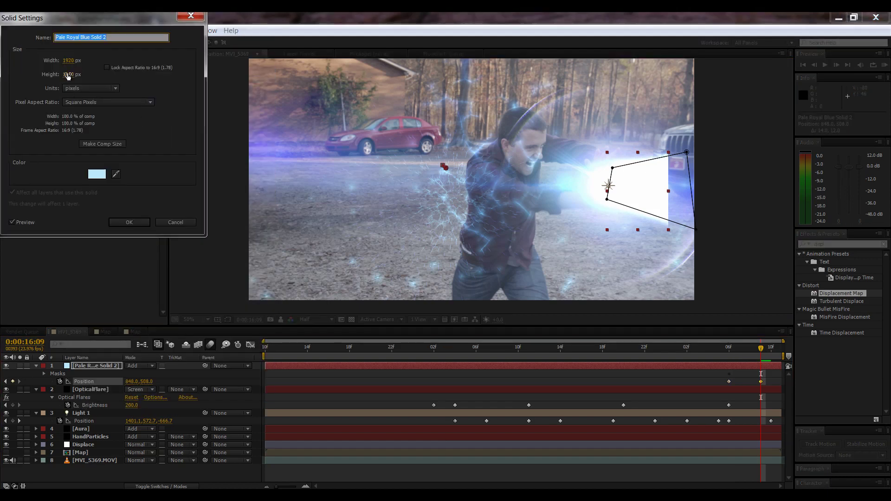
drag(73, 66, 207, 68)
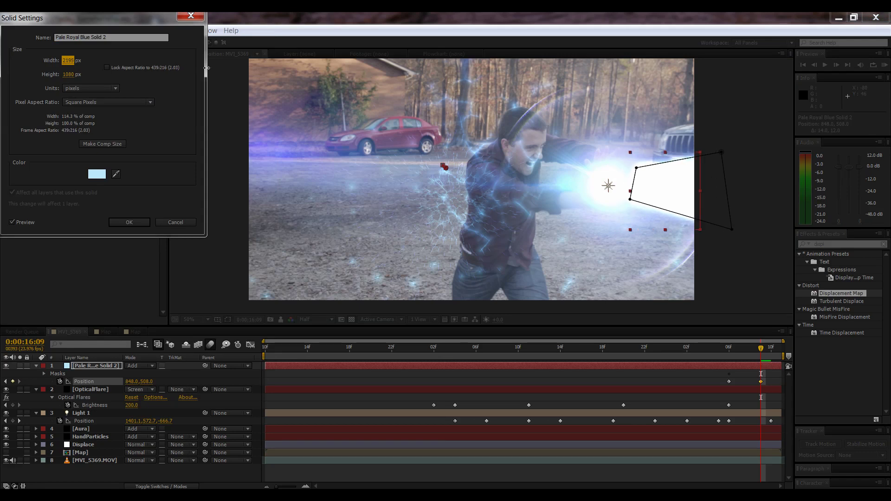
click(130, 223)
Step: At 0:00:16:06, move the beam solid to position 830, 516, and check the beam at 0:00:16:10
drag(751, 352, 729, 382)
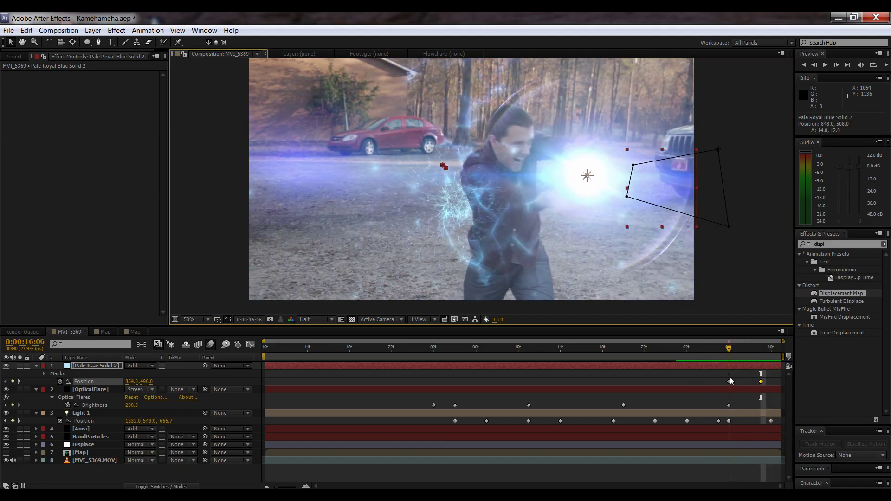
drag(666, 204, 667, 206)
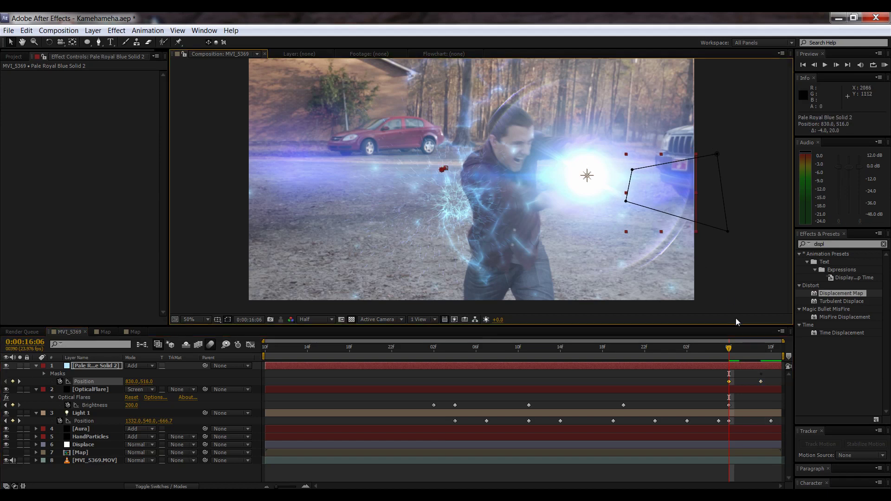
drag(728, 349, 783, 365)
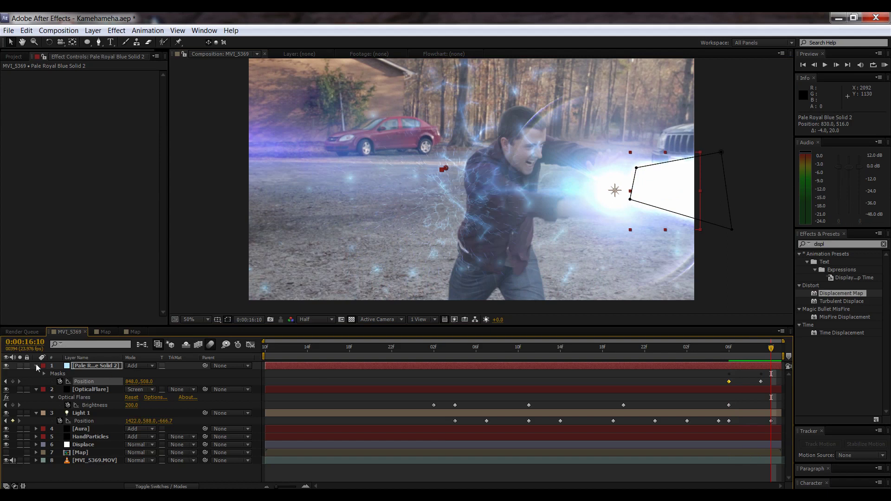
Step: Collapse the open properties of the beam solid, OpticalFlare and Light 1 layers, and deselect all layers
click(37, 366)
click(36, 374)
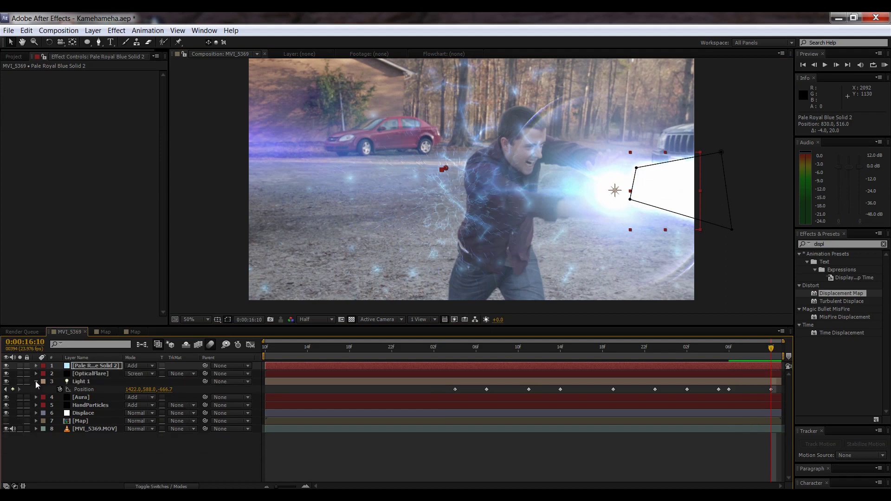
click(37, 382)
click(74, 449)
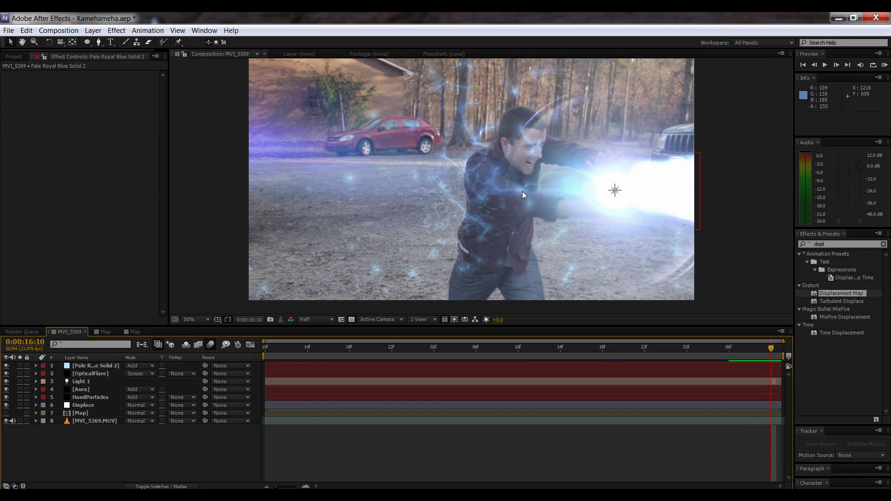
Step: Create an adjustment layer above all other layers and apply the Tint effect to it
key(comma)
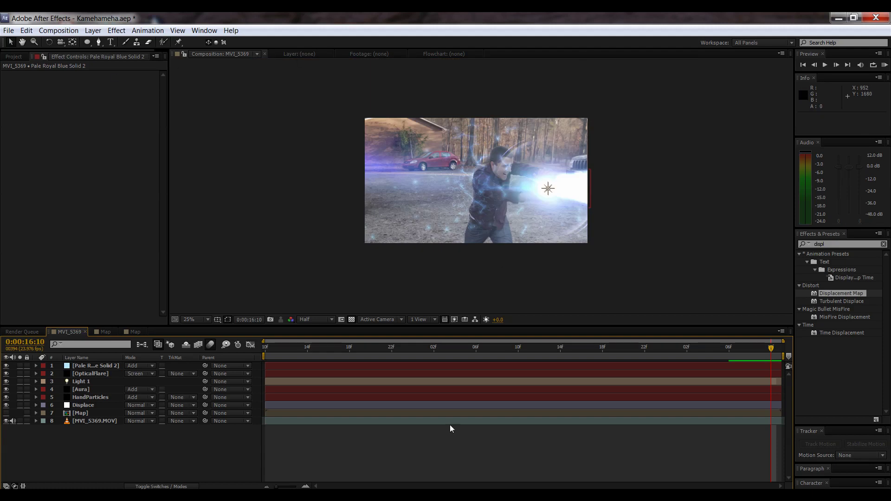
key(ctrl+y)
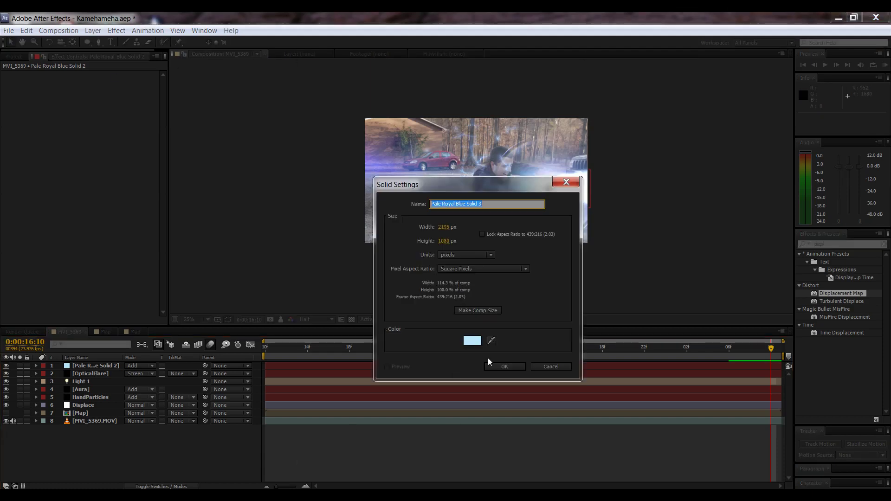
key(Escape)
click(93, 30)
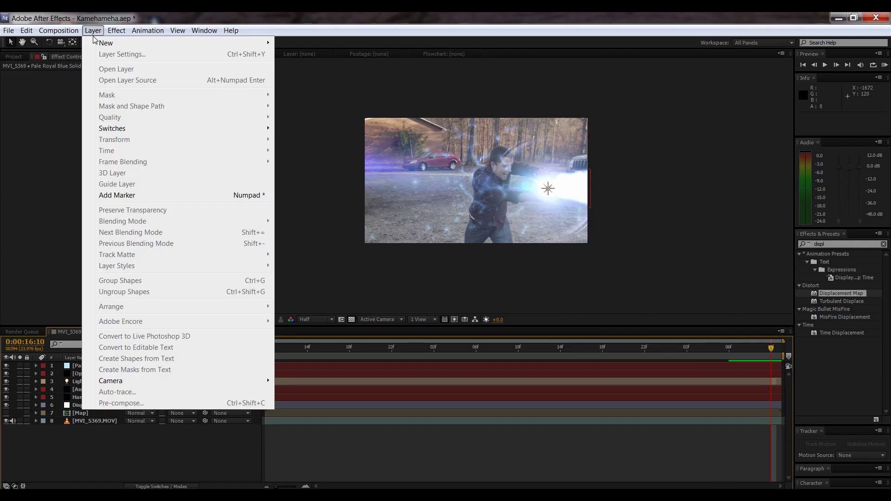
mouse_move(190, 43)
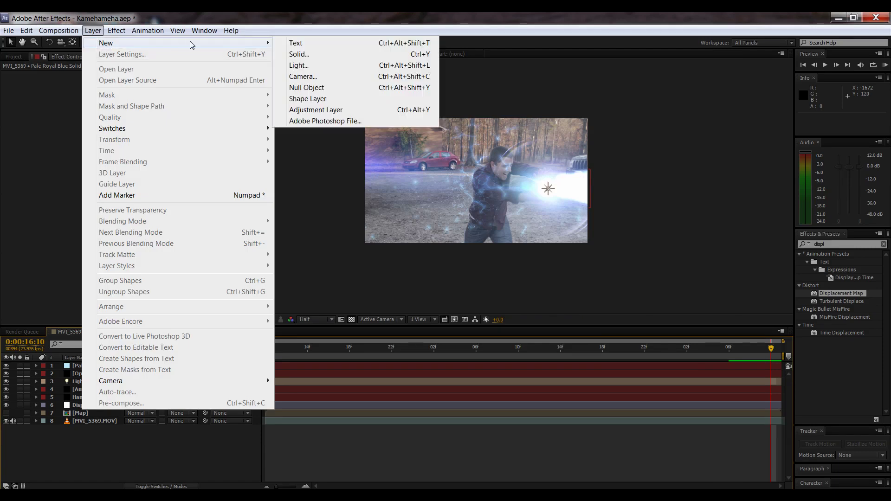
click(324, 112)
click(117, 30)
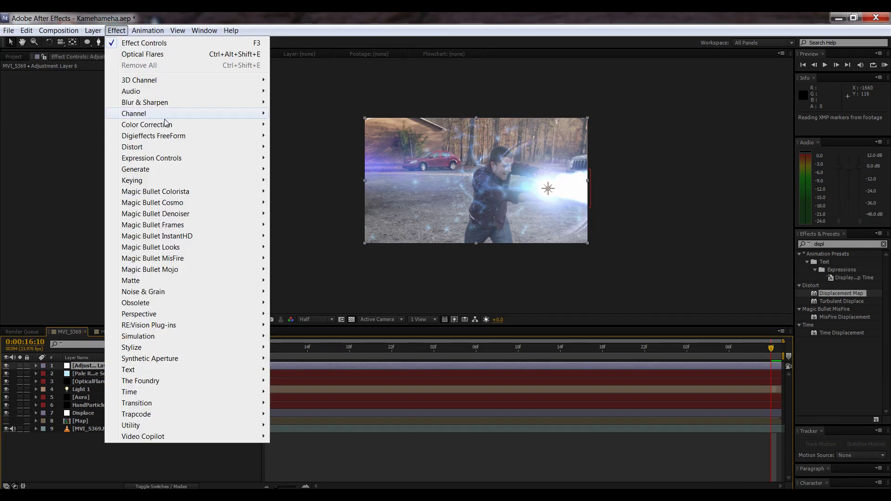
mouse_move(162, 125)
click(291, 437)
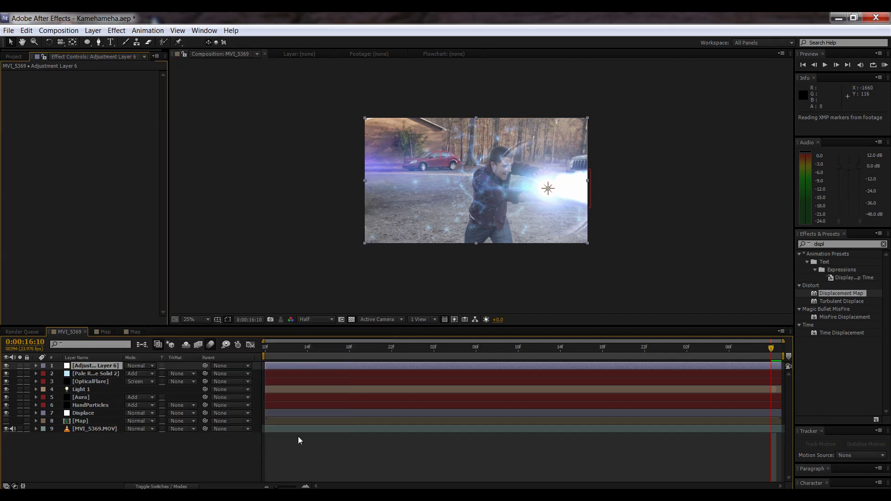
Step: Set the Tint effect's Map Black To color to the deep blue 1E3CAB
click(96, 84)
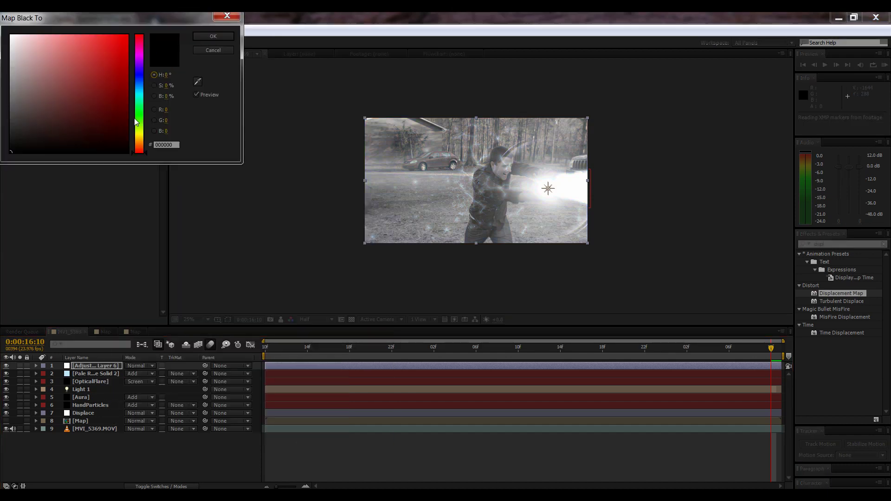
click(139, 78)
click(107, 73)
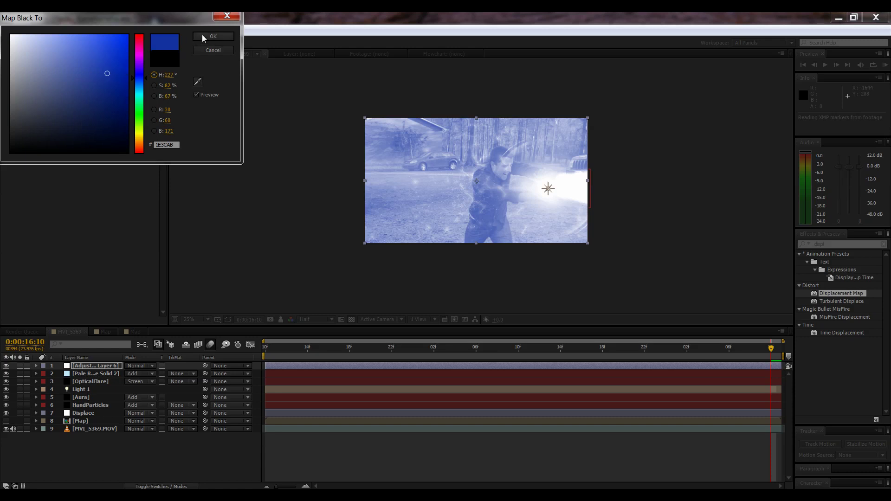
click(203, 37)
Step: Set the Tint effect's Map White To color to the pale yellow EFDE82
click(98, 92)
click(141, 132)
click(142, 136)
click(64, 42)
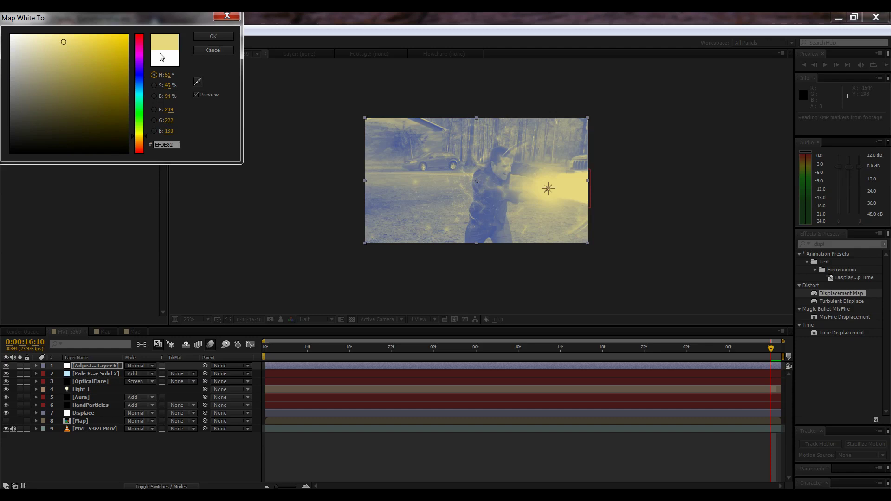
click(206, 37)
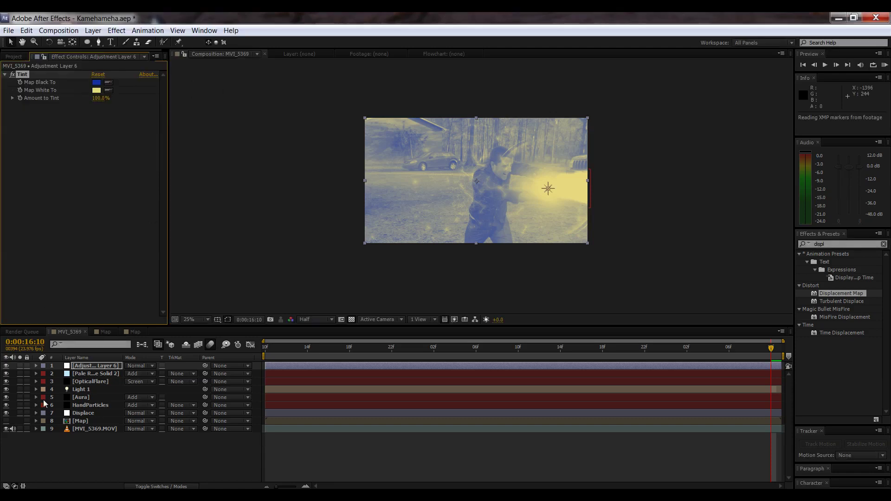
Step: Set the Tint effect's Amount to Tint to 25% and inspect the graded frame up close
drag(92, 98, 73, 112)
click(97, 99)
key(Return)
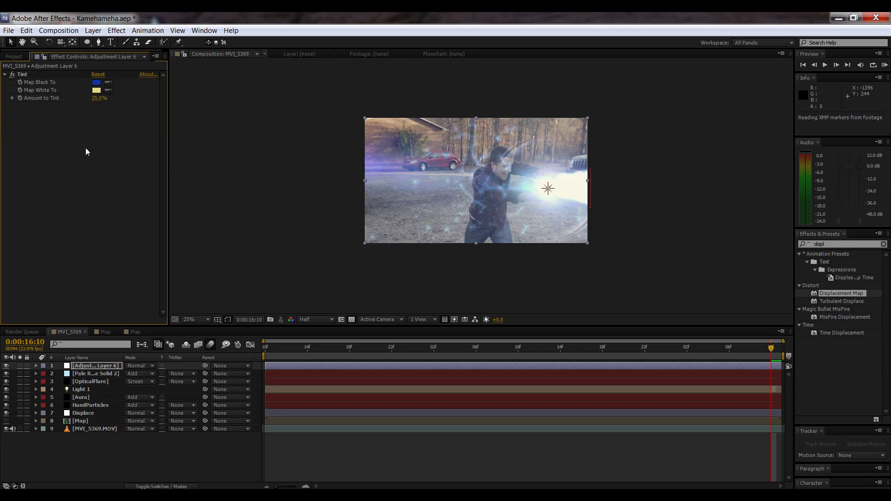
key(period)
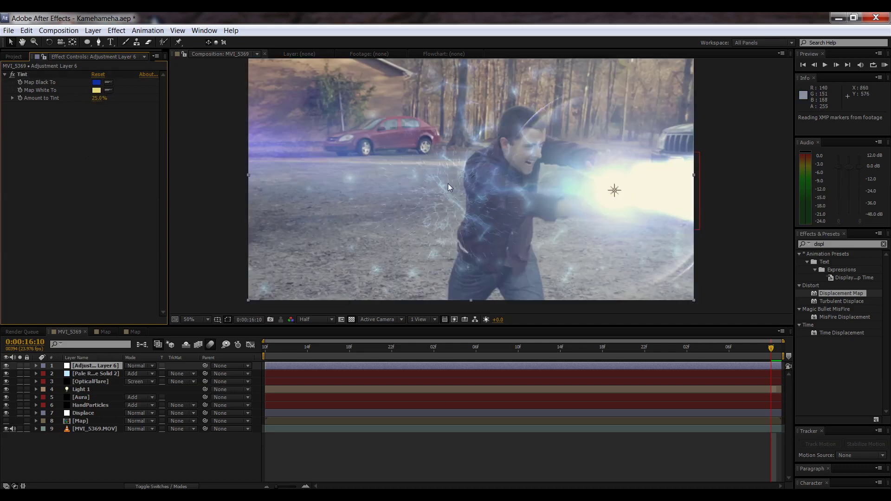
key(comma)
Step: Apply the Curves effect to the adjustment layer and pull the RGB curve down slightly in the shadows
click(123, 33)
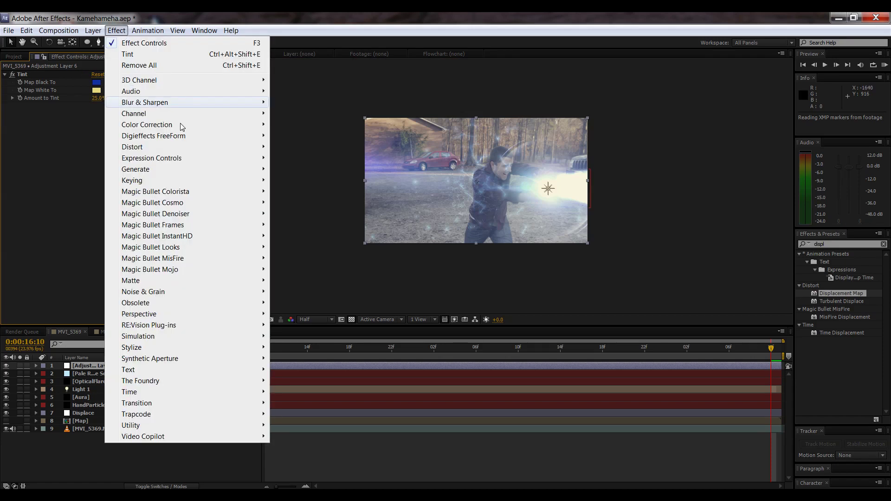
mouse_move(181, 125)
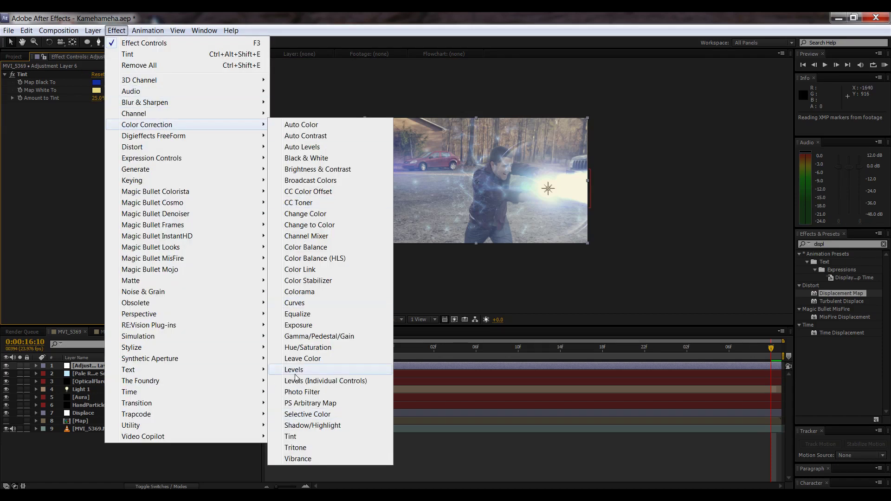
click(294, 303)
drag(28, 203, 30, 207)
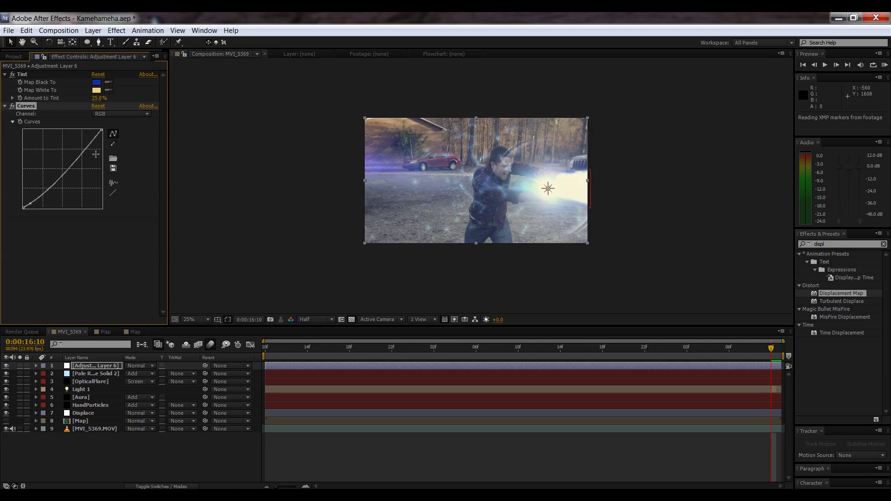
Step: Lower the midpoint of the Red channel slightly in the Curves effect and preview the graded shot
click(116, 115)
click(104, 133)
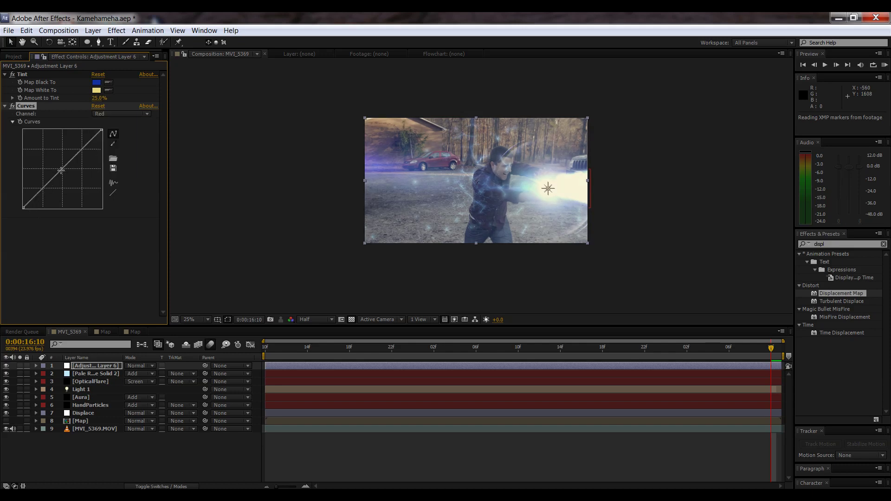
scroll(494, 177, up, 1)
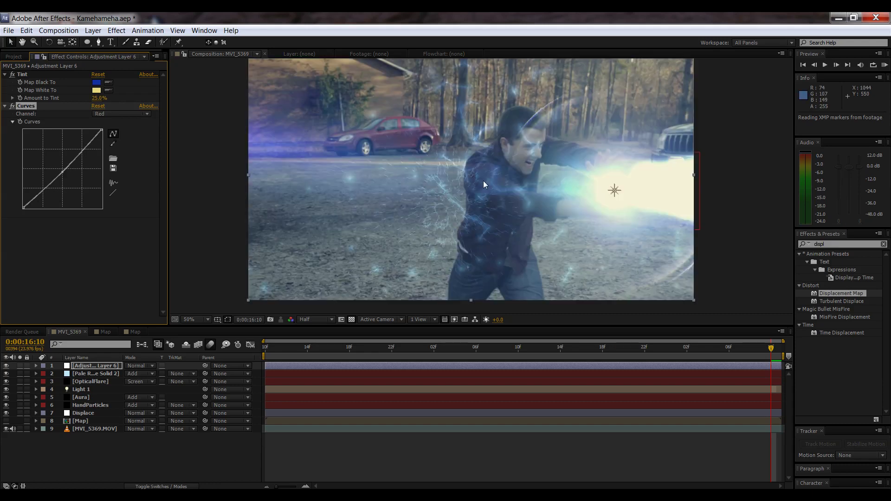
key(KP_0)
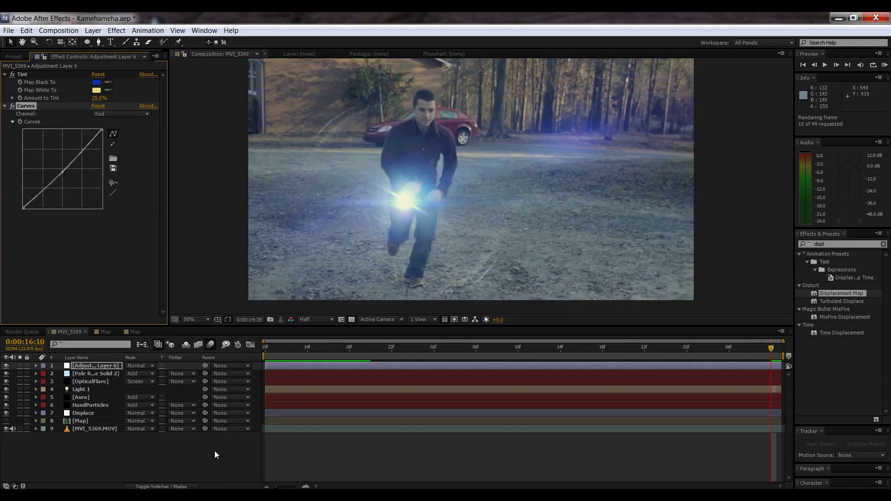
key(space)
key(space)
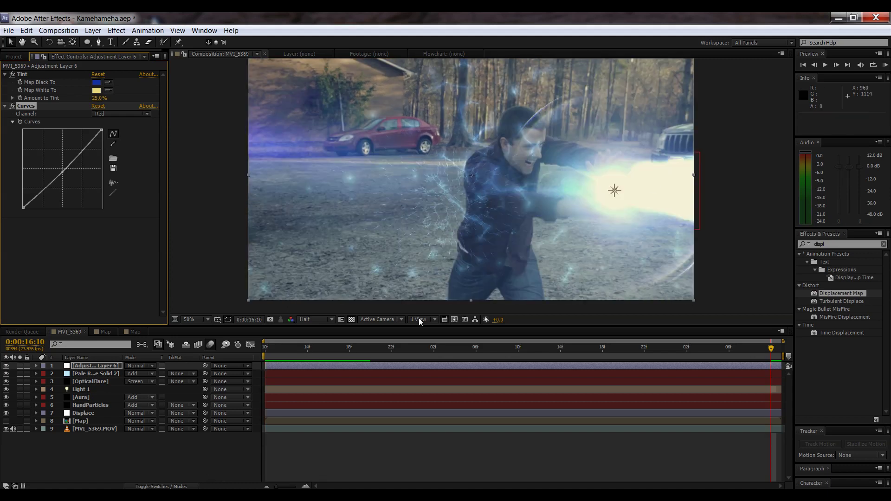
Step: Set the OpticalFlare layer's Brightness keyframe at 0:00:15:02 to 0
drag(355, 352, 453, 357)
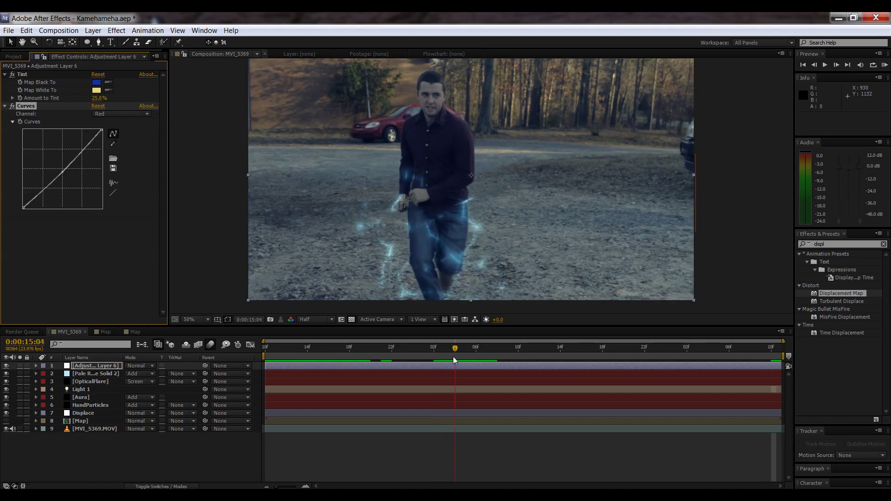
click(87, 381)
key(u)
drag(455, 353, 427, 375)
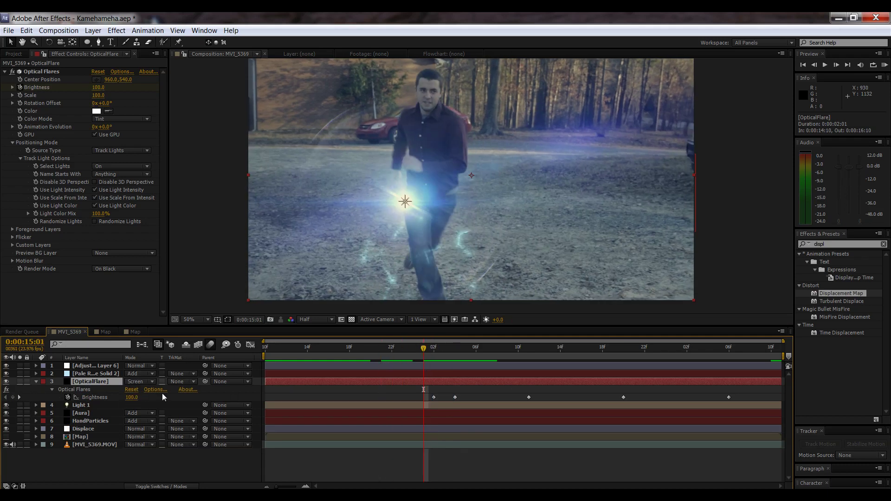
key(k)
click(132, 397)
text(0)
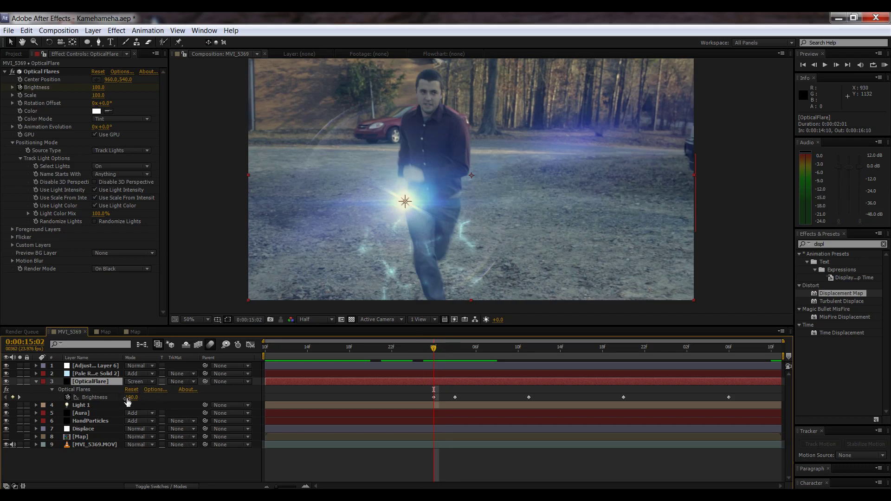
key(Return)
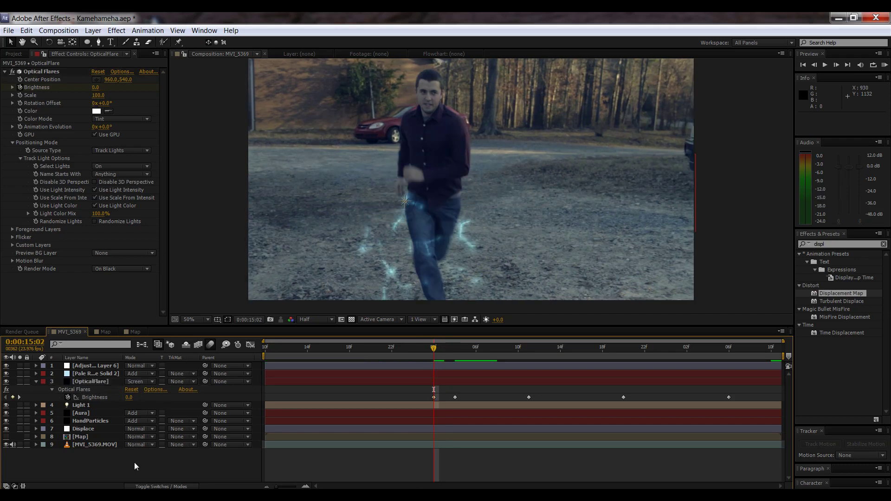
Step: Remove the OpticalFlare layer's Brightness keyframe at 0:00:15:04 and preview the flare fading in
key(Page_Down)
key(Page_Down)
key(Page_Down)
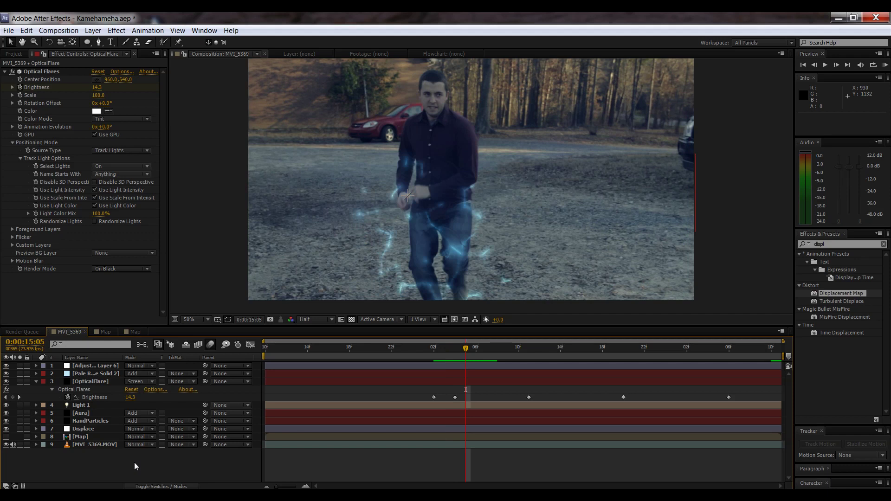
key(Page_Up)
click(129, 398)
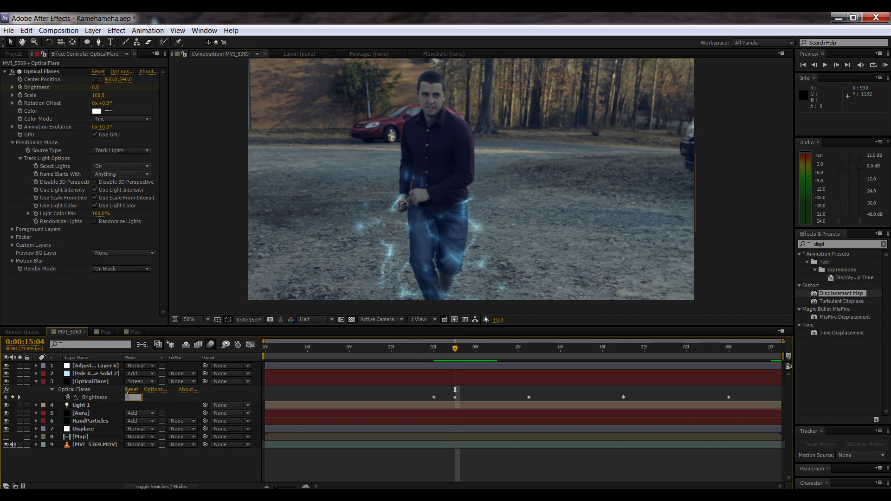
text(22.2)
key(Return)
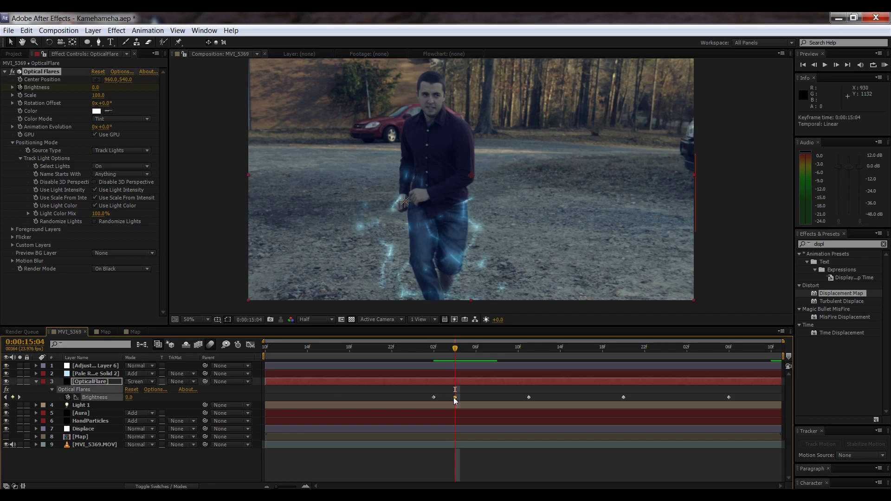
key(KP_0)
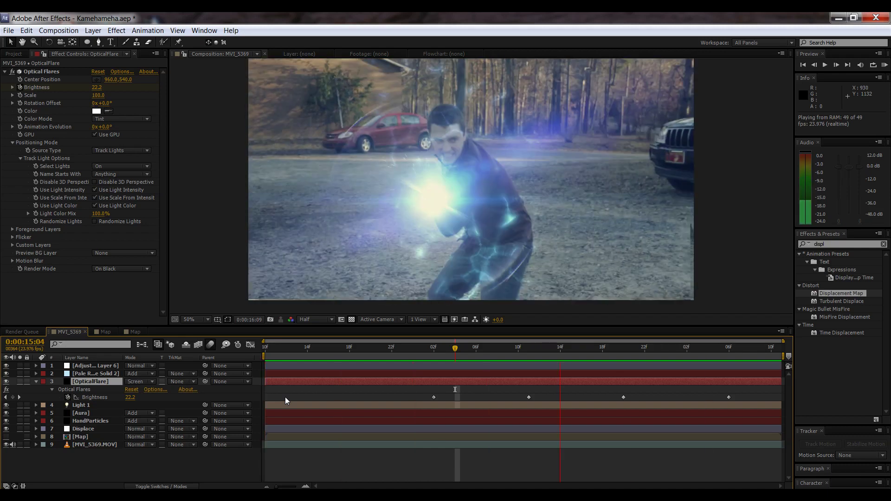
key(space)
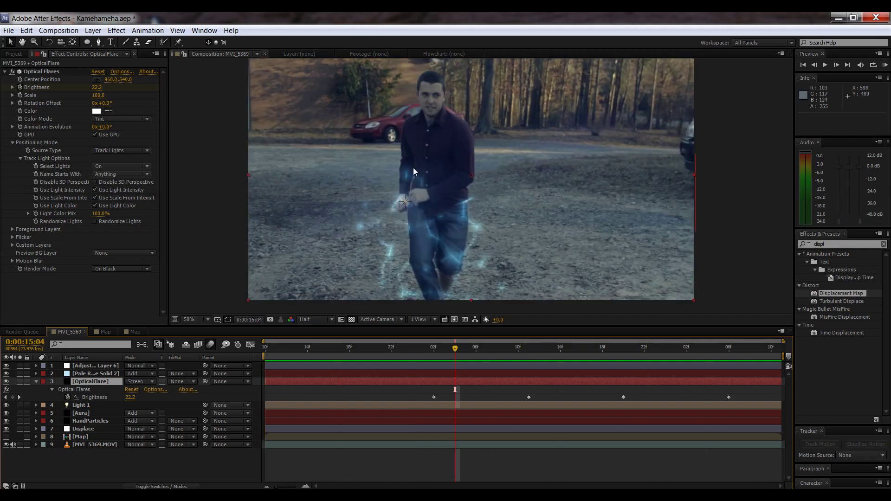
Step: Duplicate the Aura layer to intensify it, and collapse the OpticalFlare layer's properties
click(86, 414)
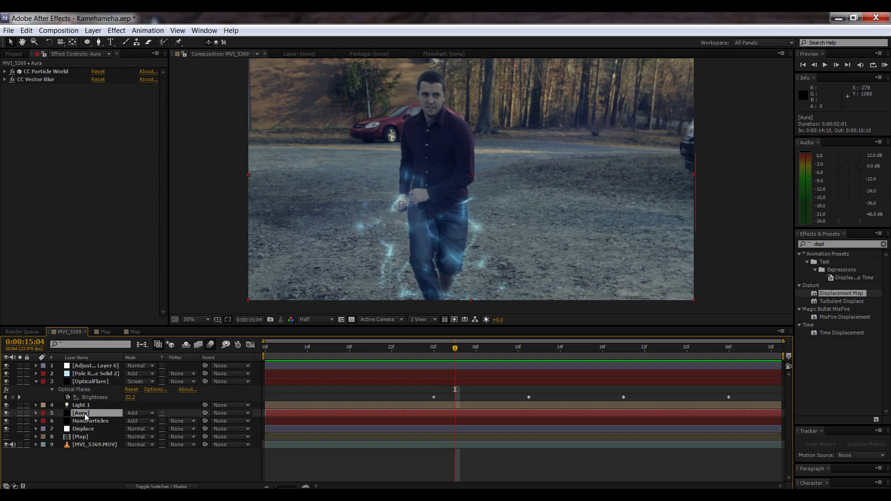
key(ctrl+d)
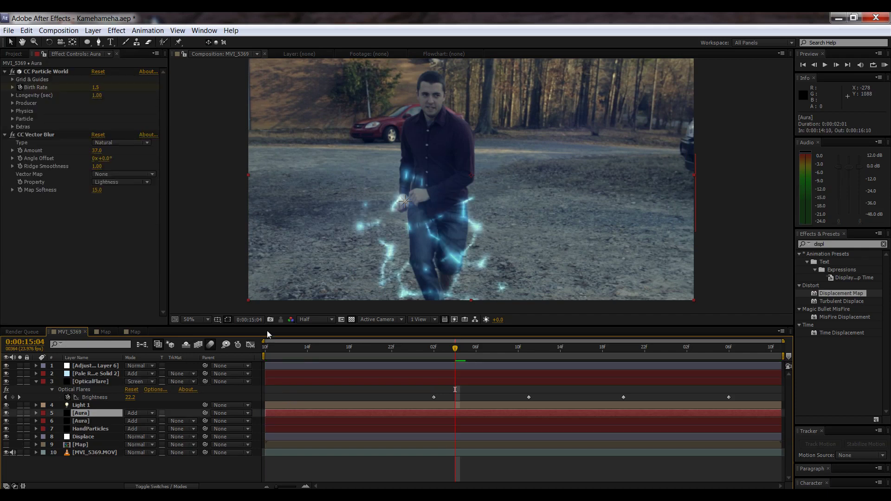
click(36, 382)
click(59, 455)
scroll(470, 163, down, 2)
scroll(470, 168, up, 2)
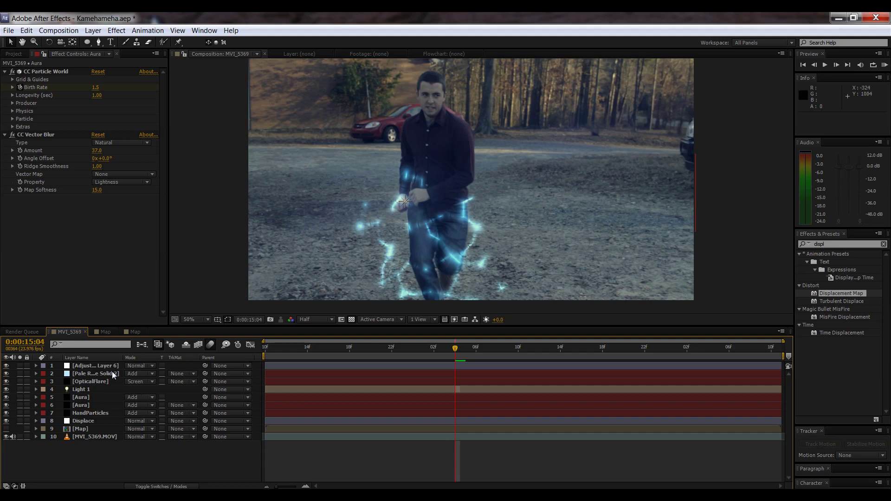
Step: Enable motion blur on all layers except Light 1, Map and MVI_5369.MOV, and start a preview of the composition
key(F4)
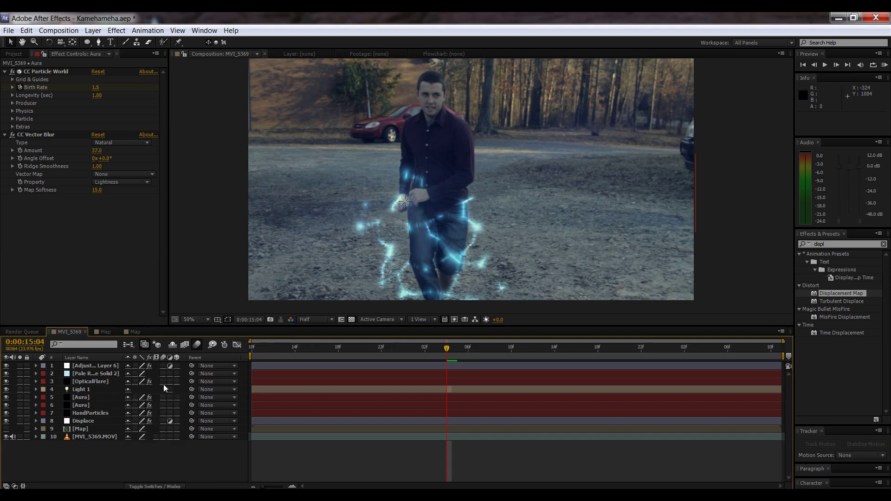
drag(164, 367, 164, 406)
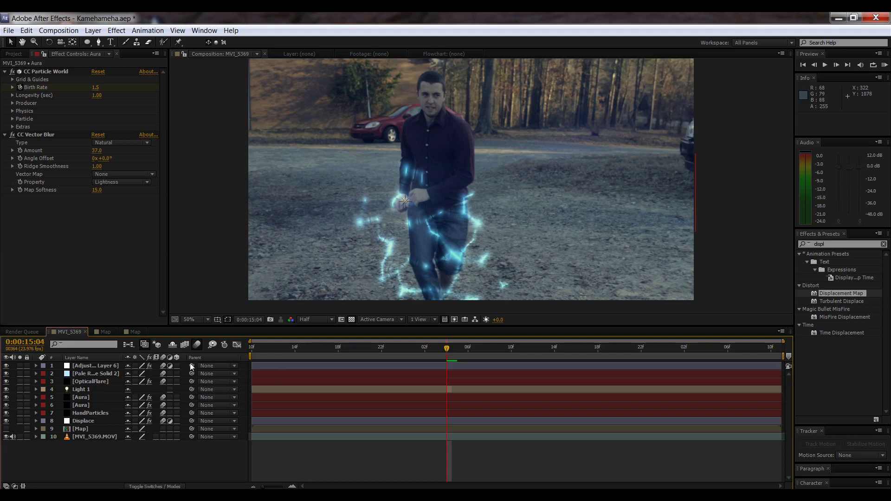
key(KP_0)
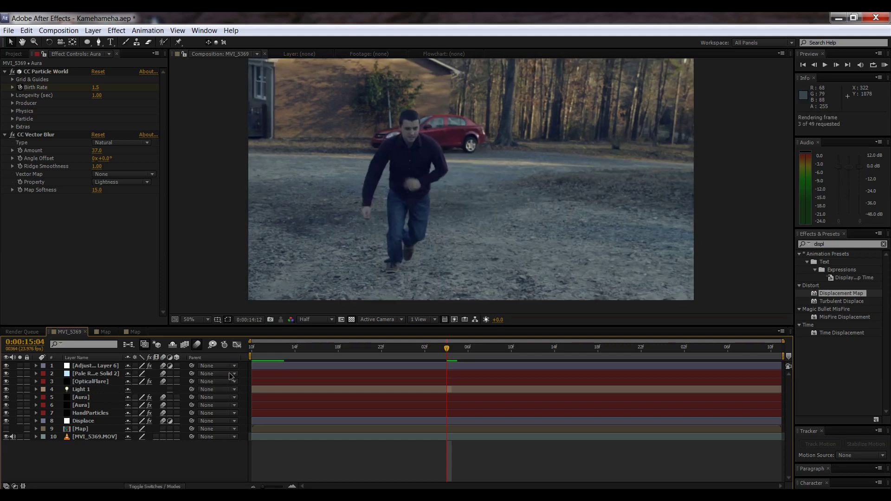